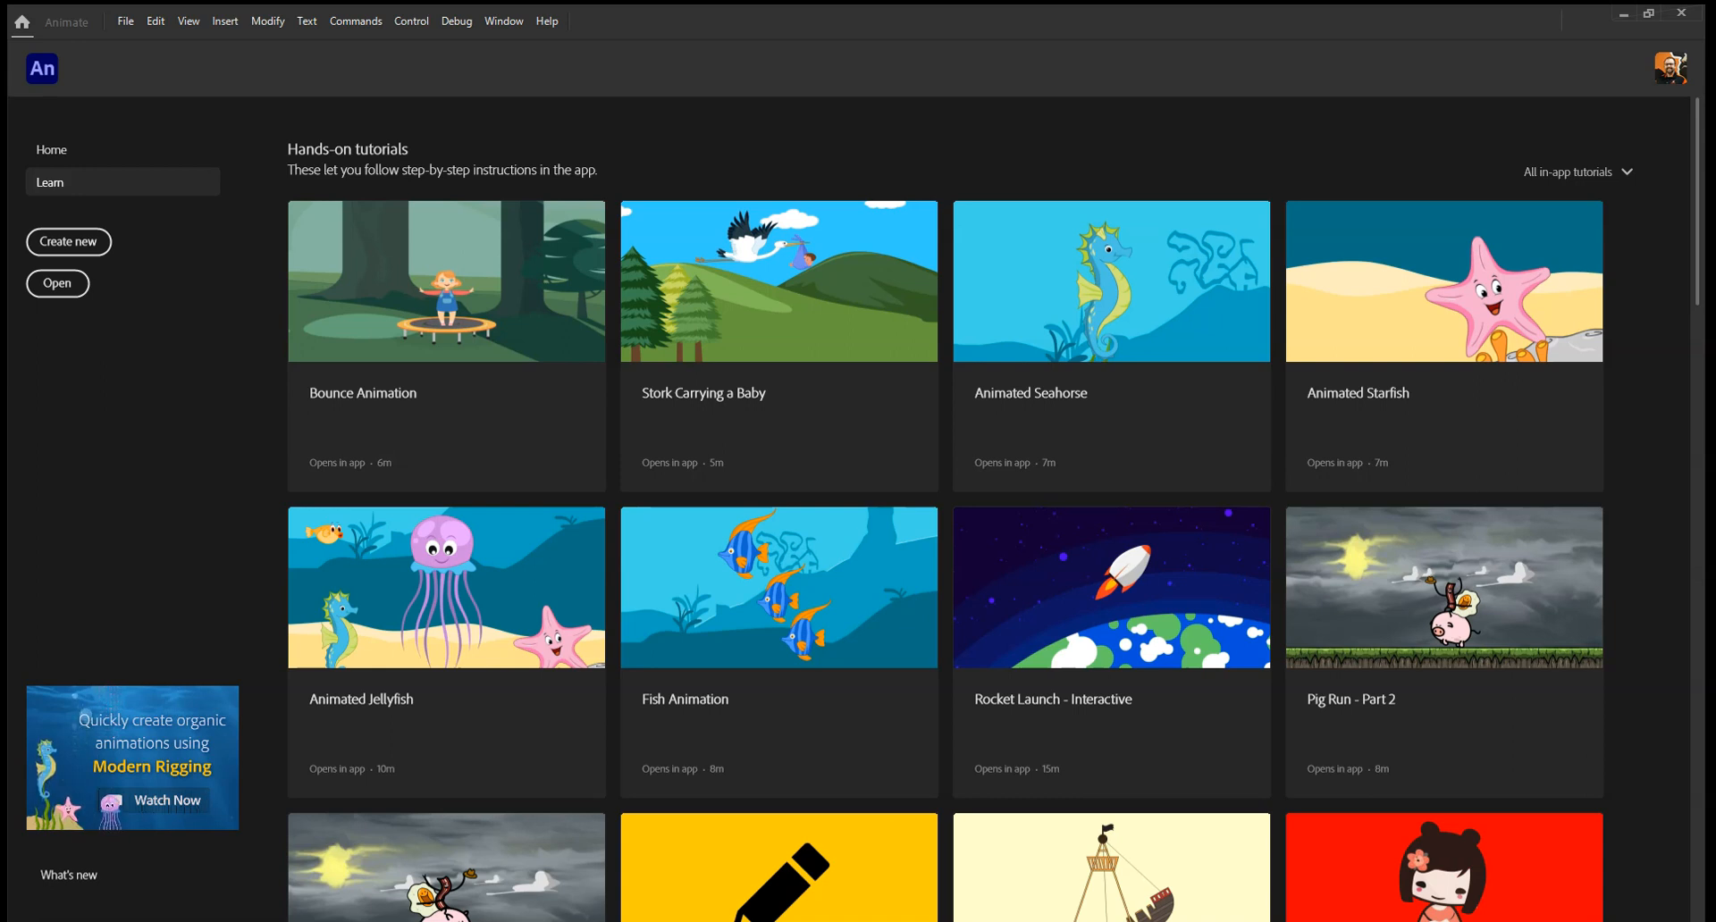
Start a new document and review the presets offered for Social, Game, Education, Ads, Web and Advanced.
click(60, 244)
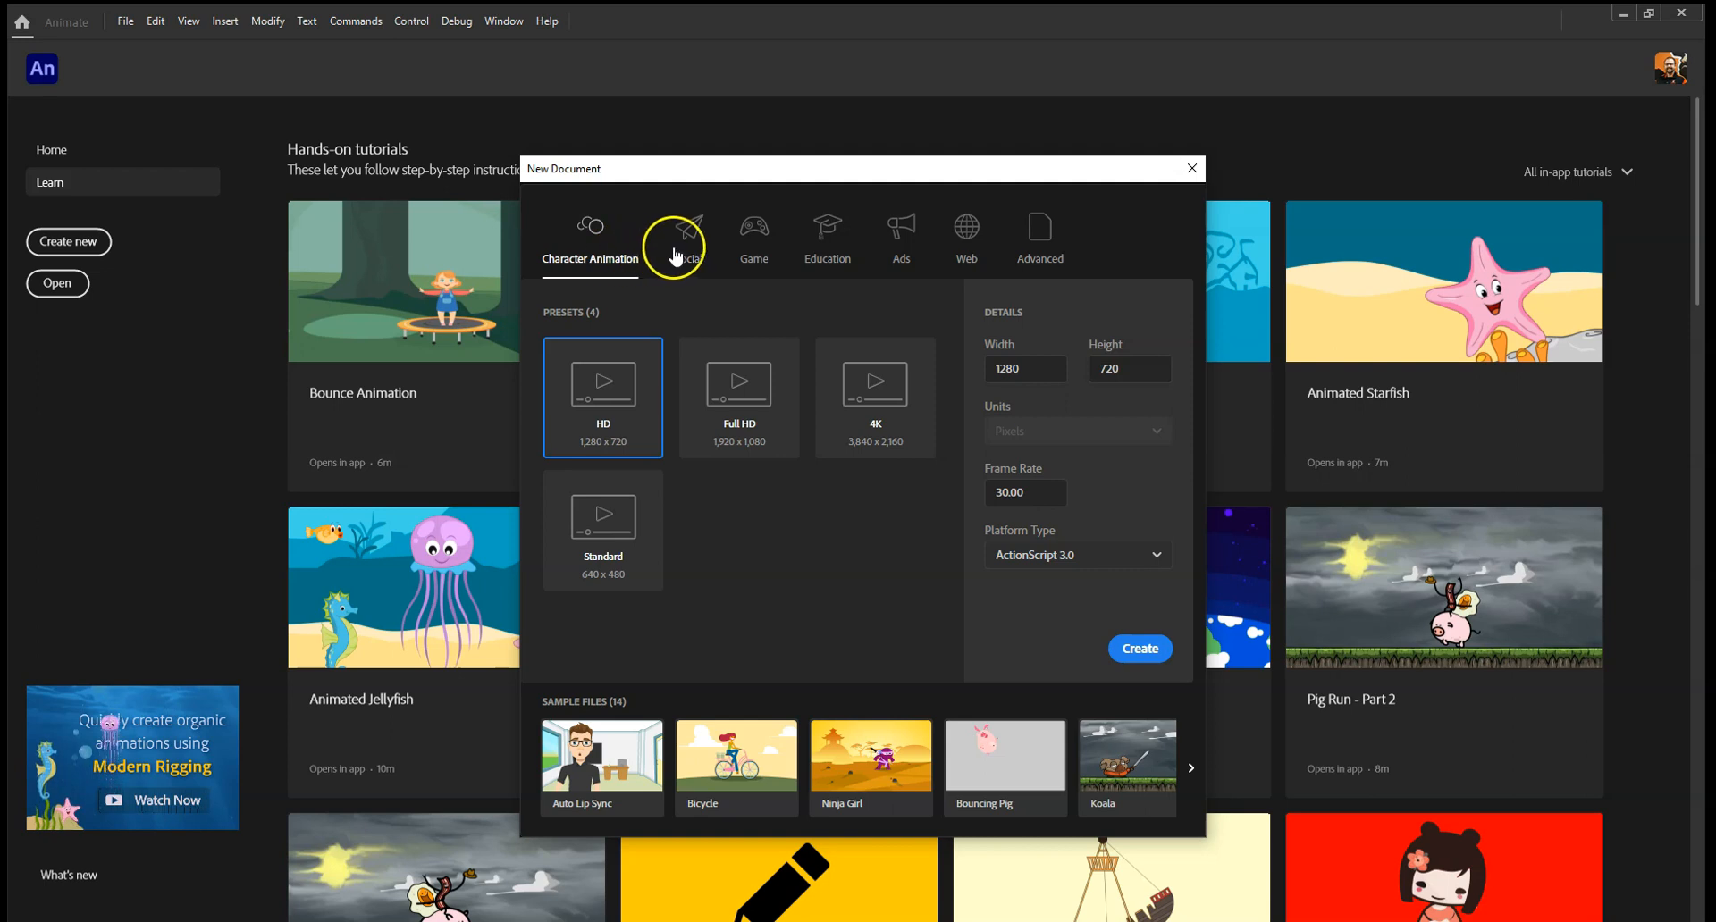
click(700, 239)
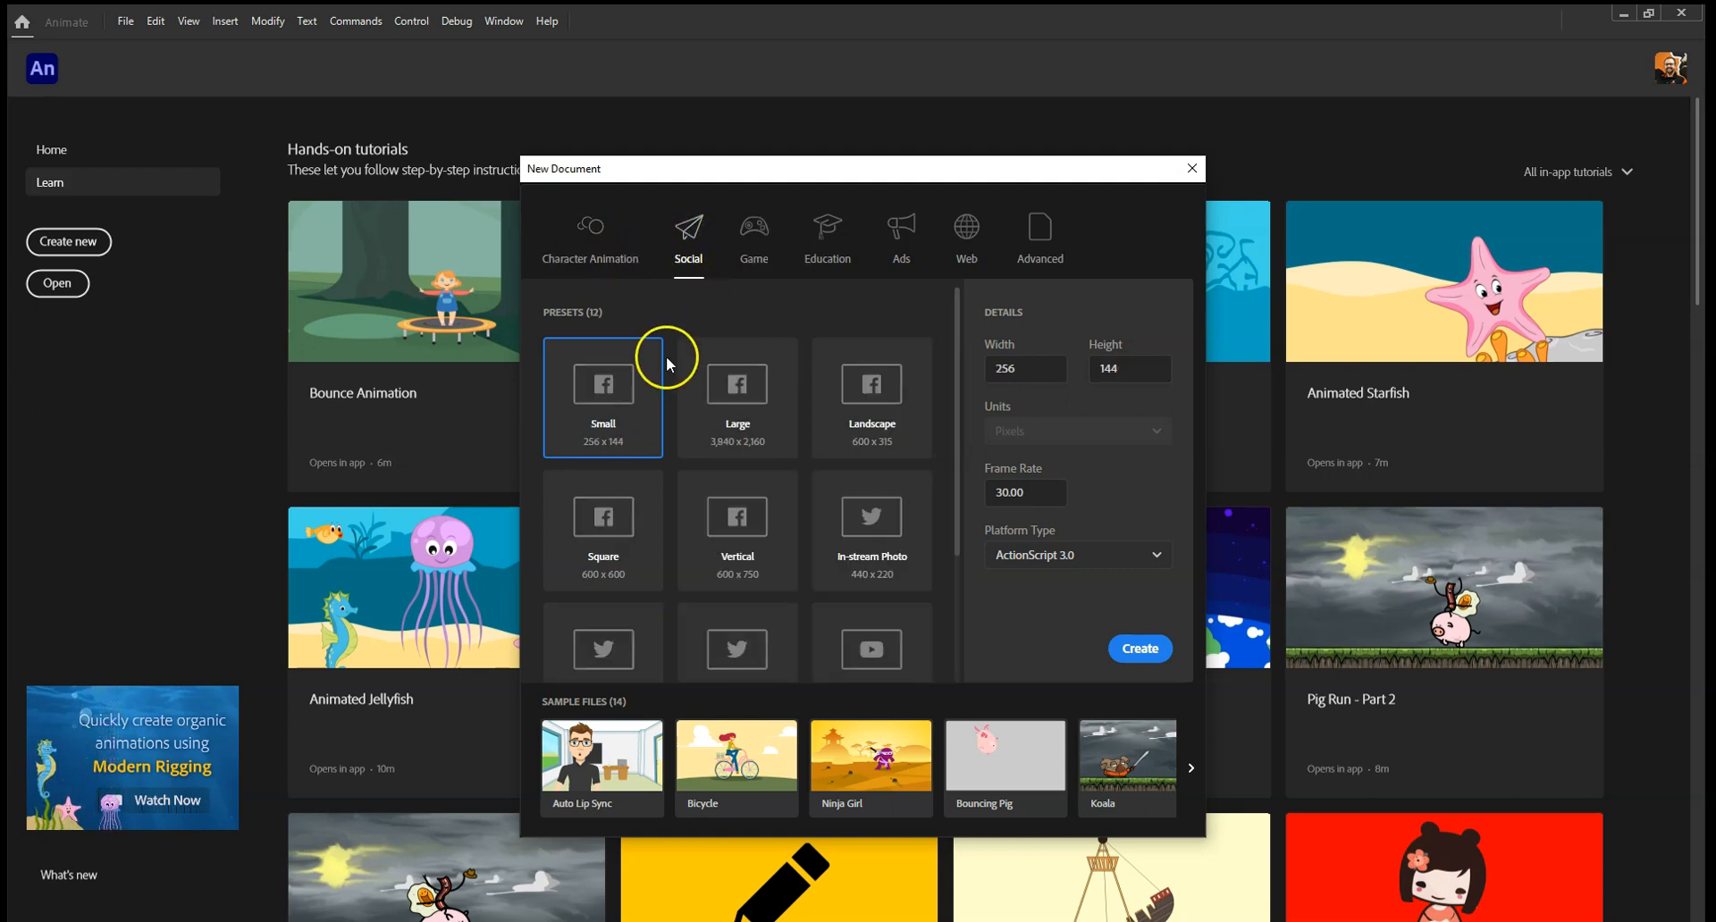
click(758, 232)
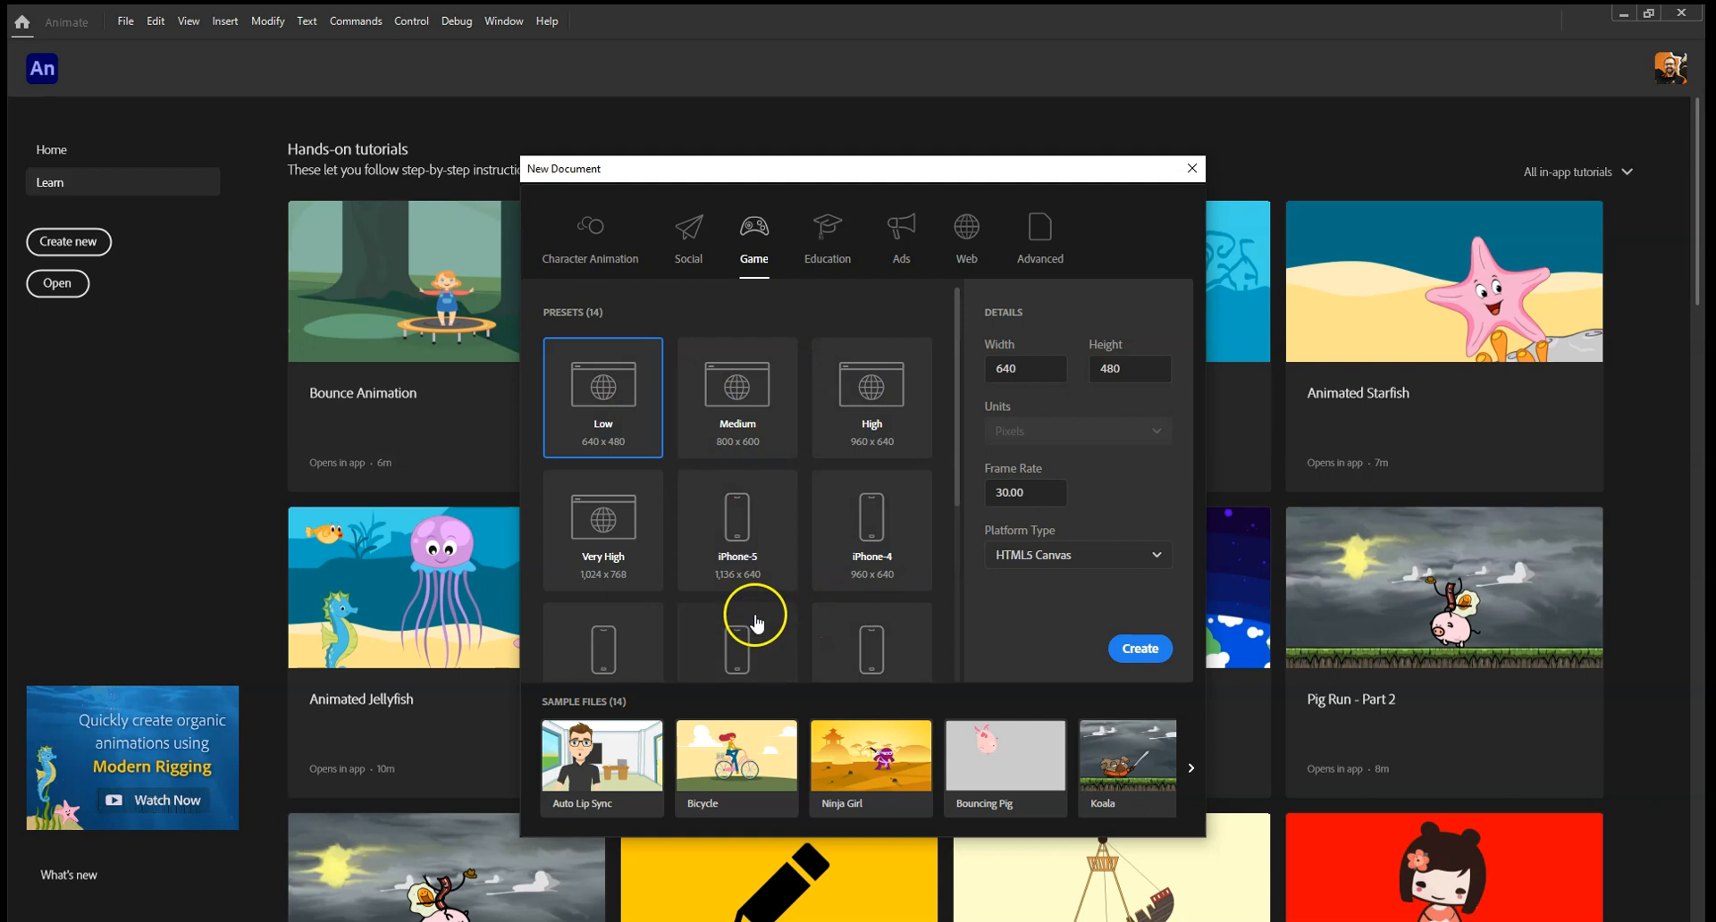
click(831, 231)
click(904, 234)
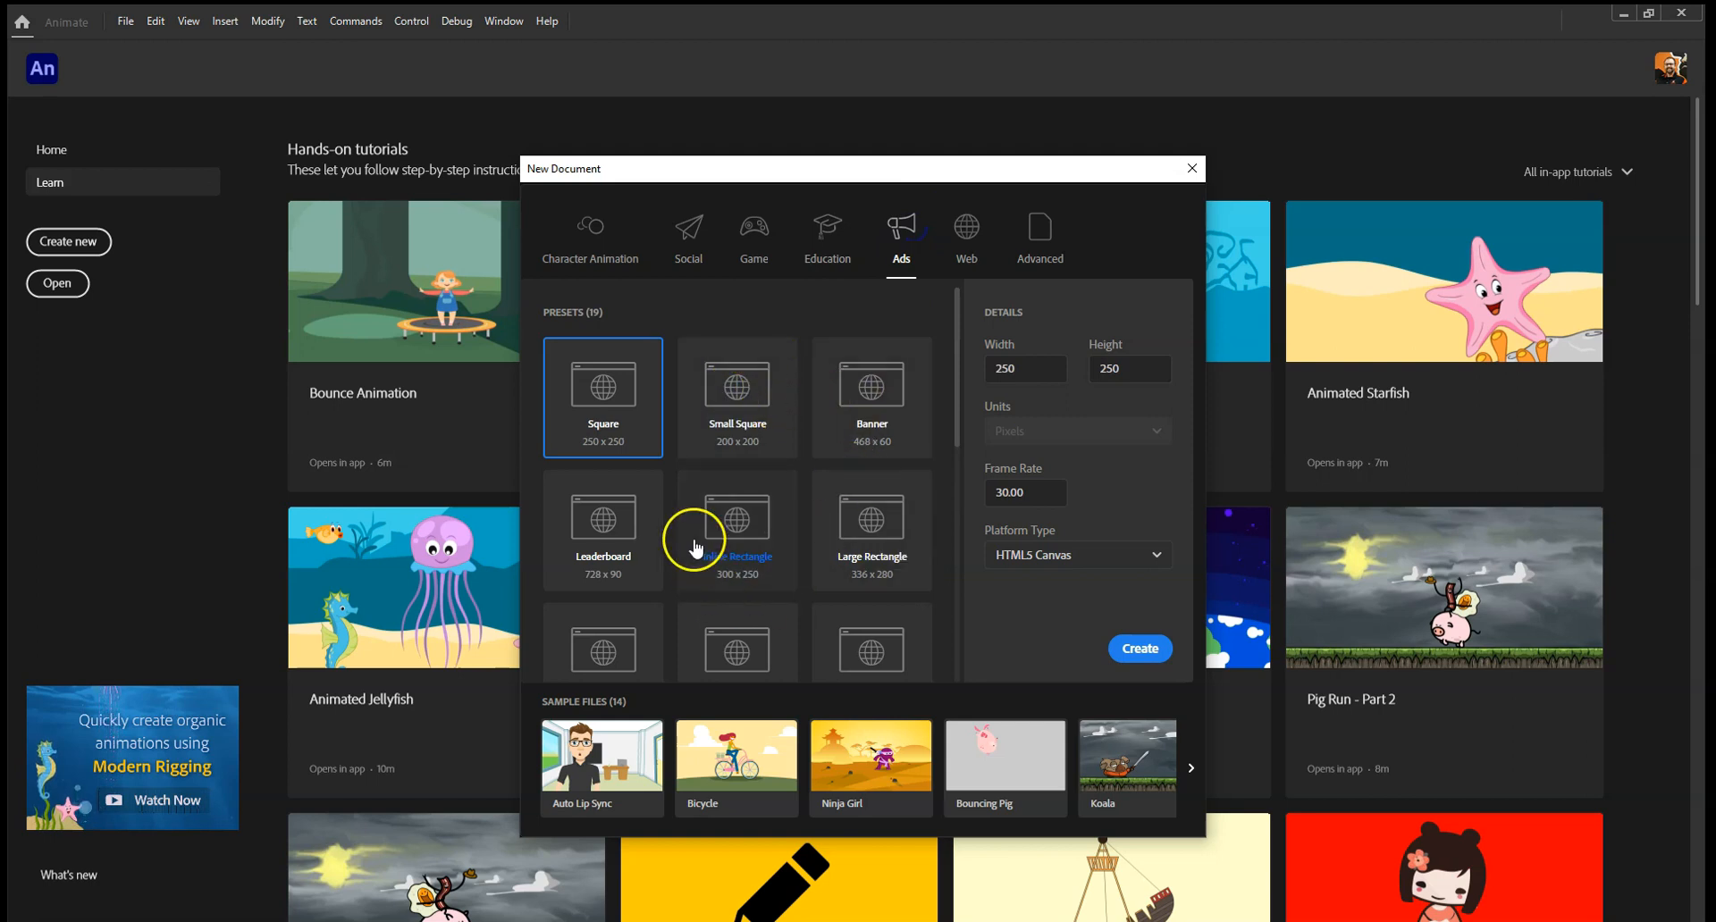
click(968, 230)
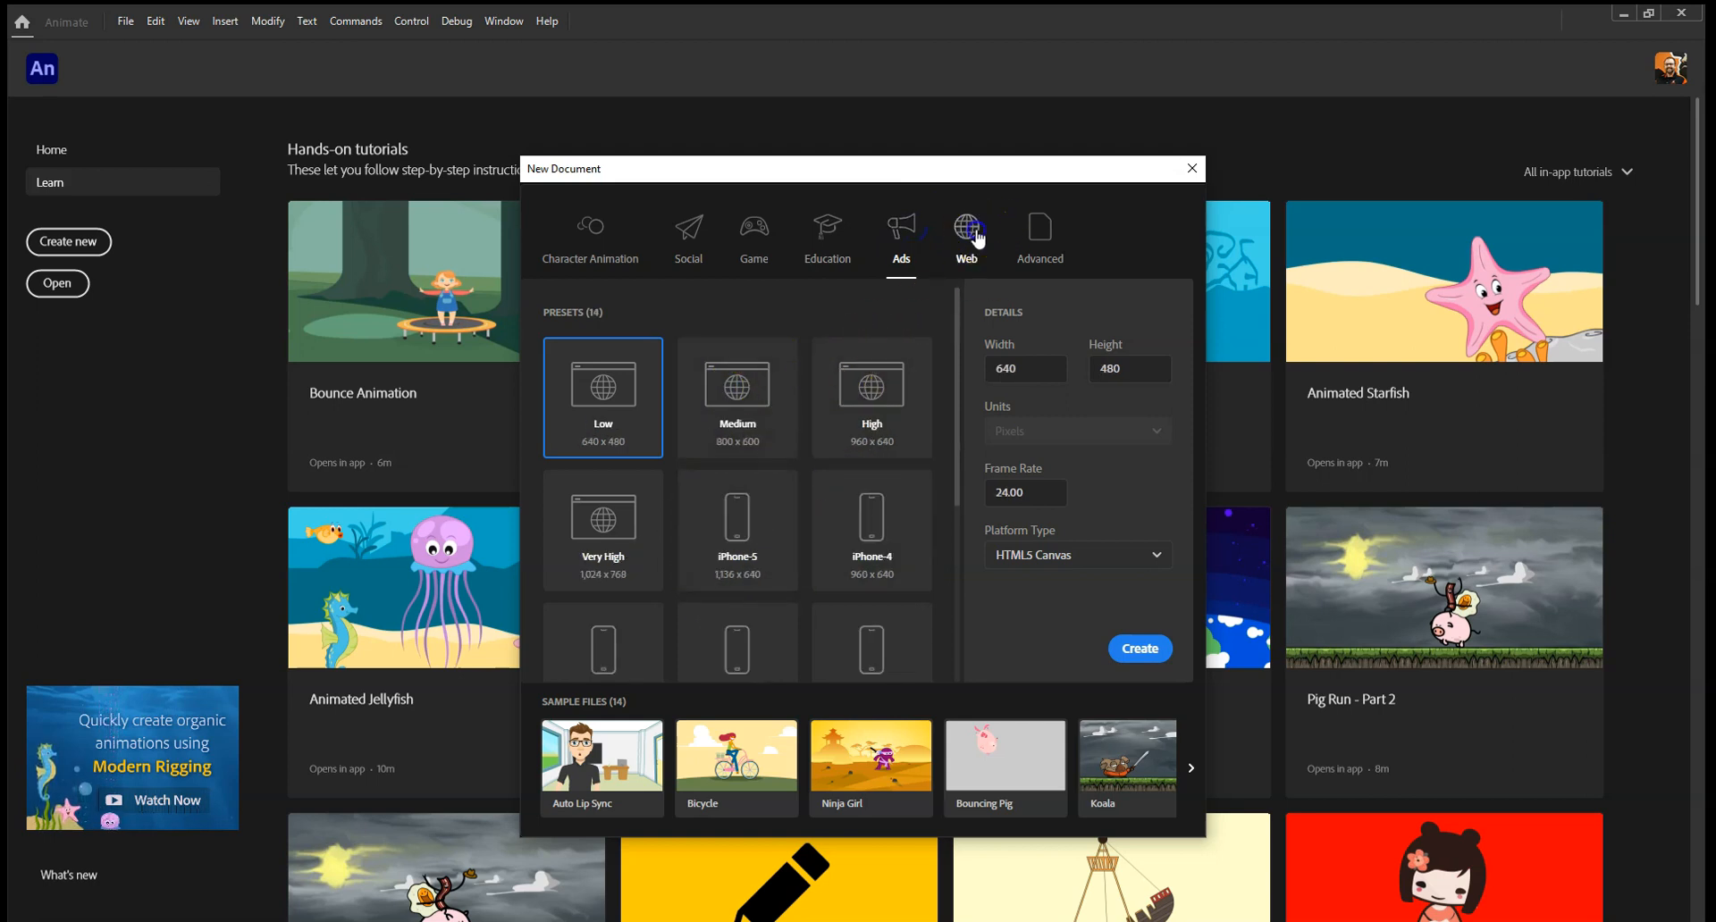
click(1039, 230)
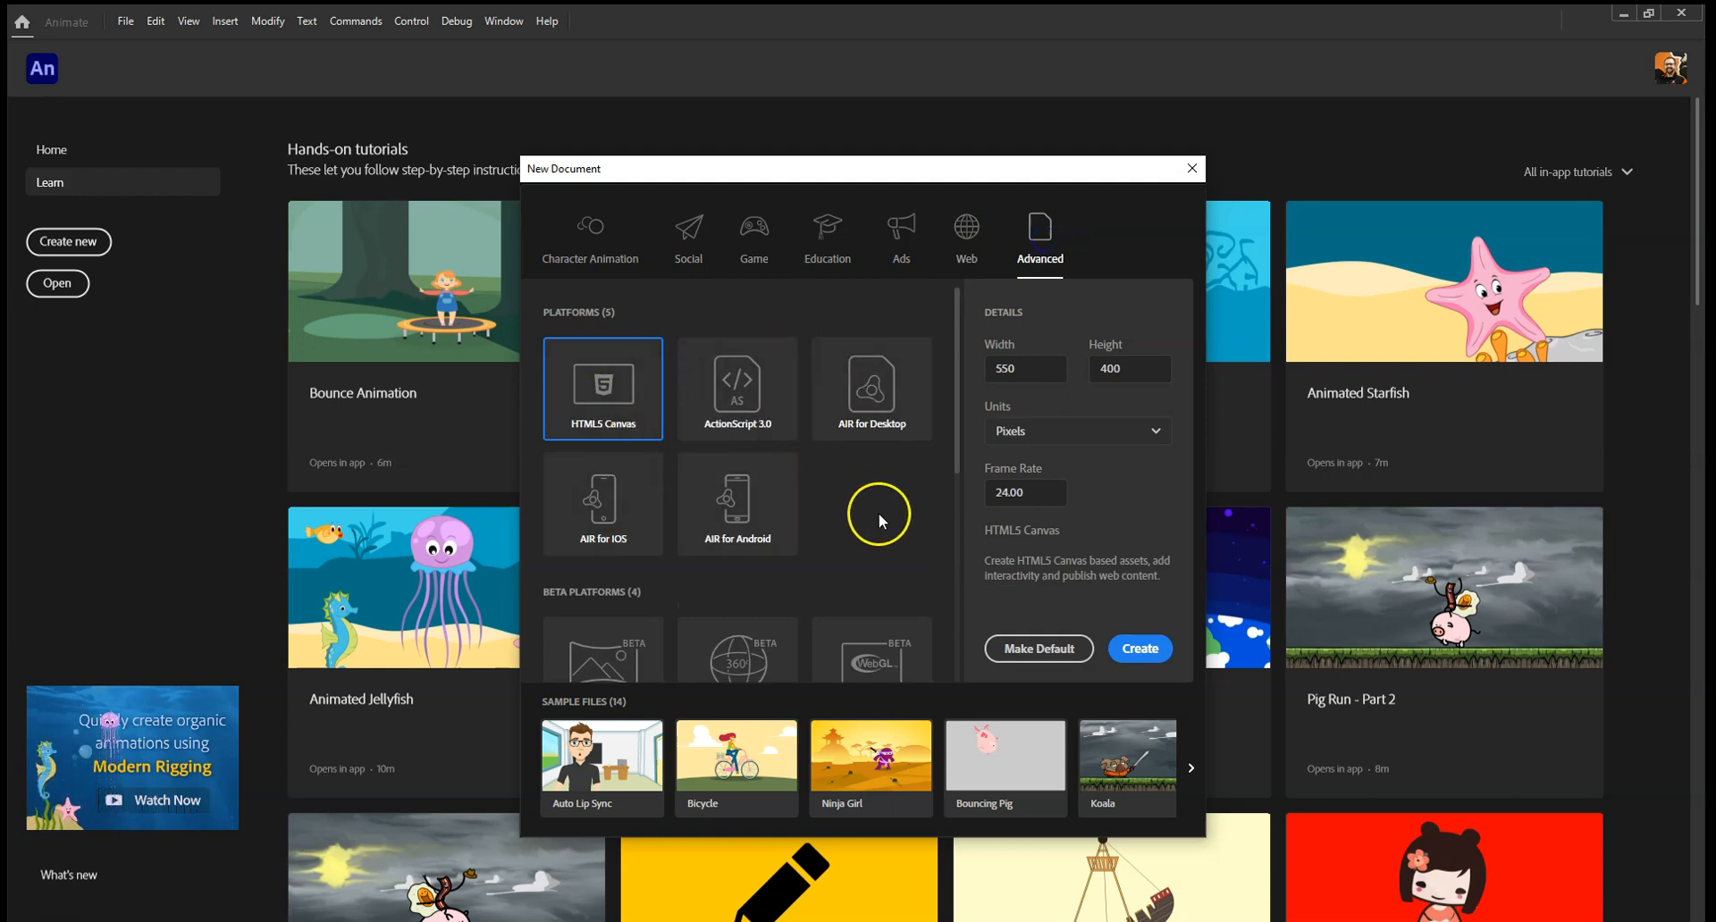
scroll(840, 518, down, 3)
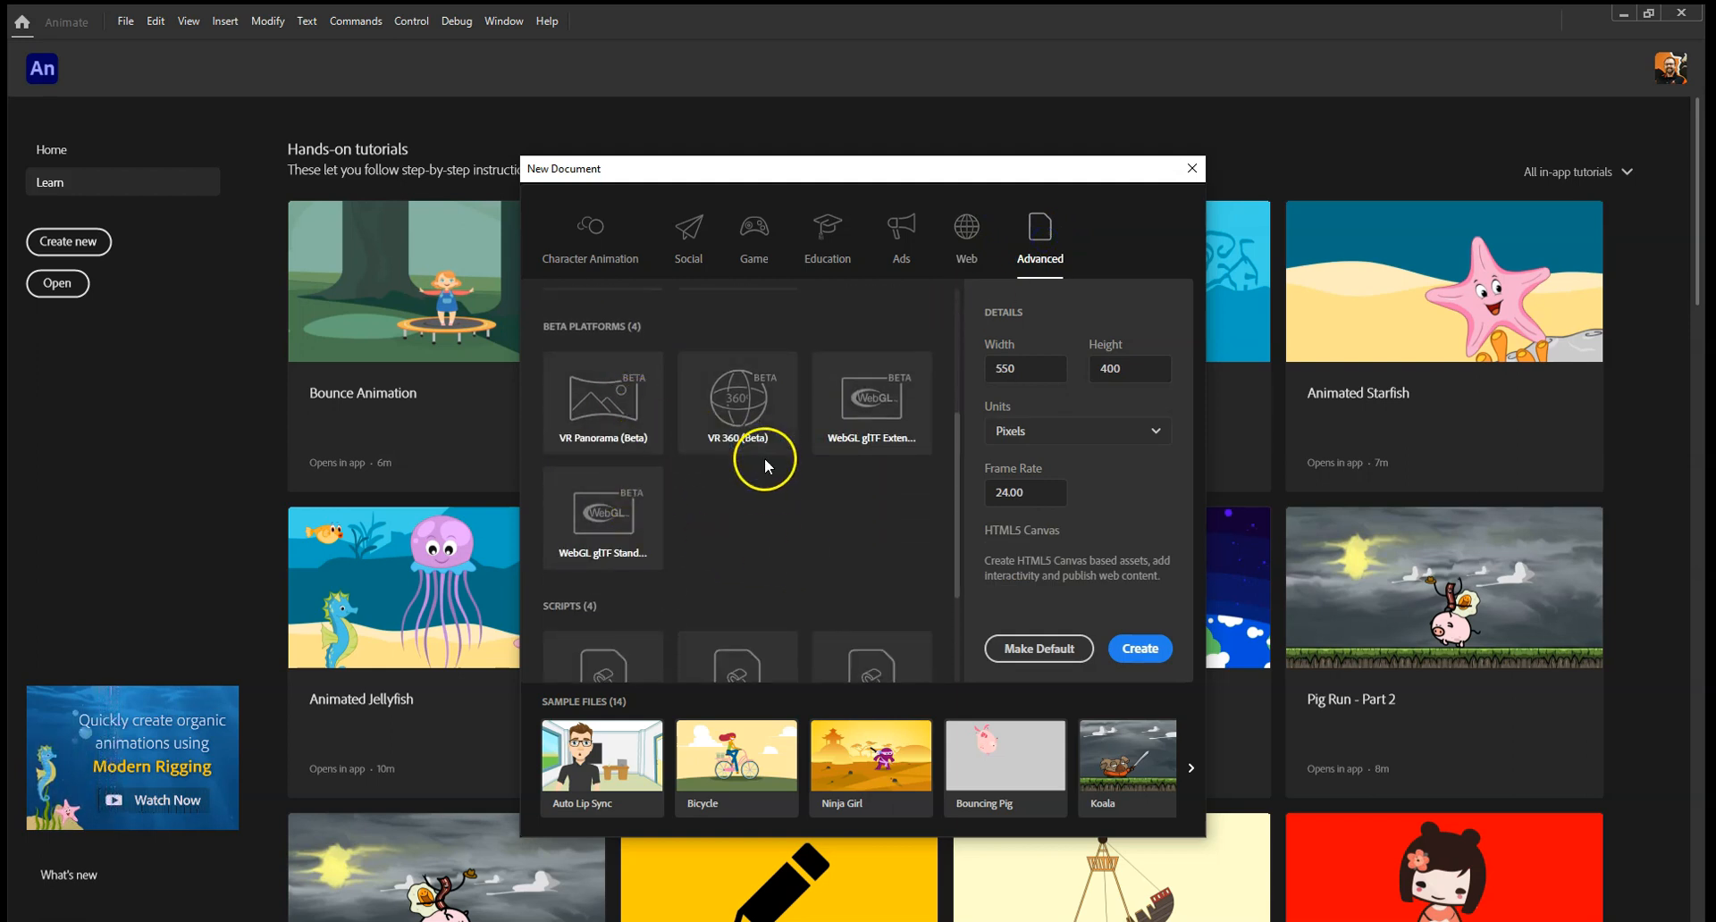
scroll(753, 518, up, 3)
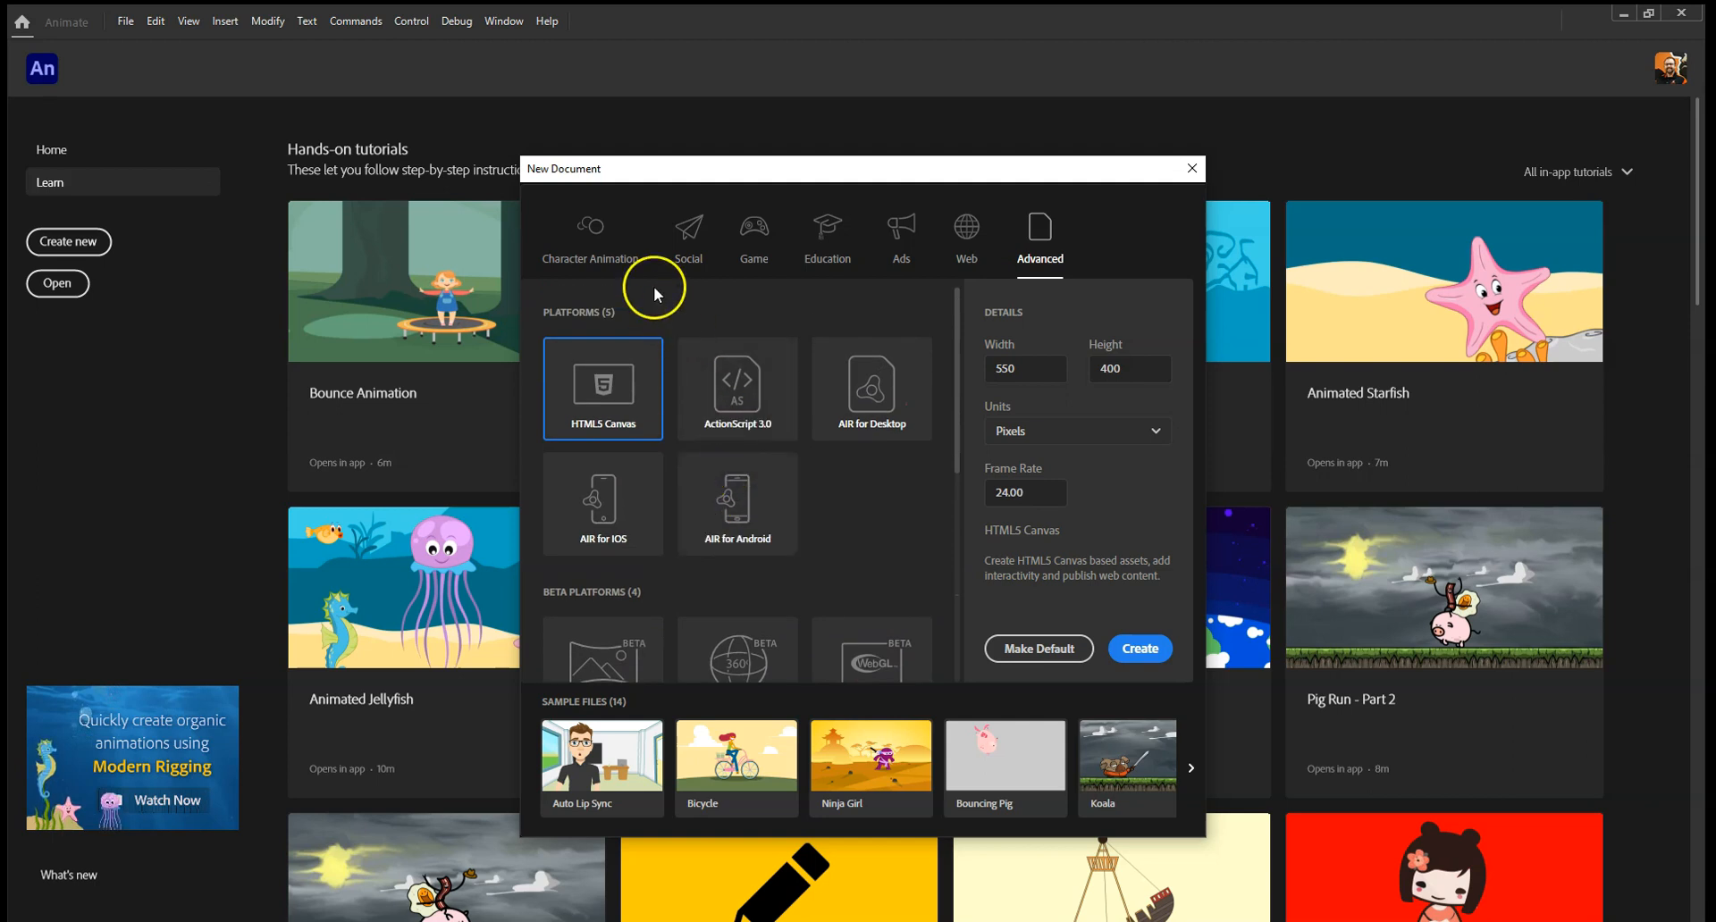
Create a Character Animation document from the HD 1280 x 720 preset at 30 fps with ActionScript 3.0 as platform type.
click(590, 230)
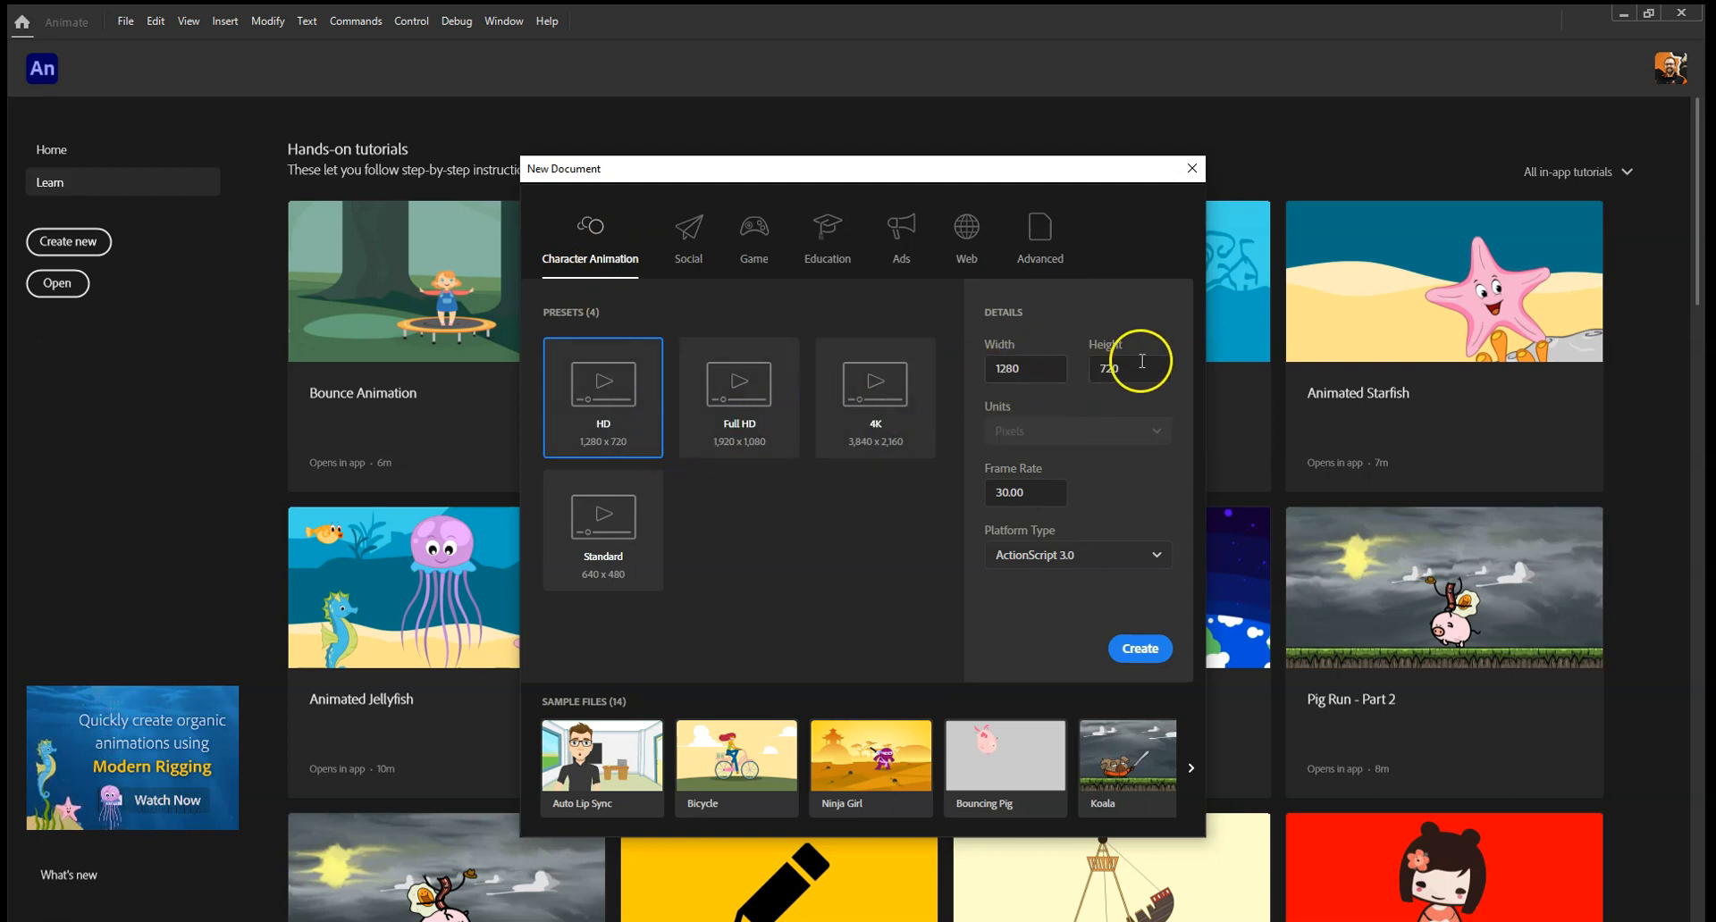
click(1051, 370)
click(1147, 364)
click(1053, 369)
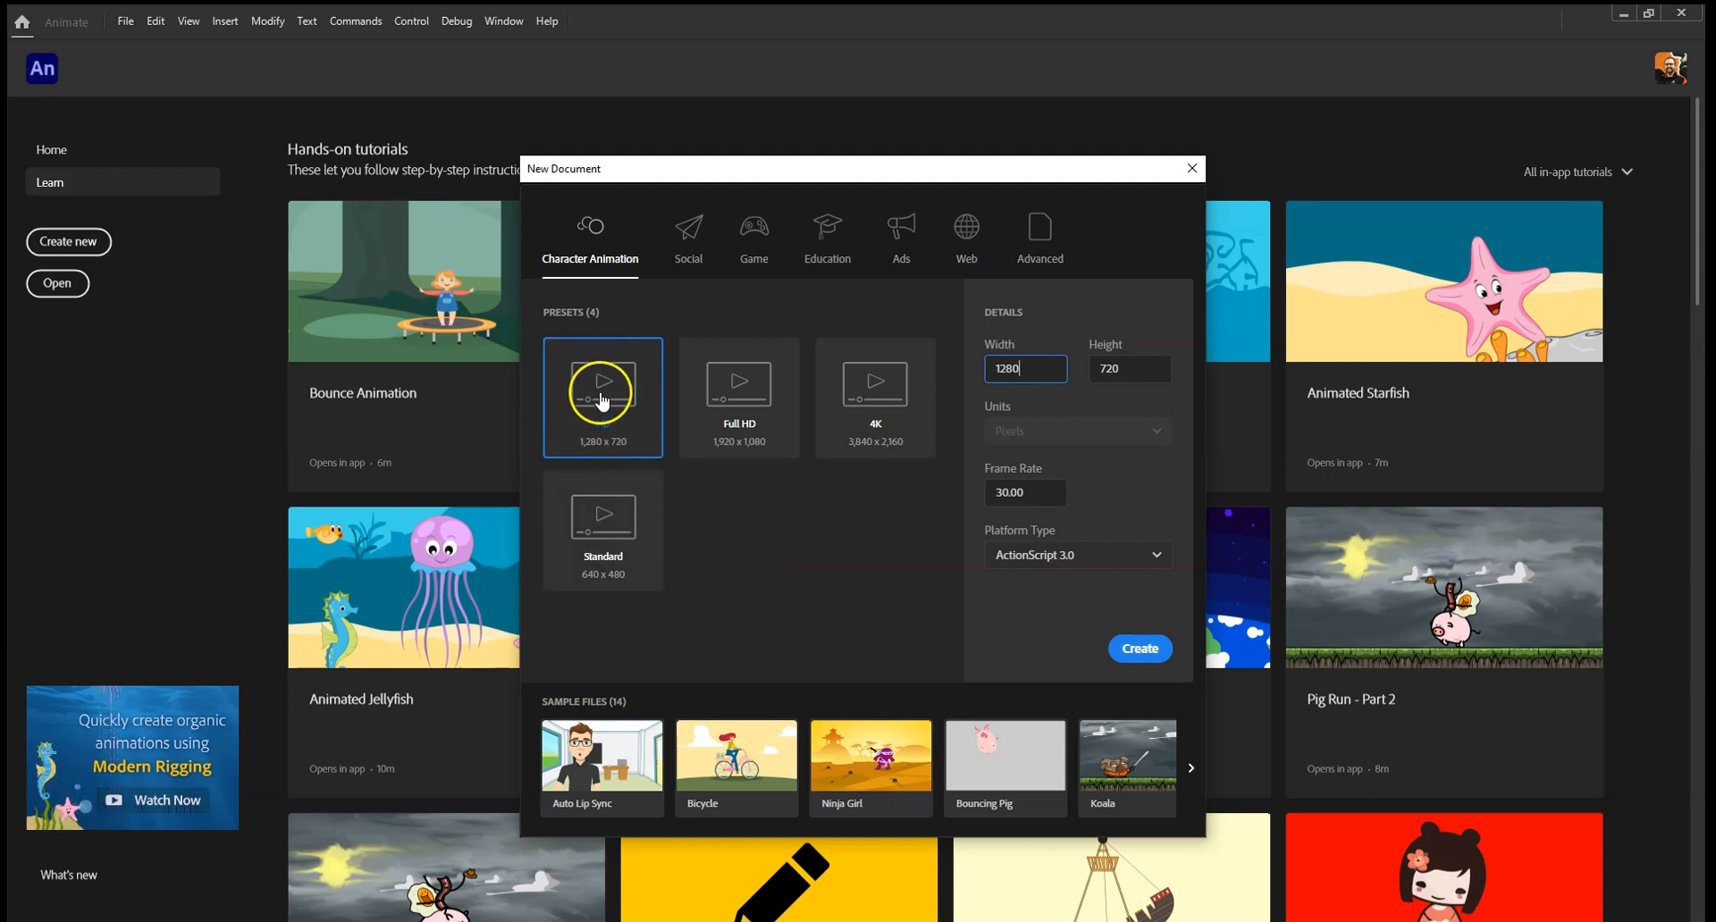
click(1060, 494)
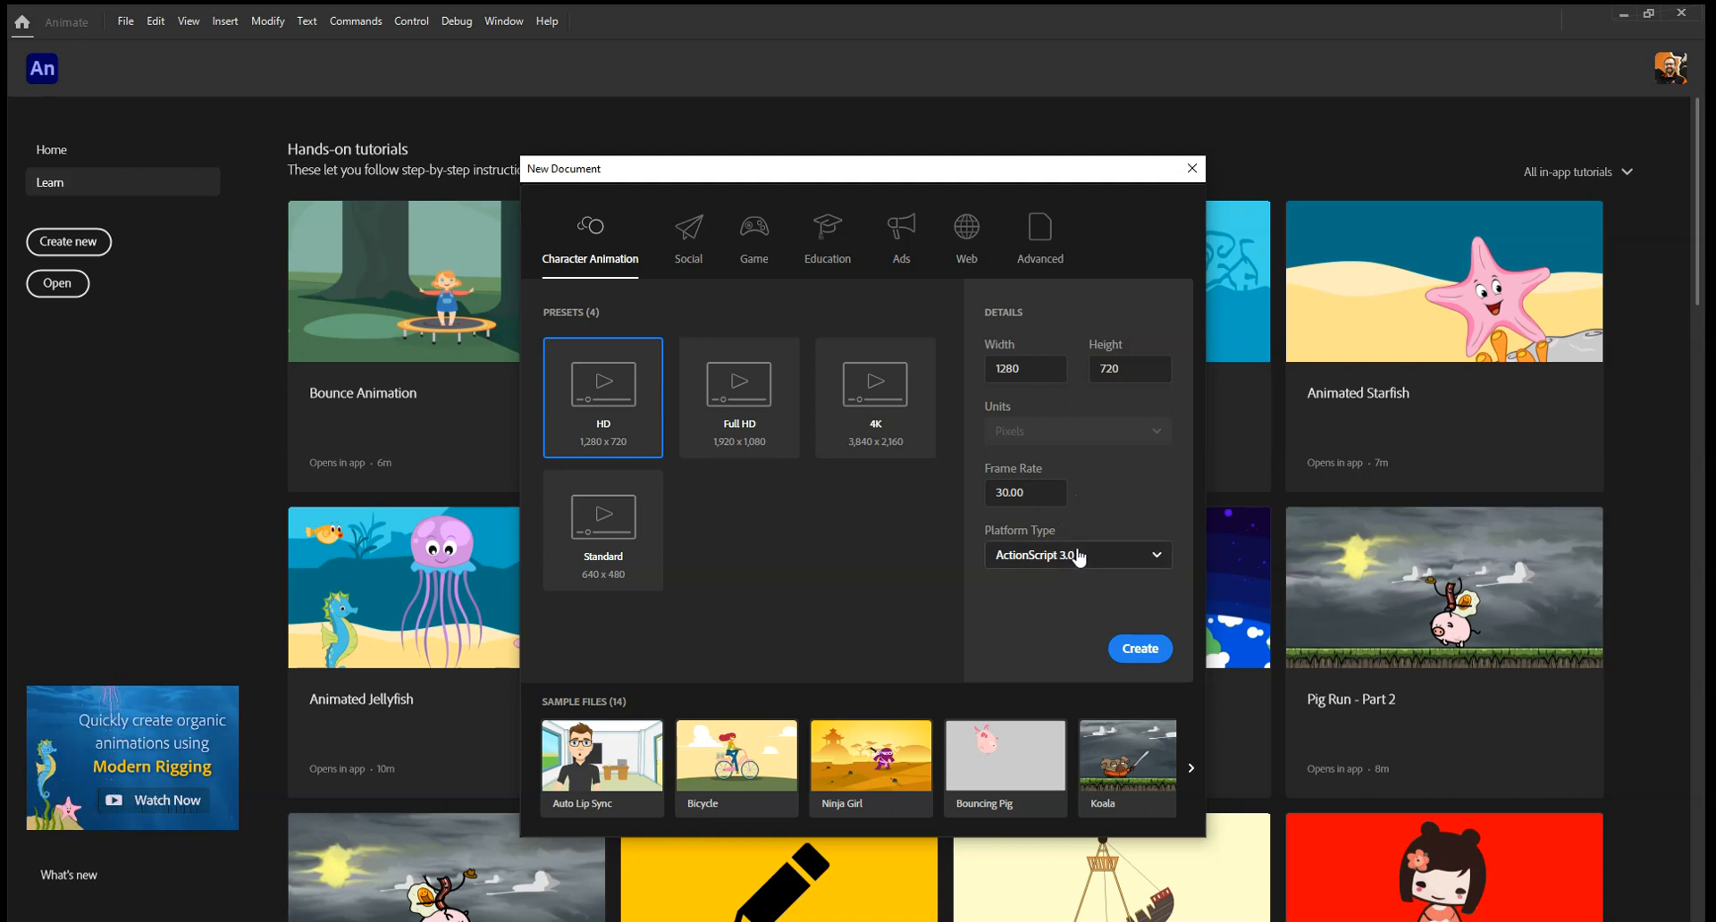
click(1003, 556)
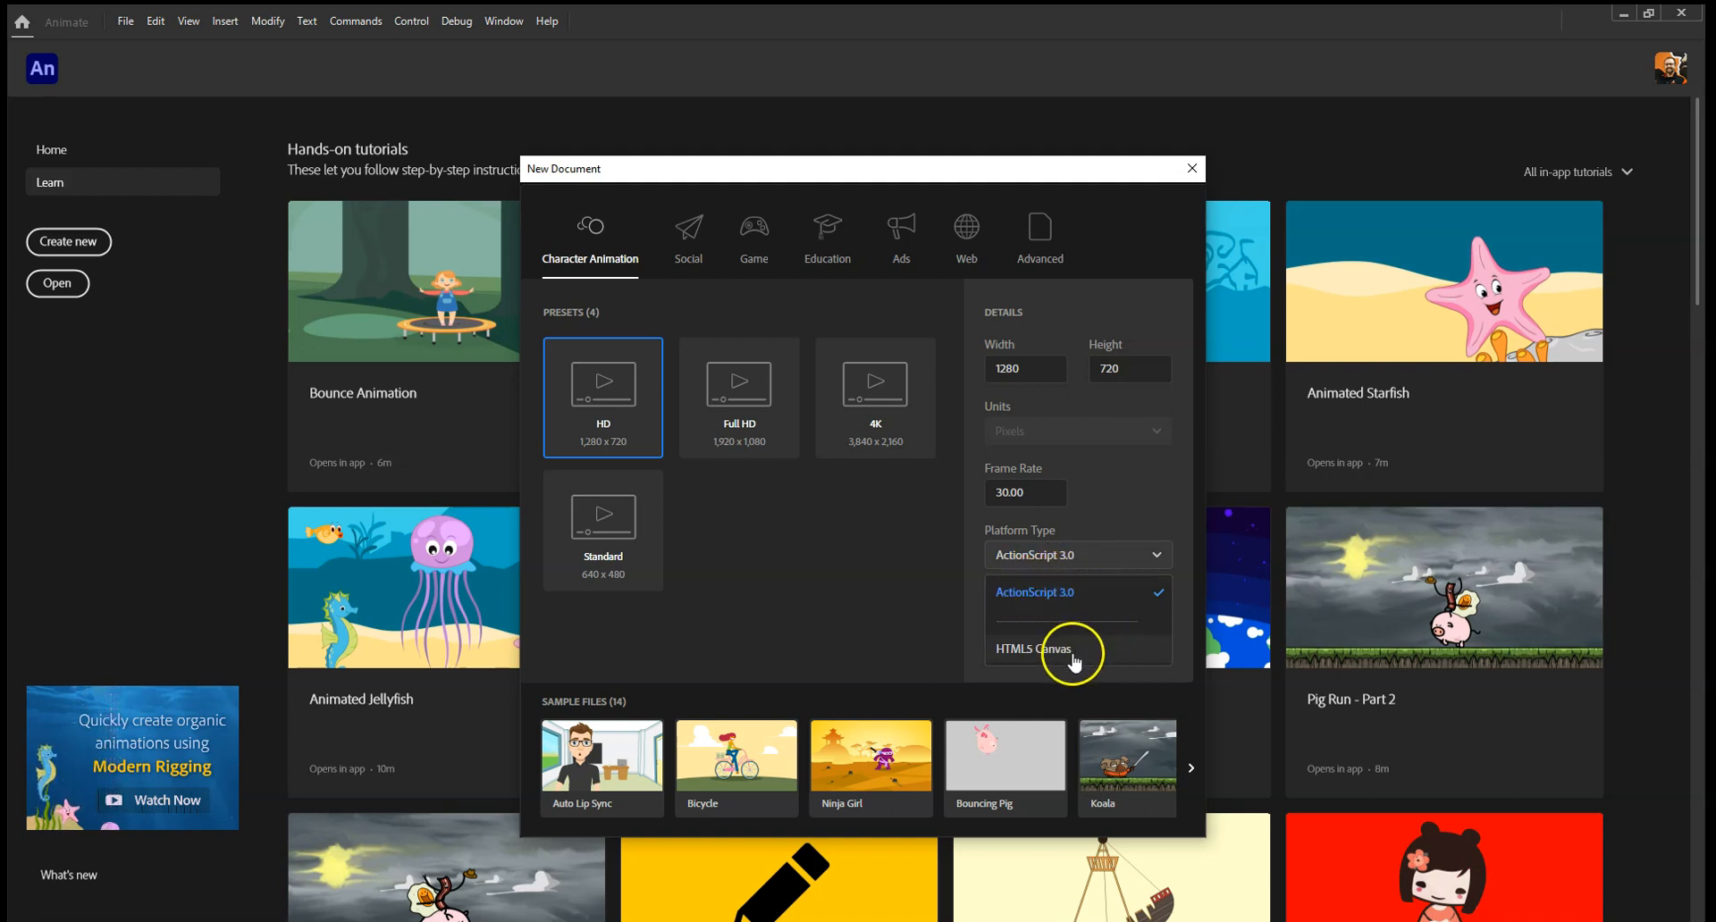
click(1134, 505)
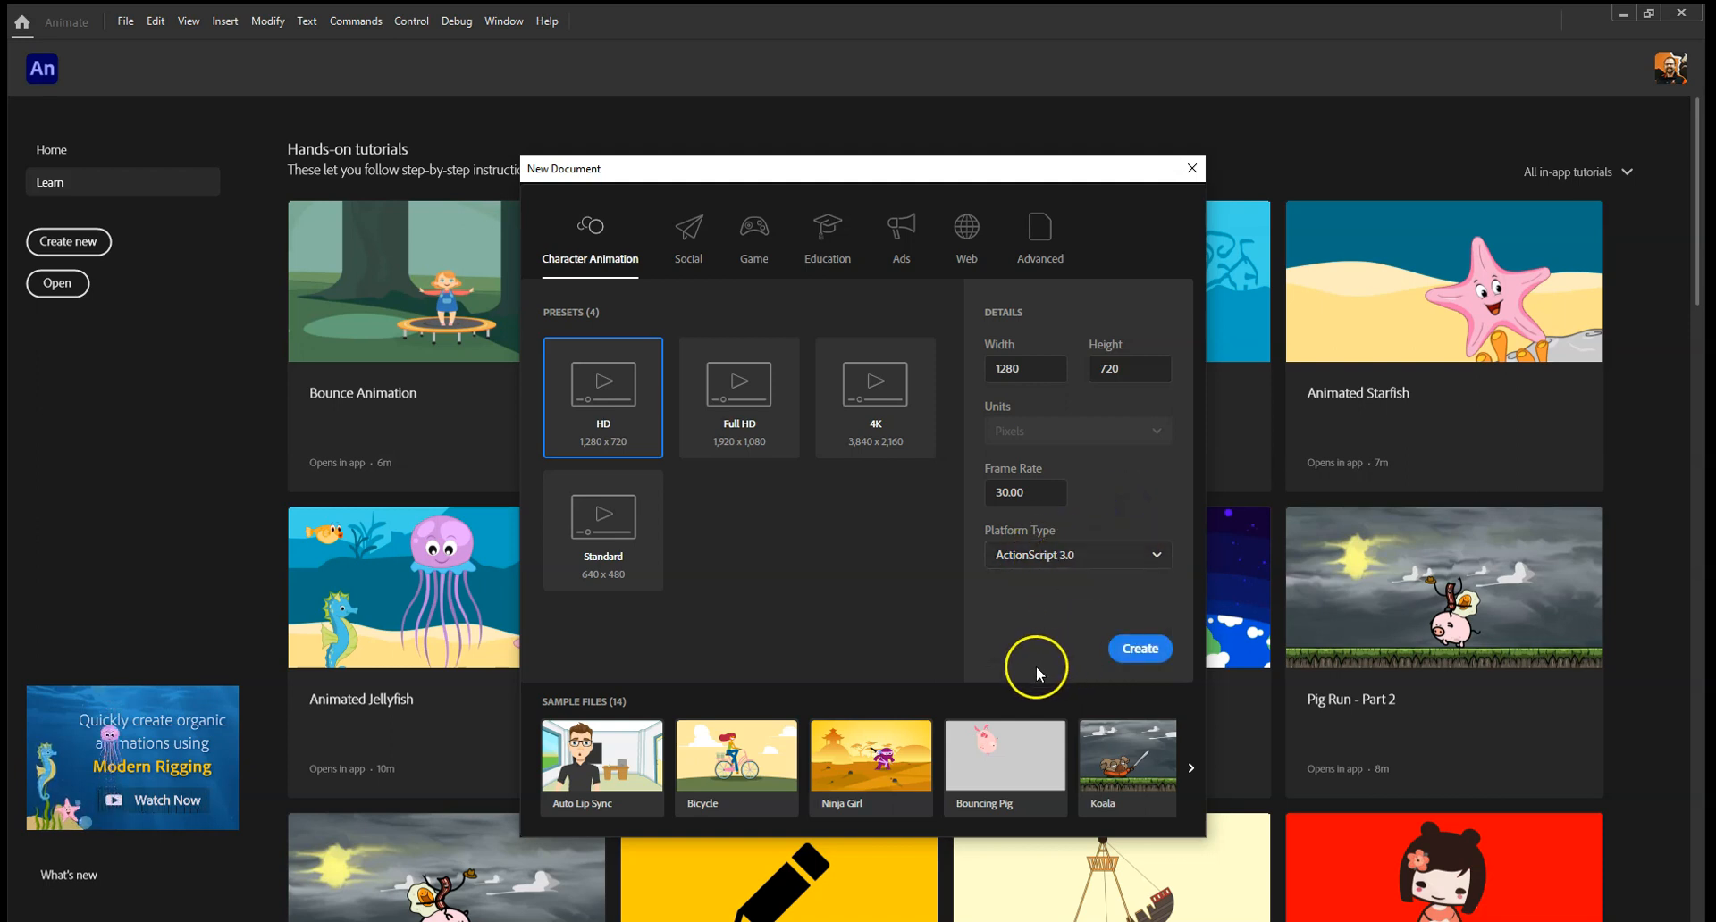
click(1153, 652)
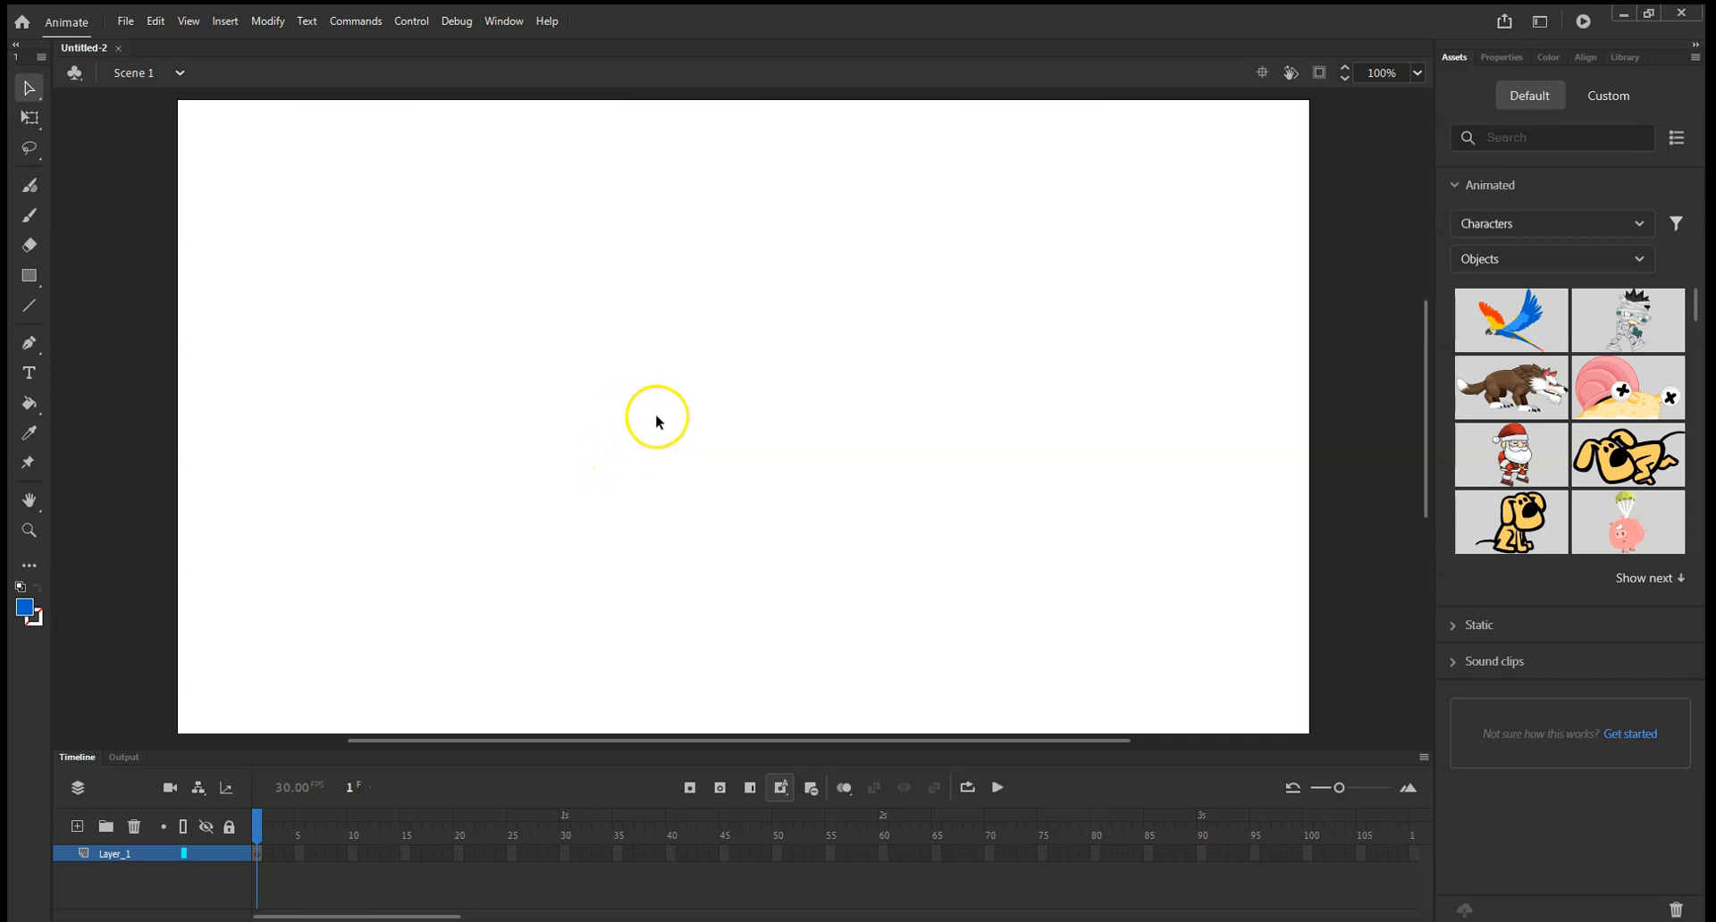
Switch the workspace layout to Classic.
click(517, 25)
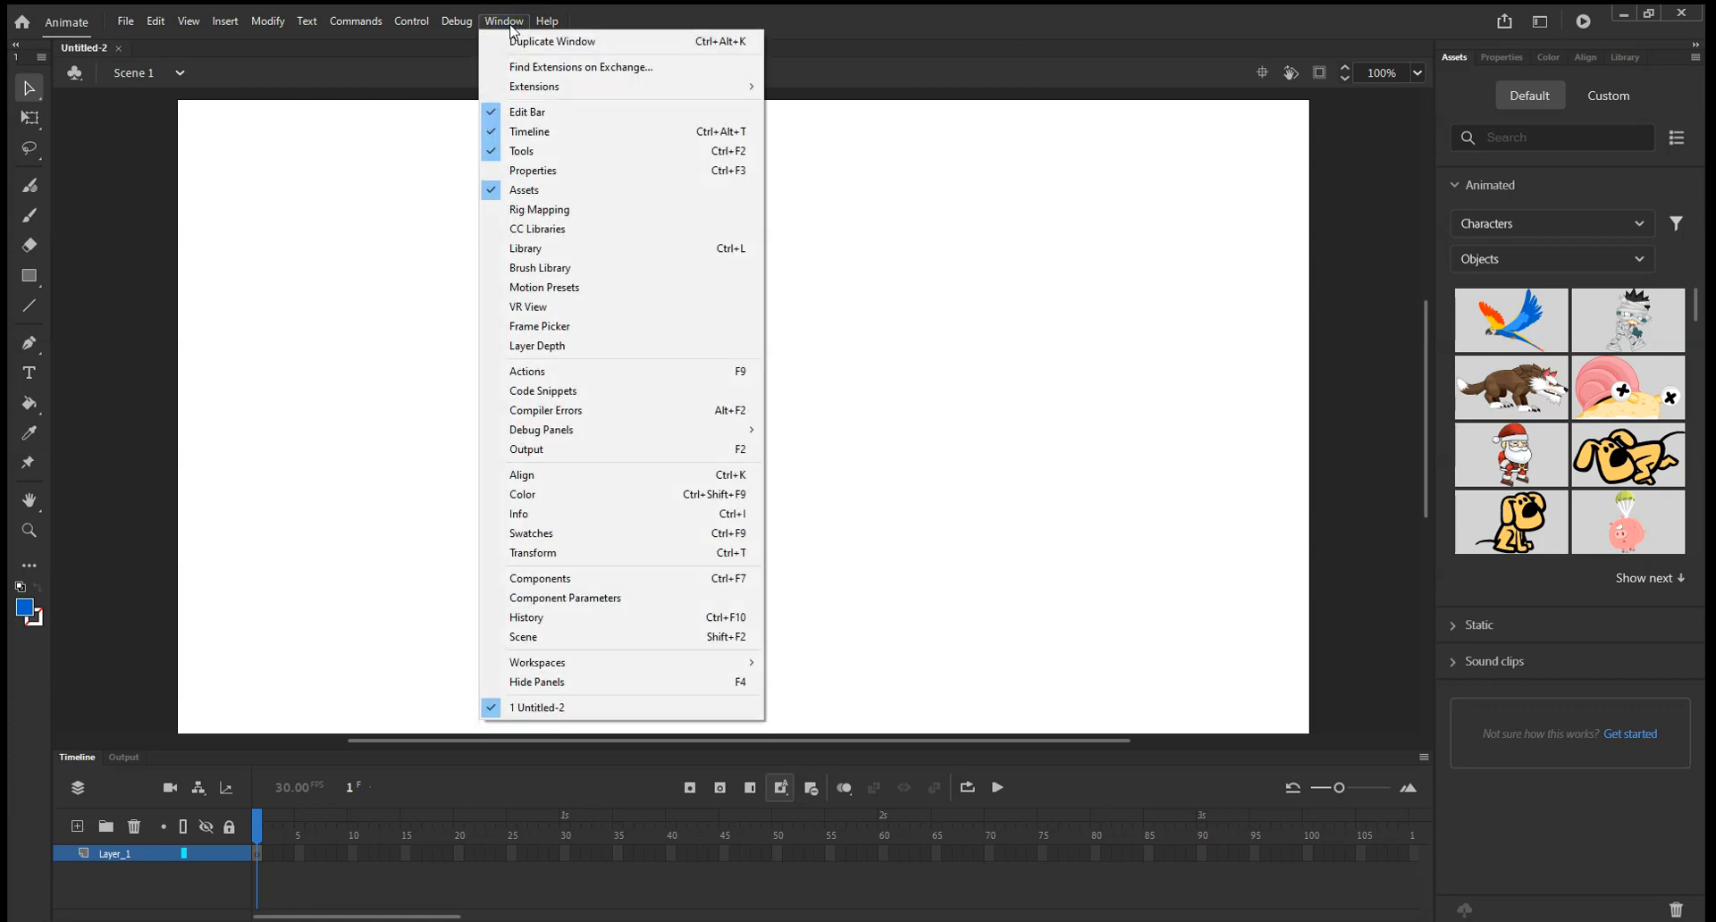
mouse_move(542, 29)
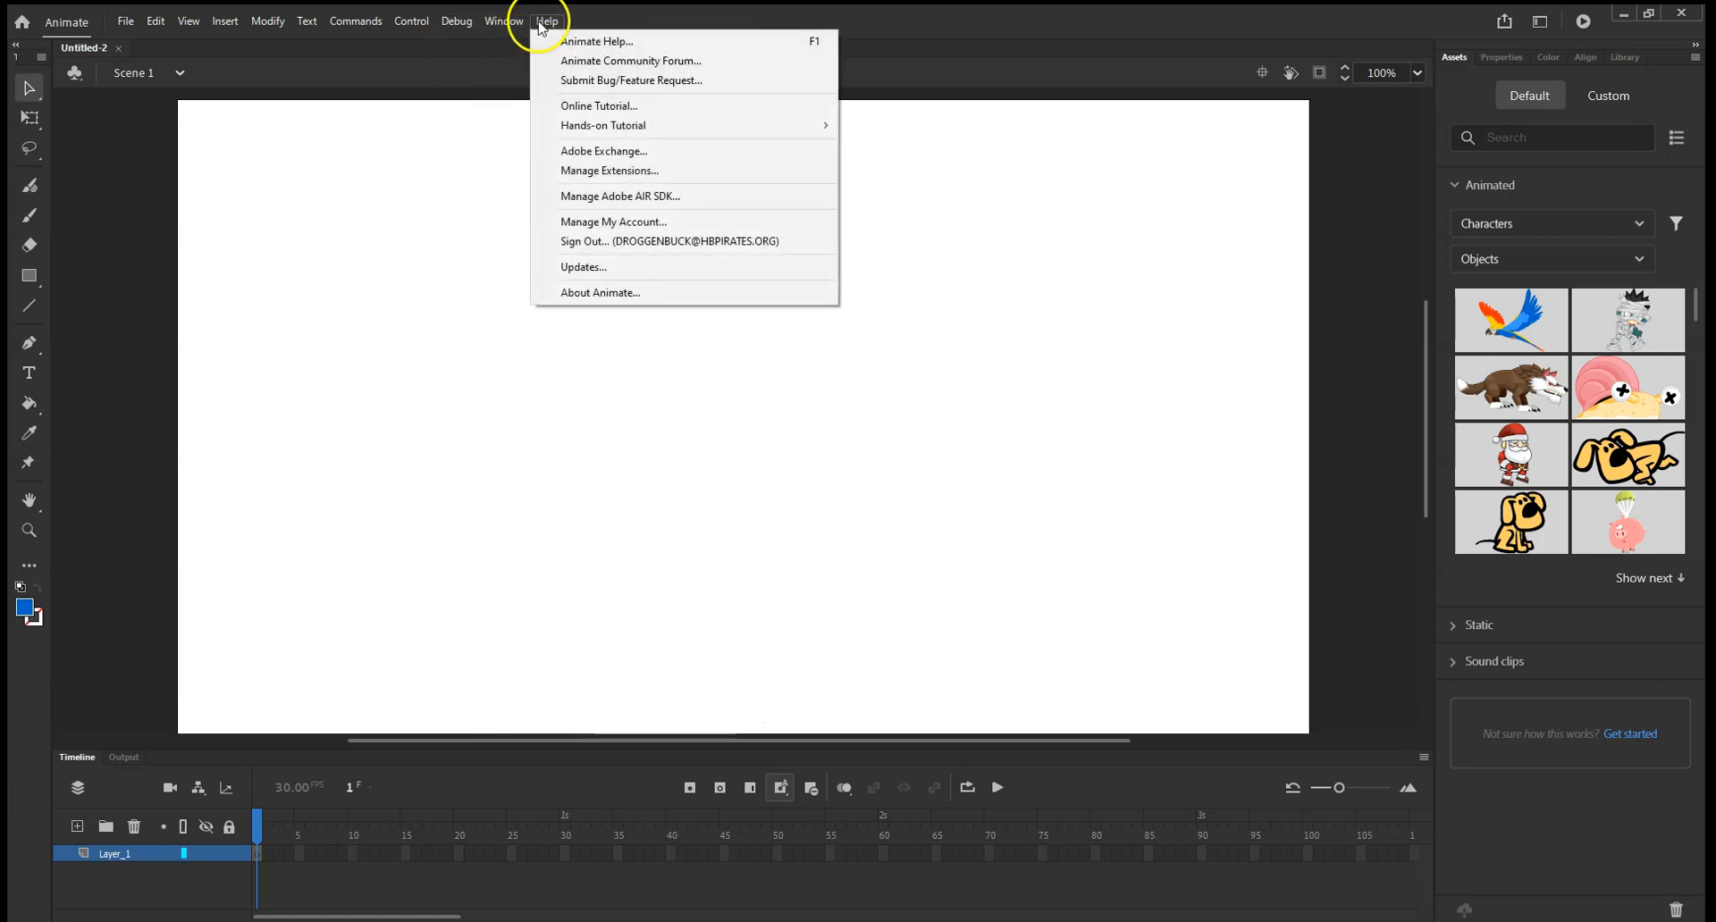
mouse_move(644, 662)
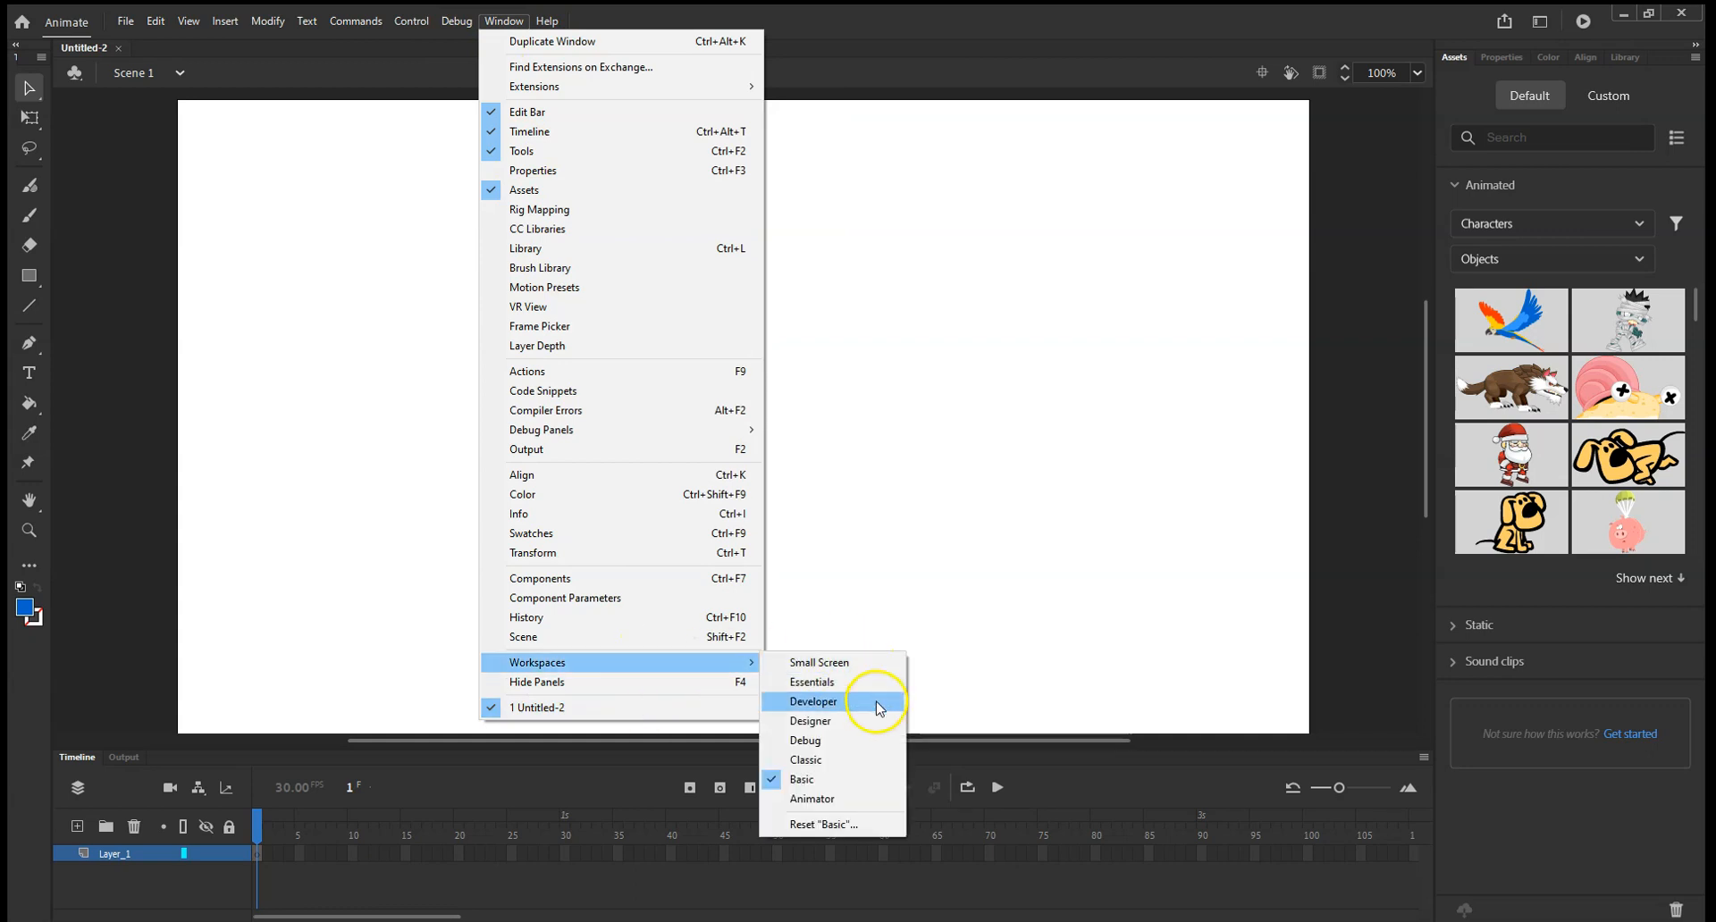
click(842, 760)
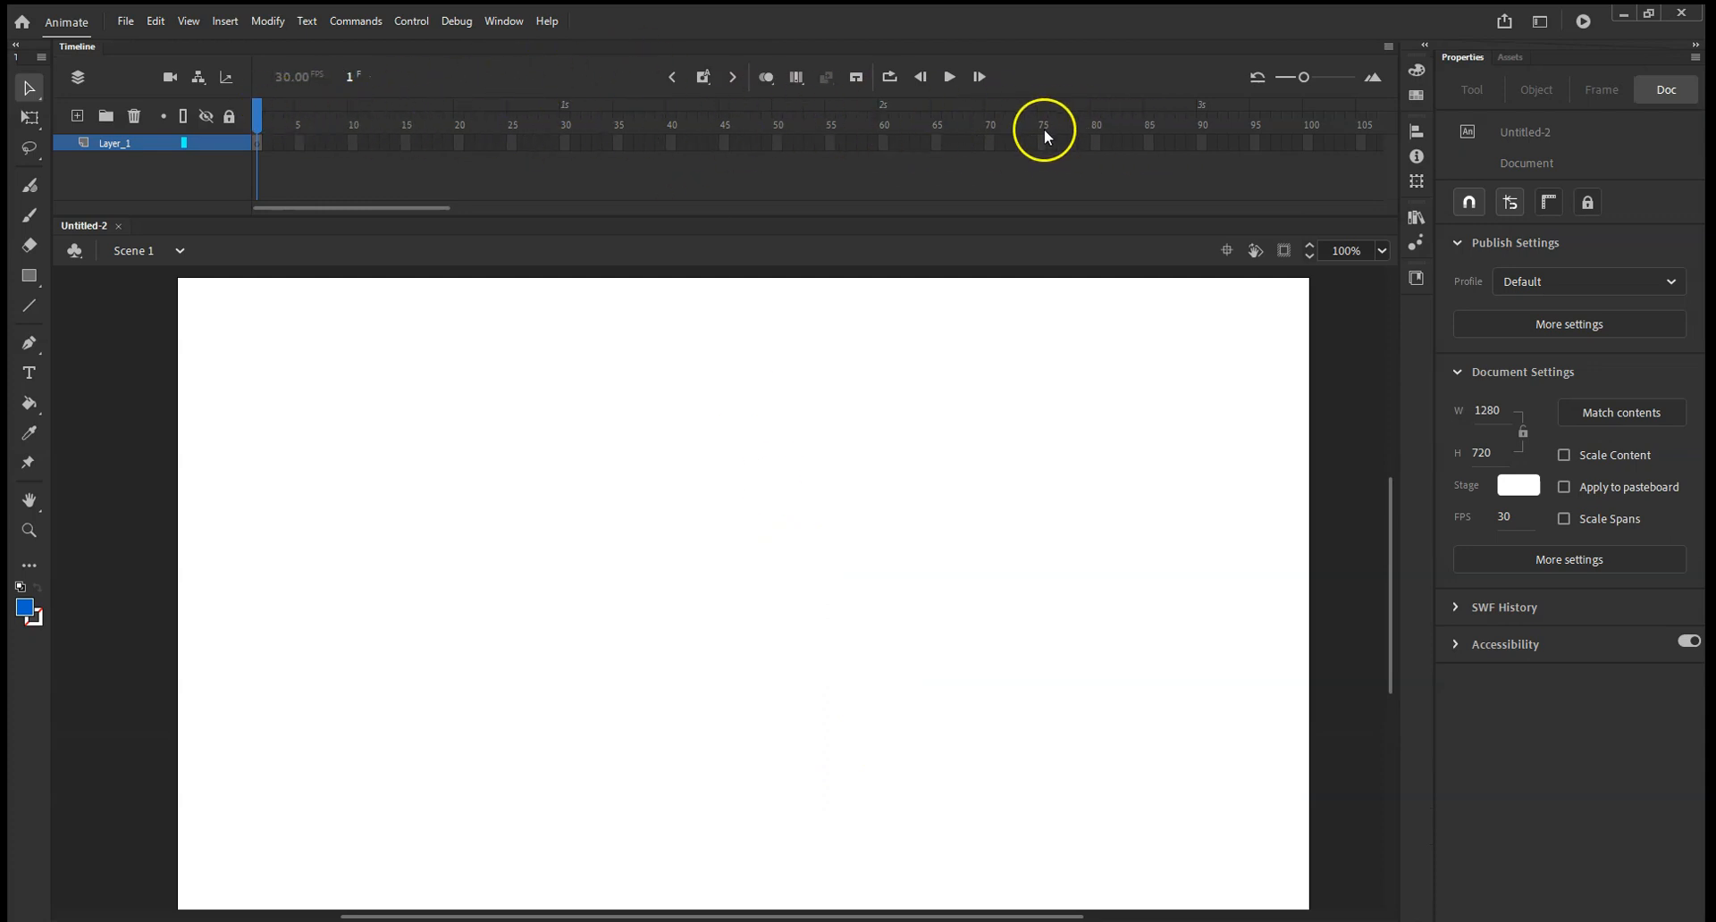
Change the workspace layout to Essentials.
click(502, 21)
mouse_move(655, 668)
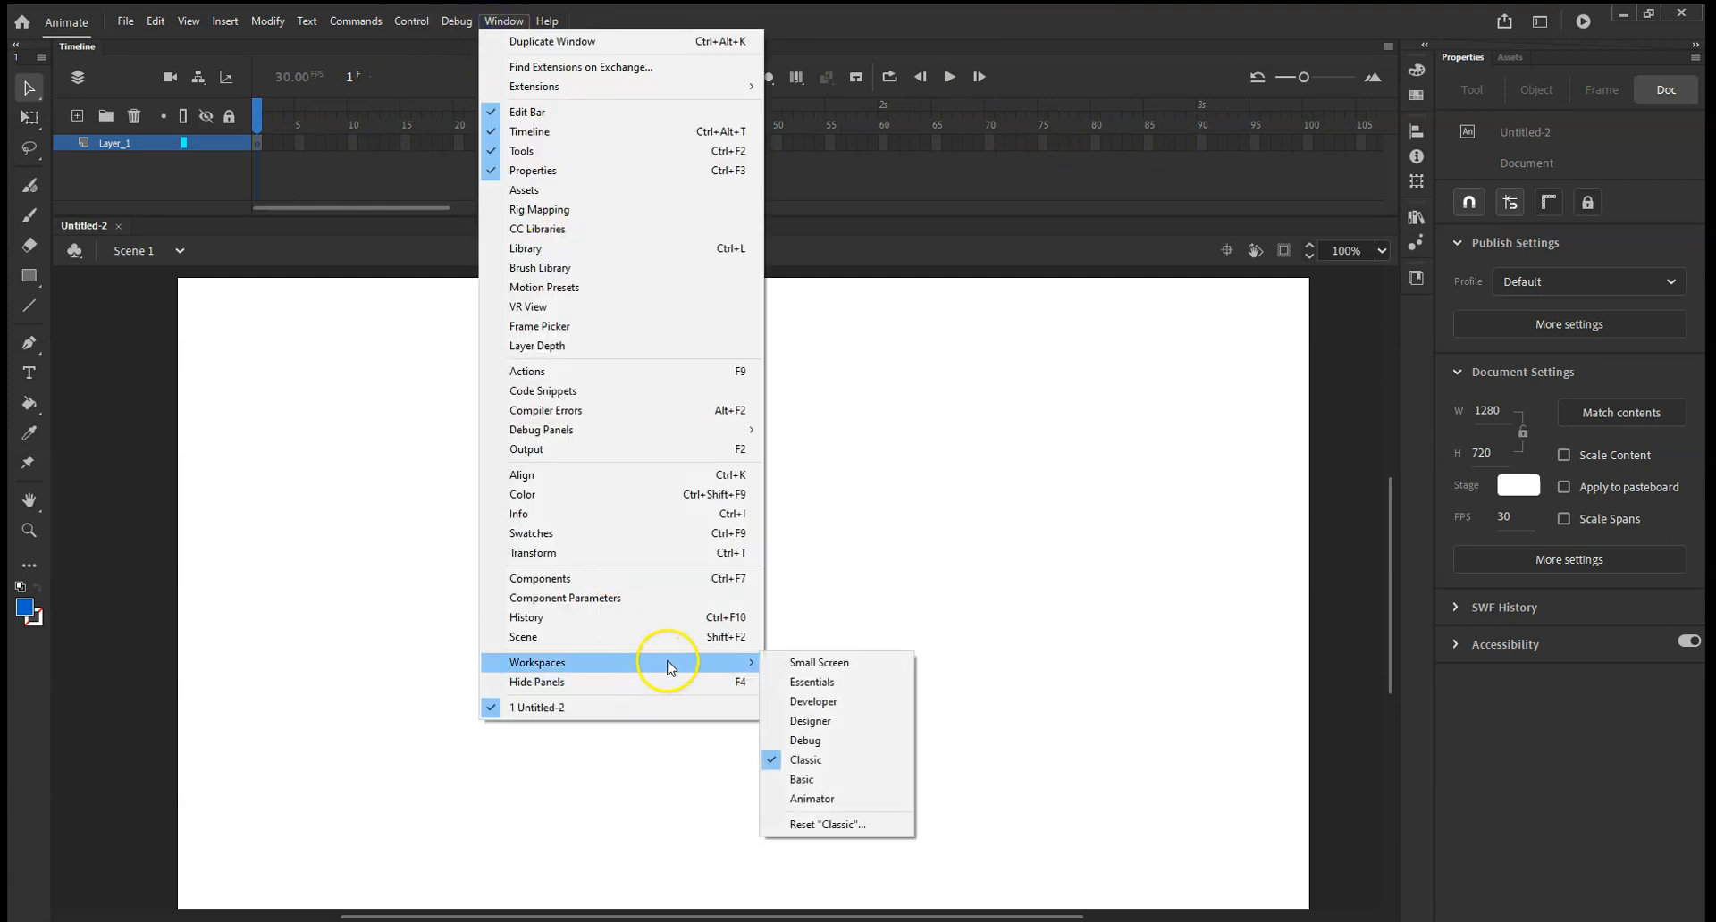
click(828, 686)
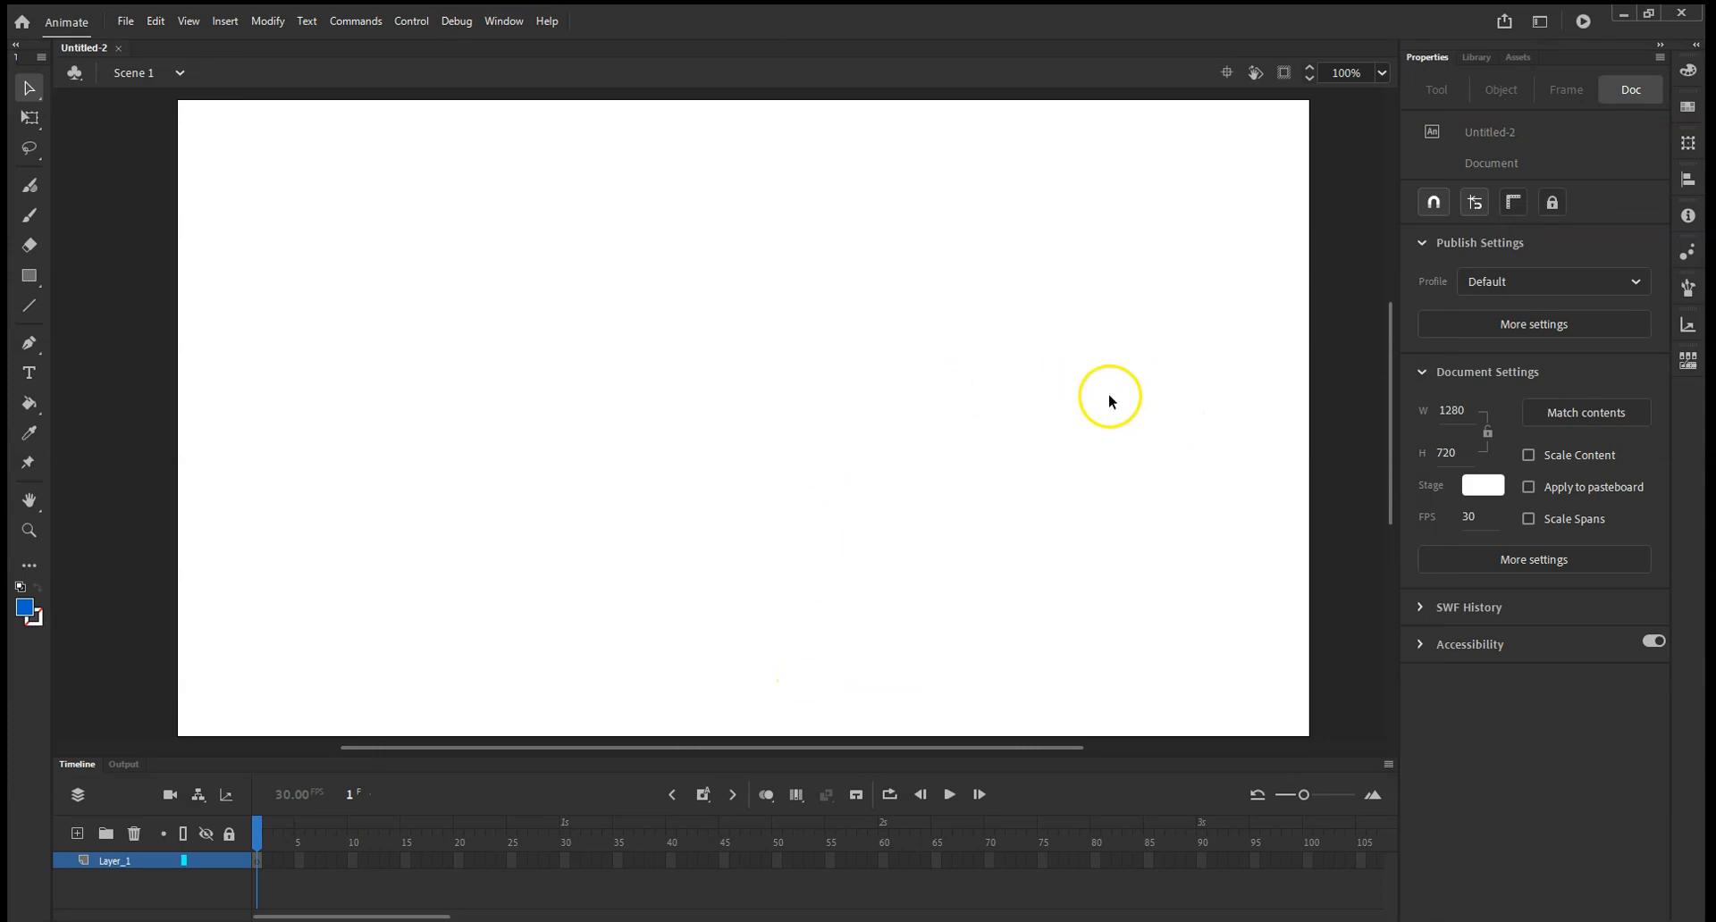
Try the Animator workspace layout.
click(501, 20)
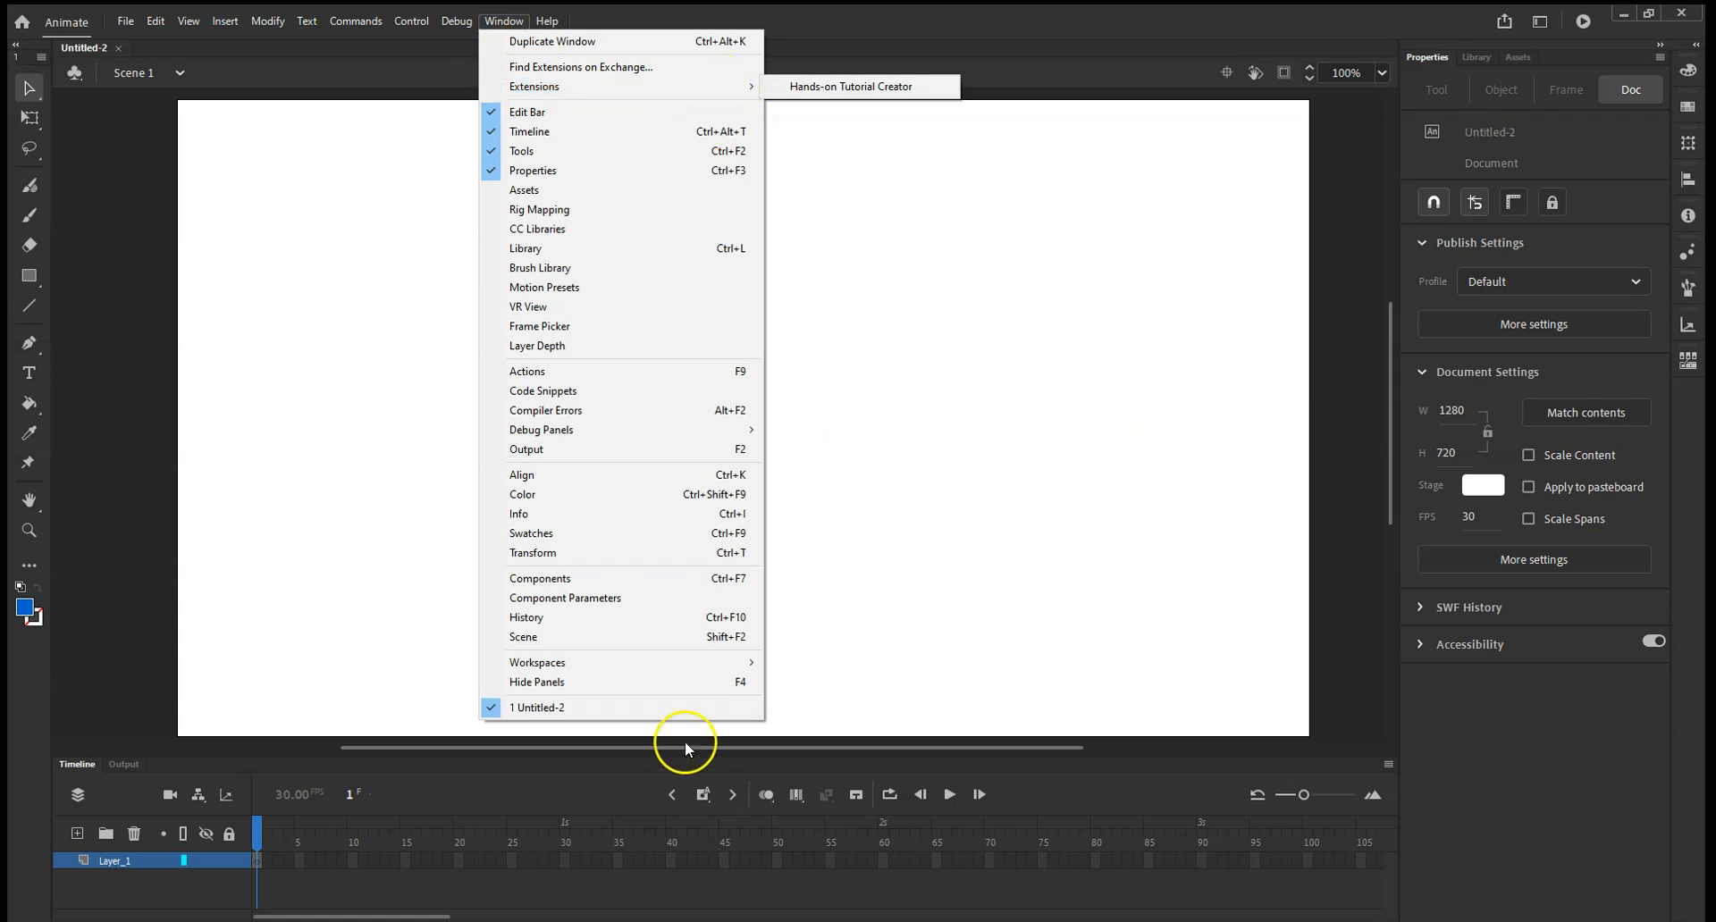
click(711, 664)
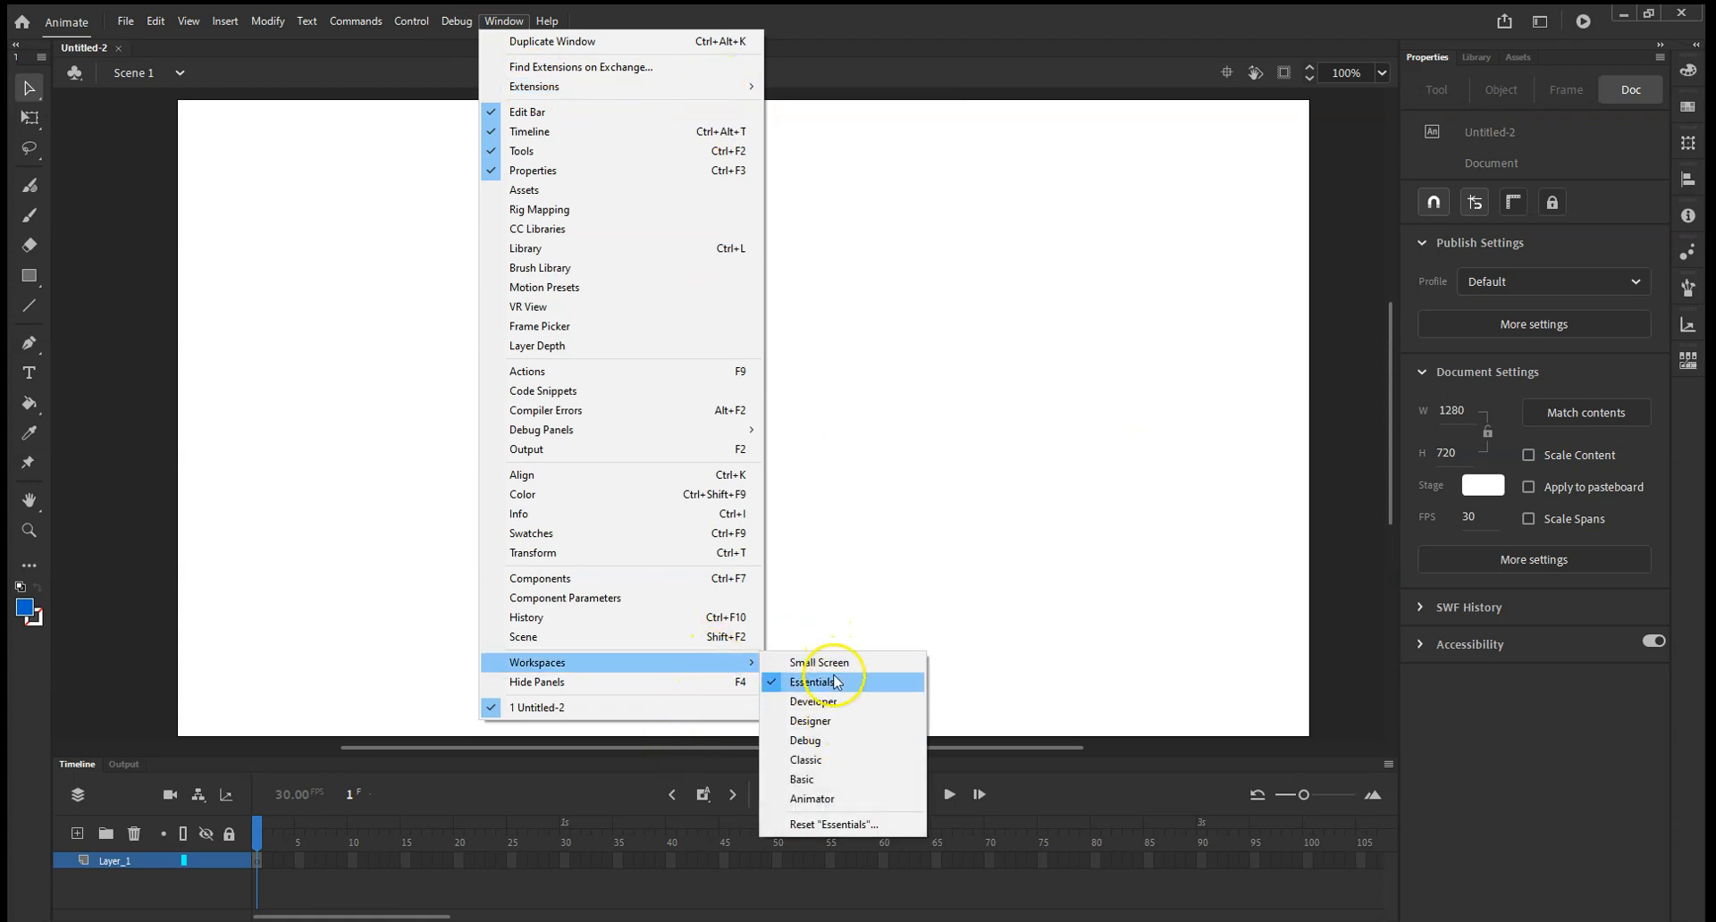
click(838, 800)
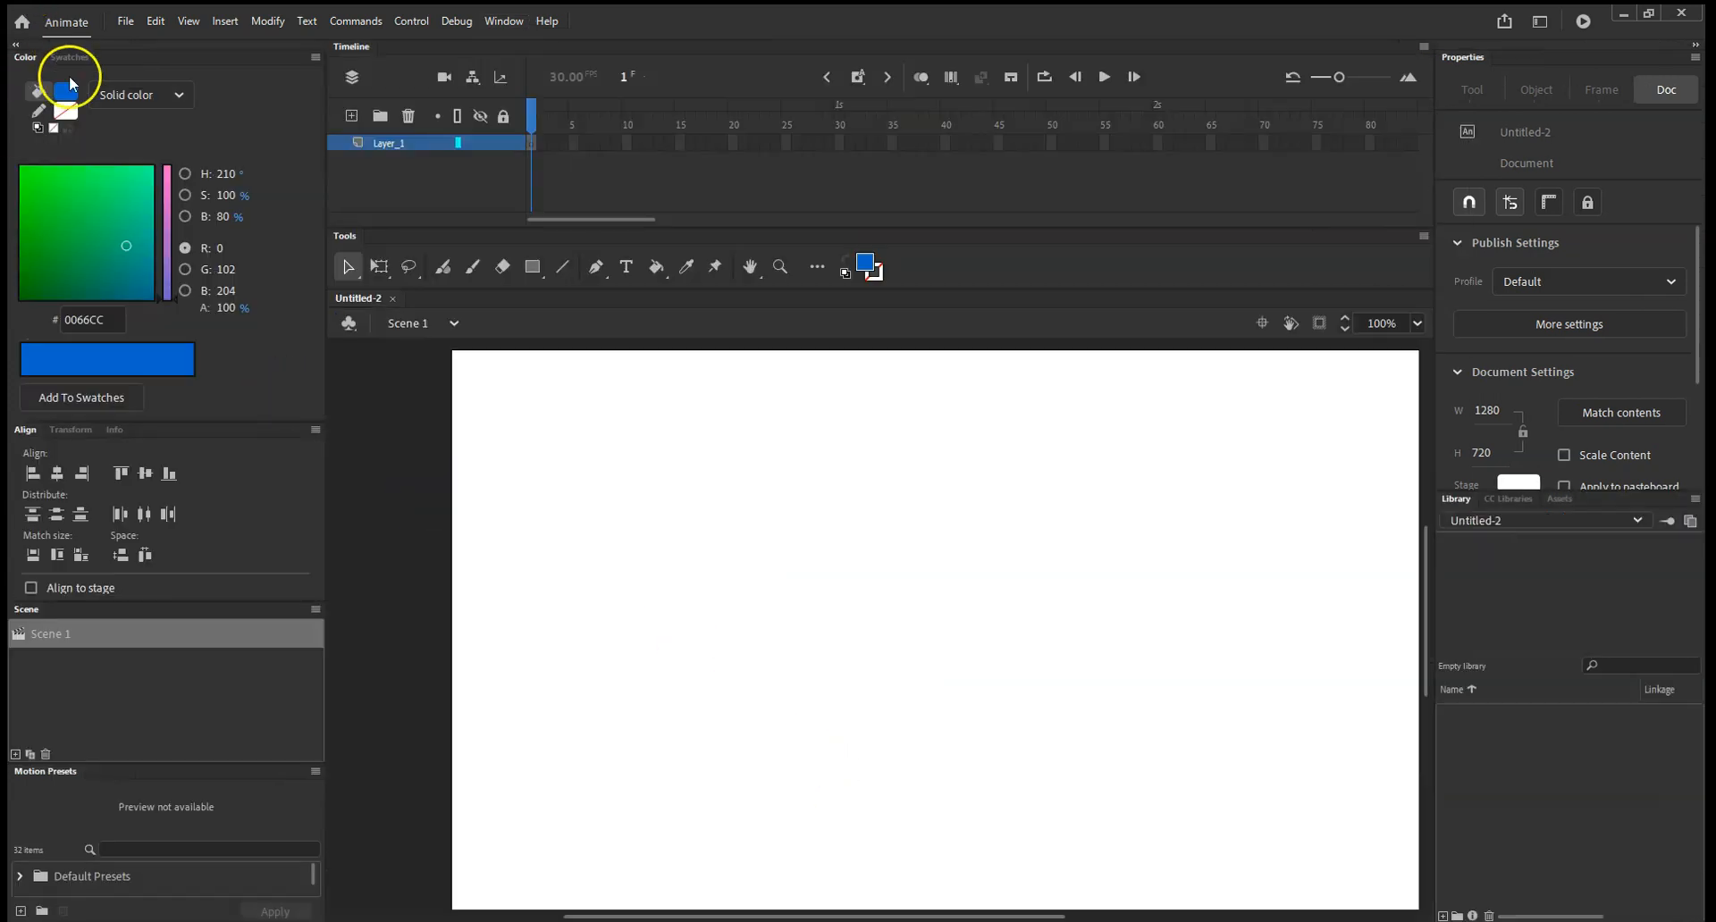
Return the workspace layout to Essentials.
click(503, 20)
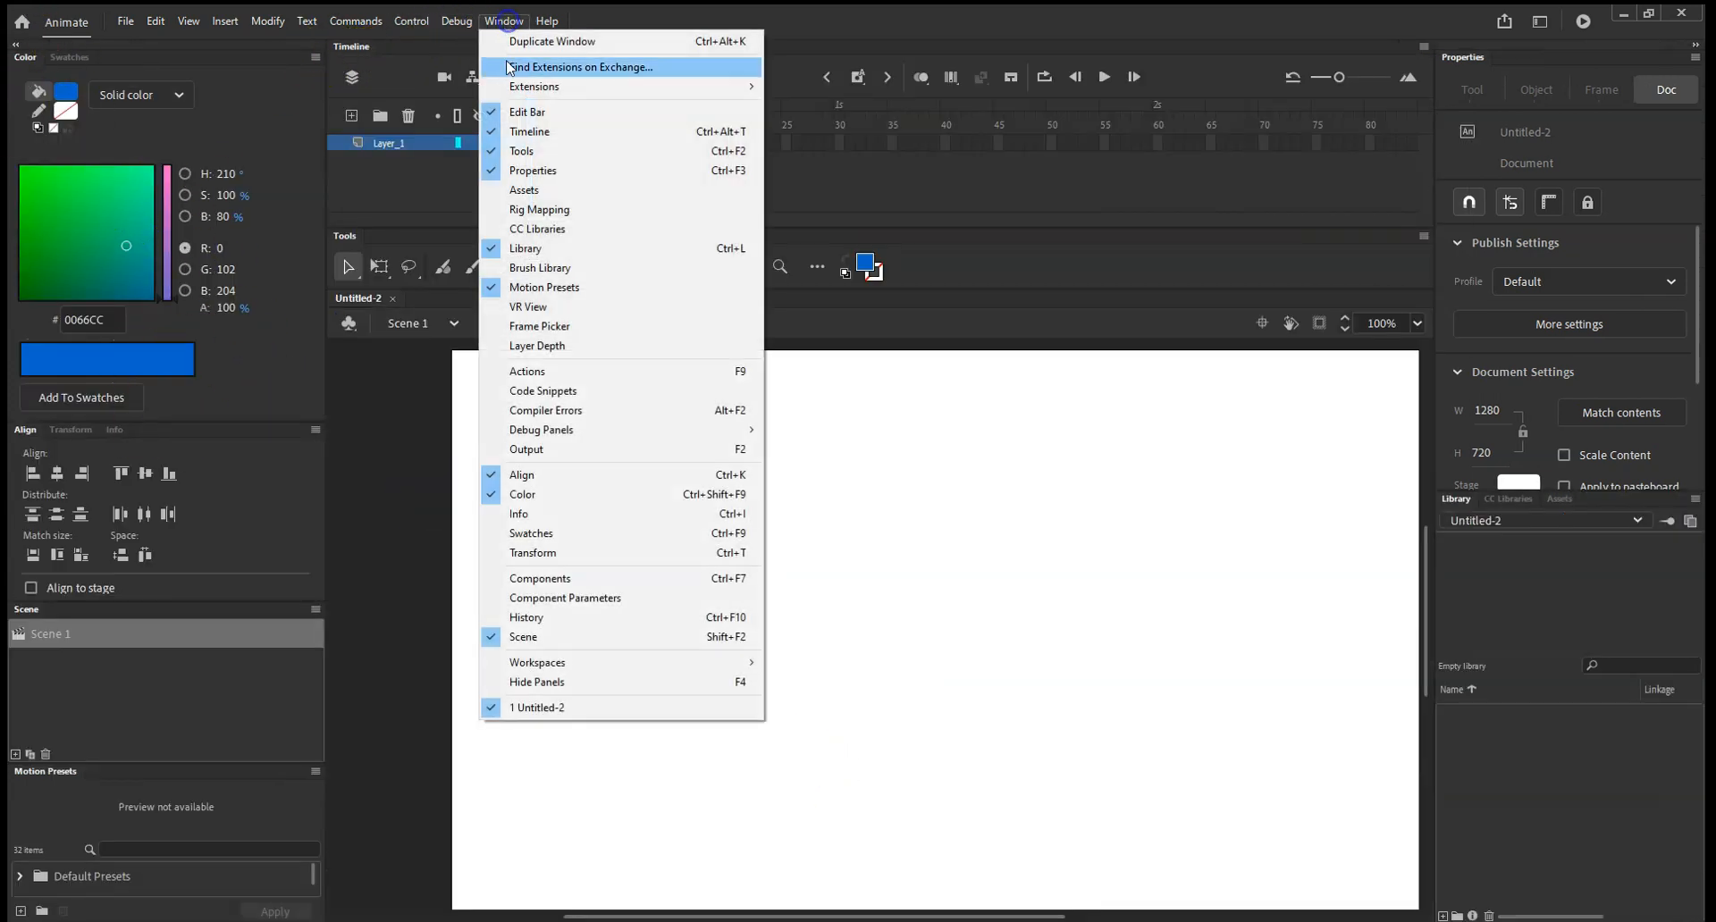
mouse_move(741, 668)
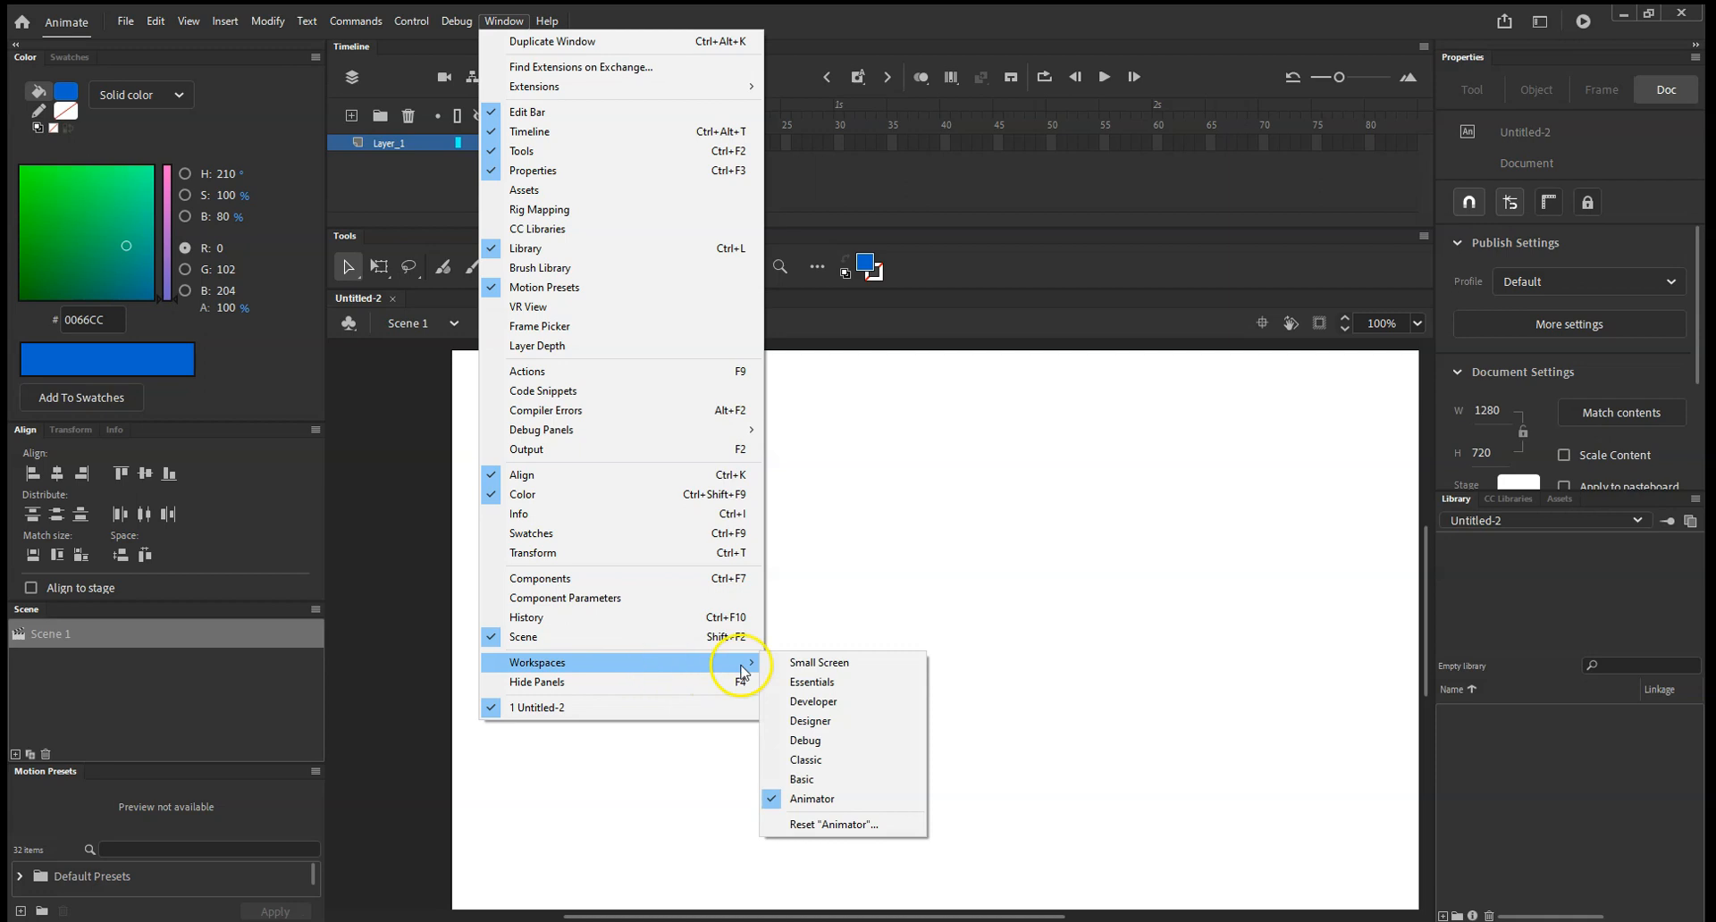
click(808, 702)
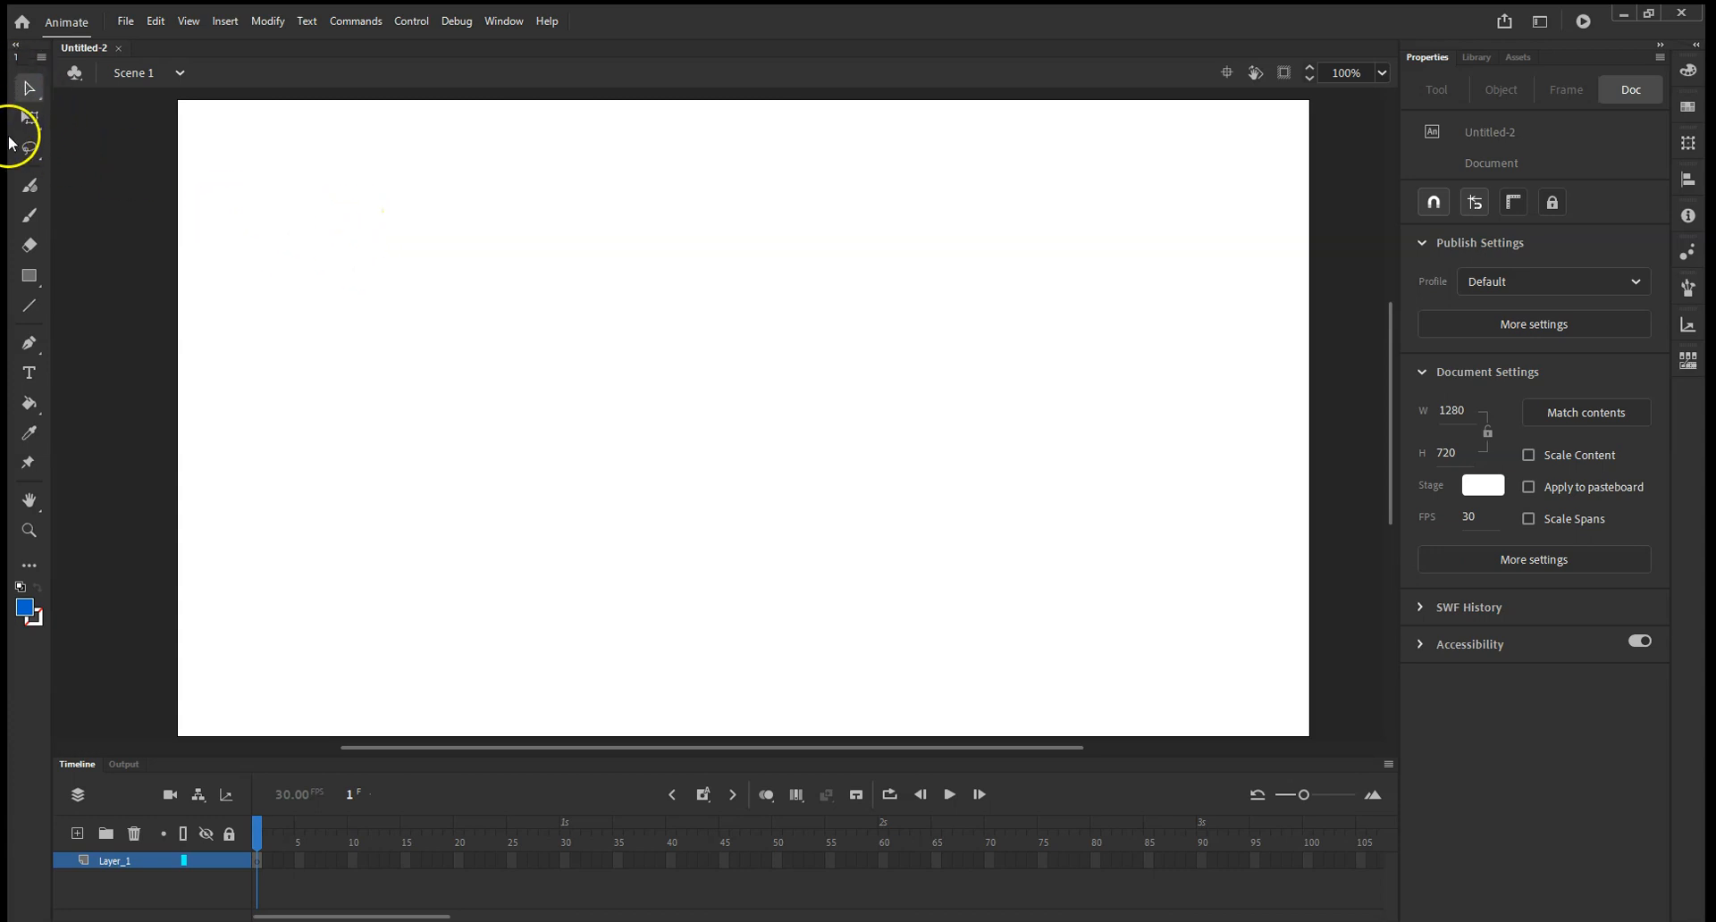
Look at the tool variants grouped with the Selection tool and the Free Transform tool.
click(29, 90)
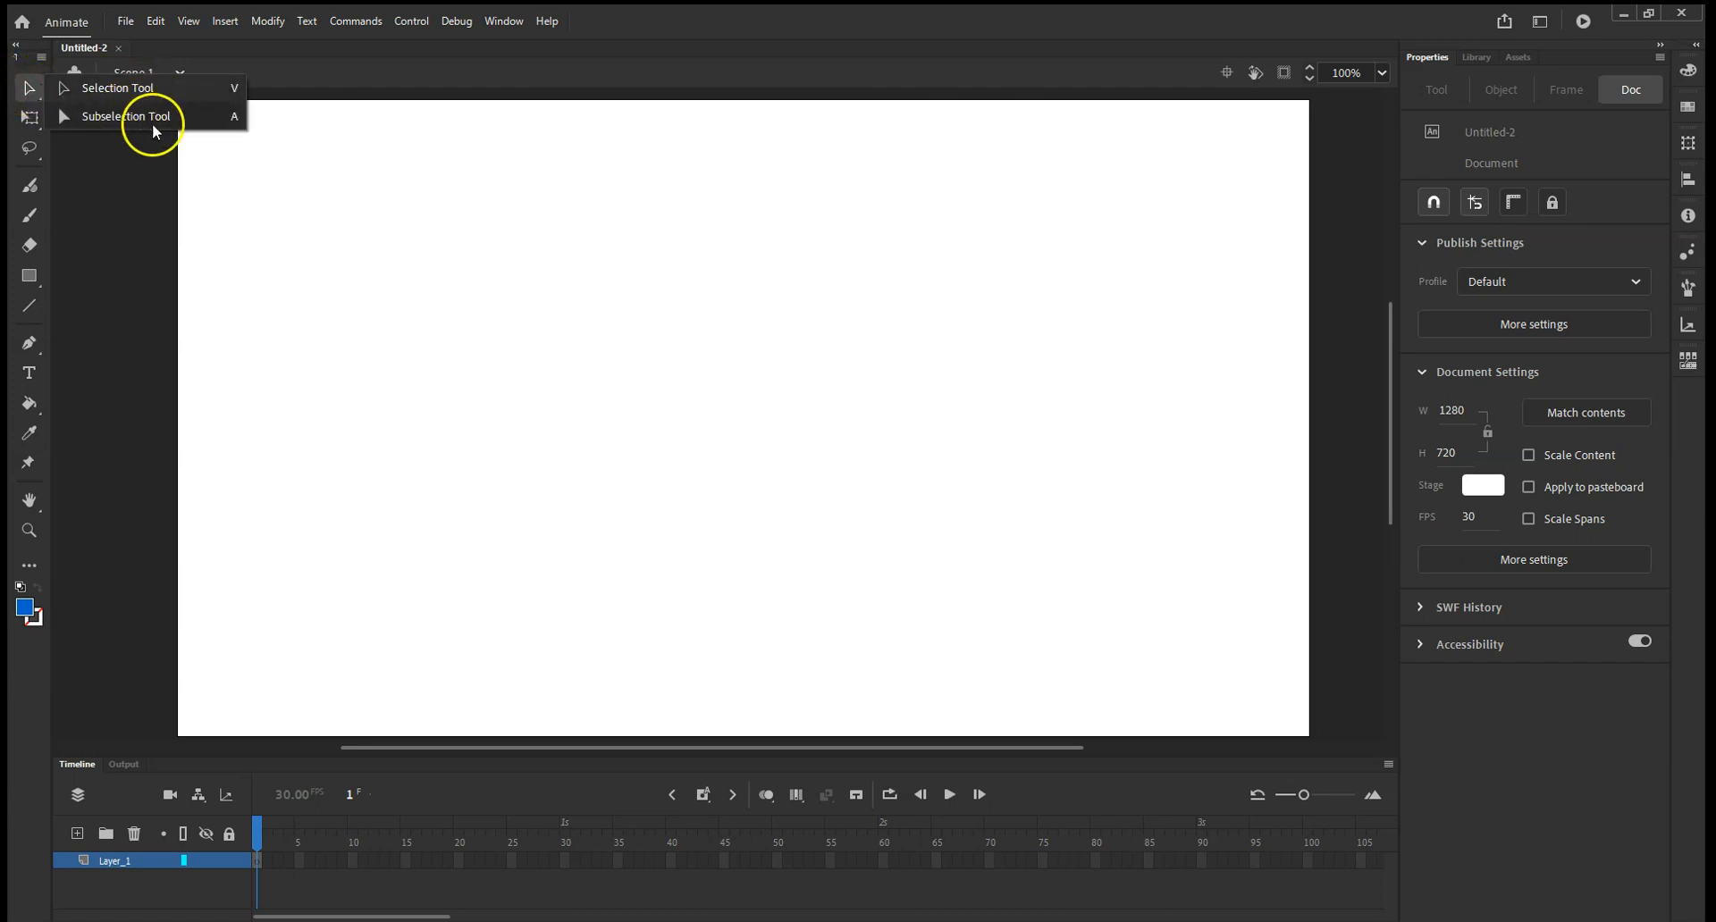
click(30, 89)
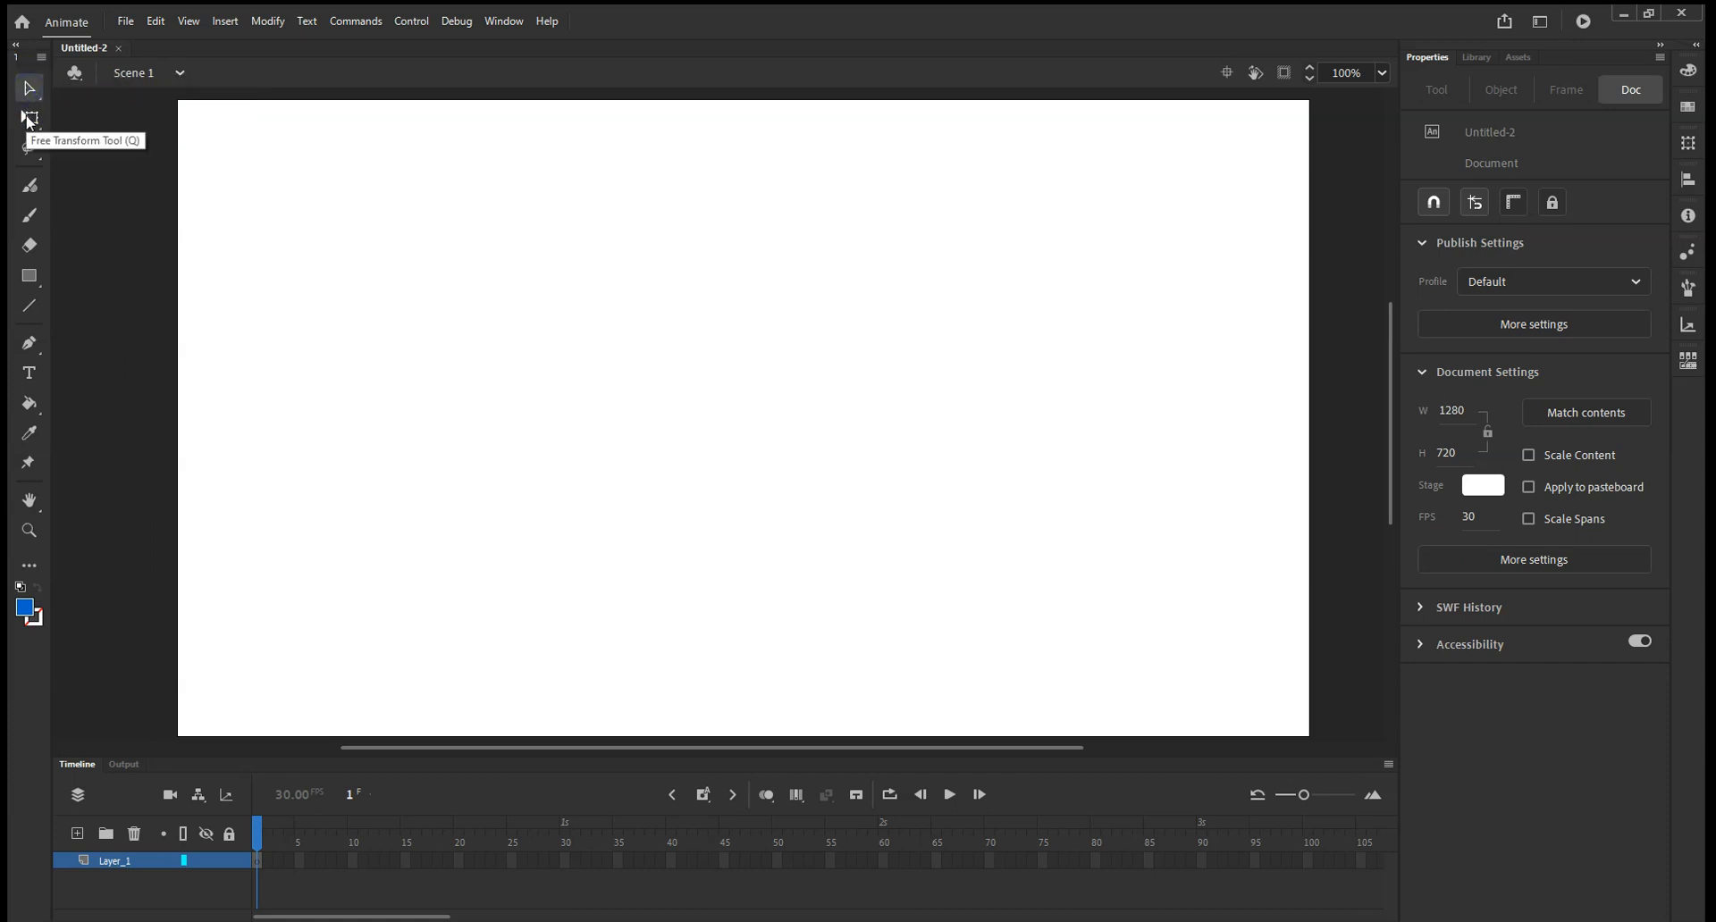
click(30, 119)
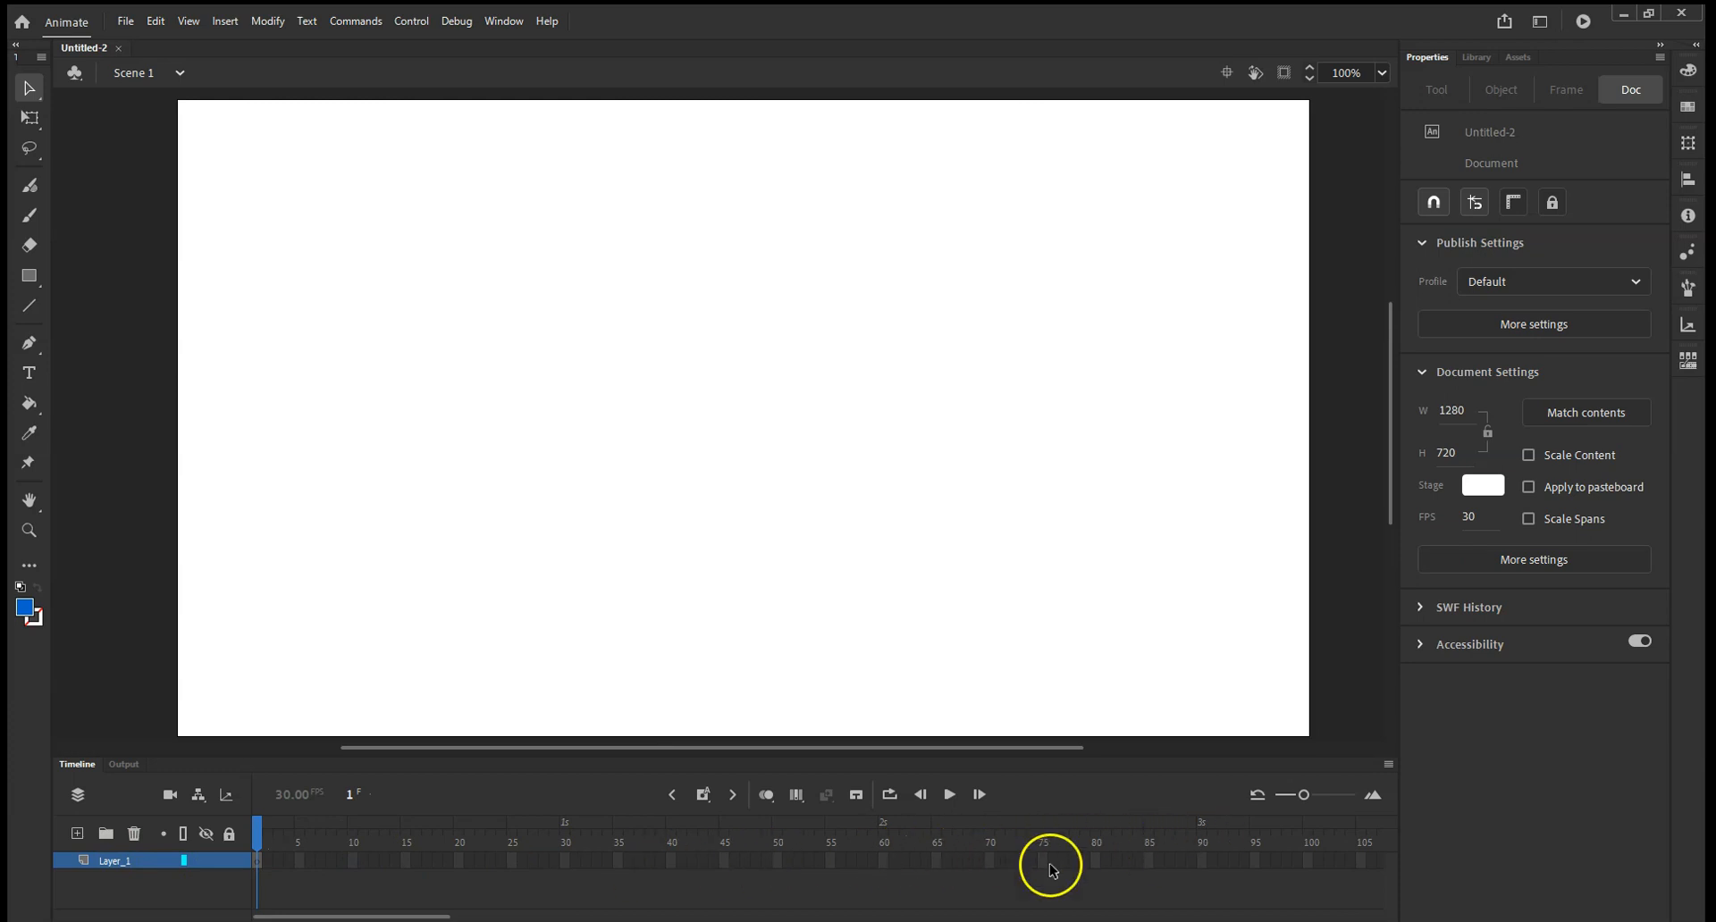
Make the timeline area taller so it has room for more layers.
drag(475, 861, 579, 861)
click(712, 860)
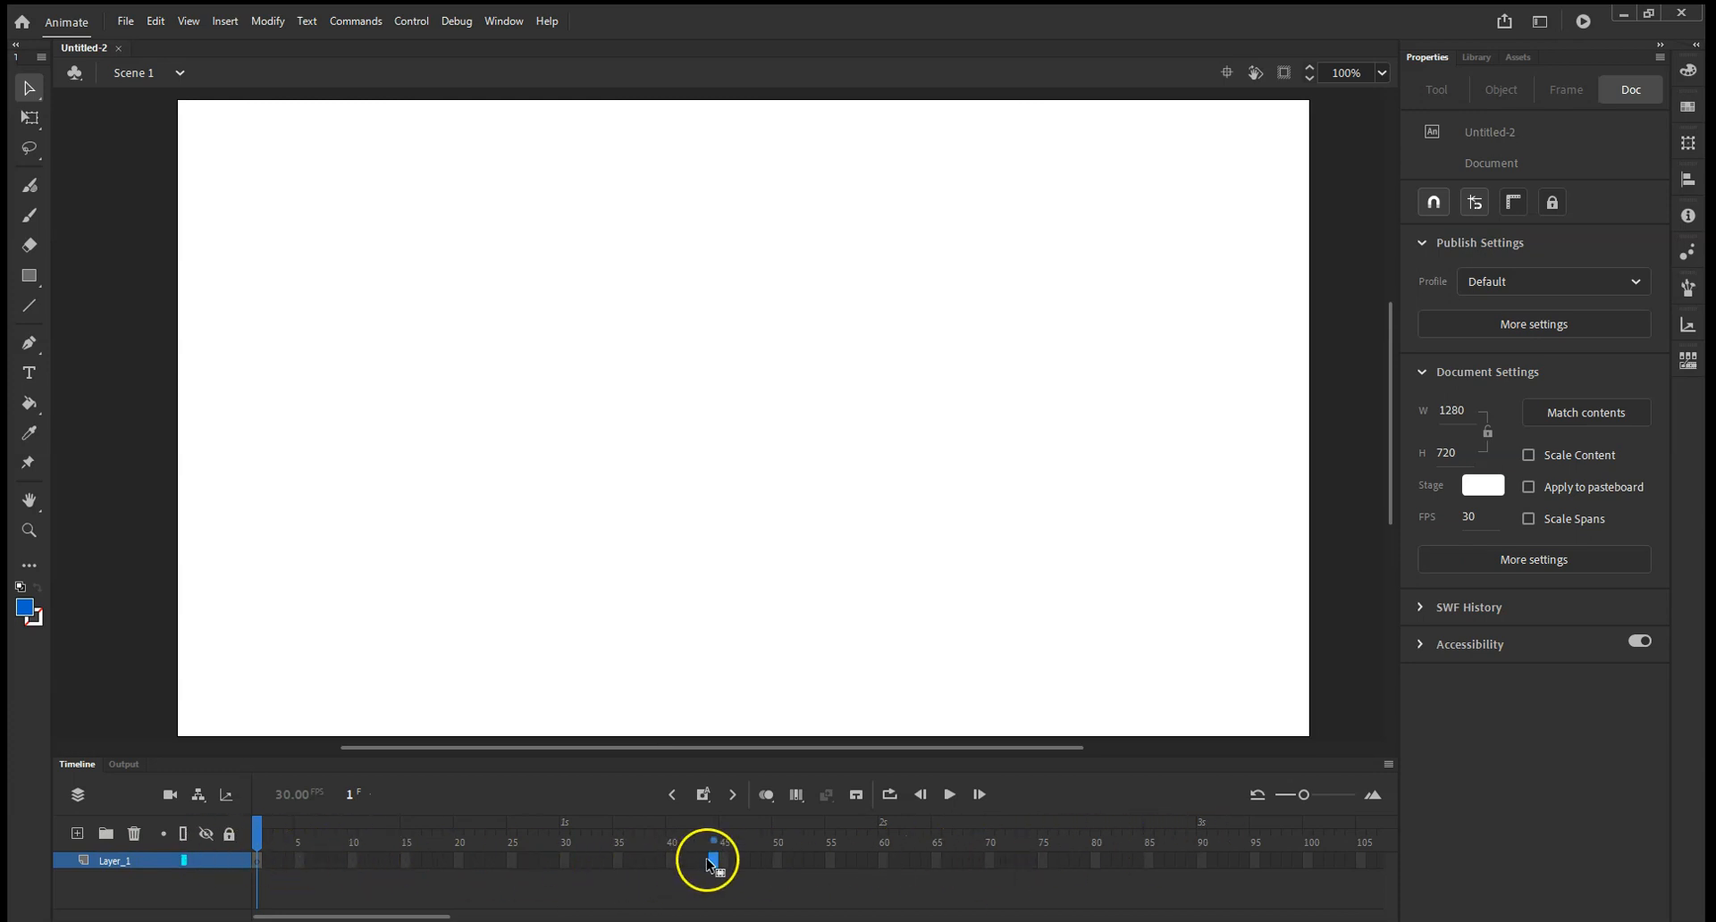
click(444, 902)
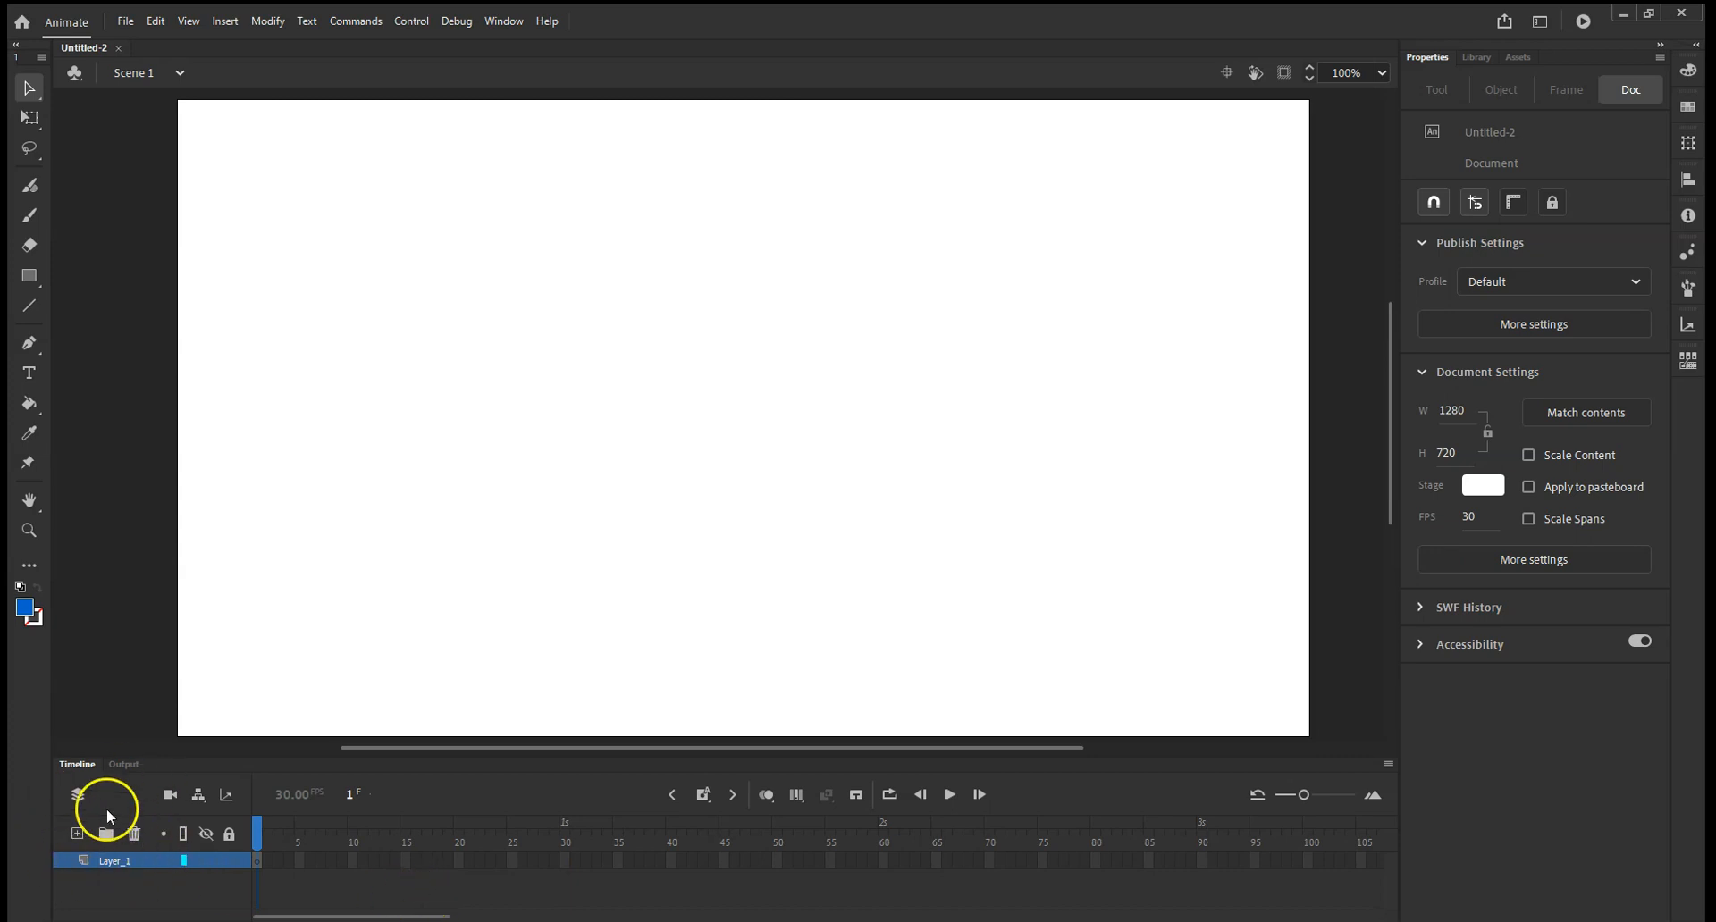
drag(173, 754, 182, 662)
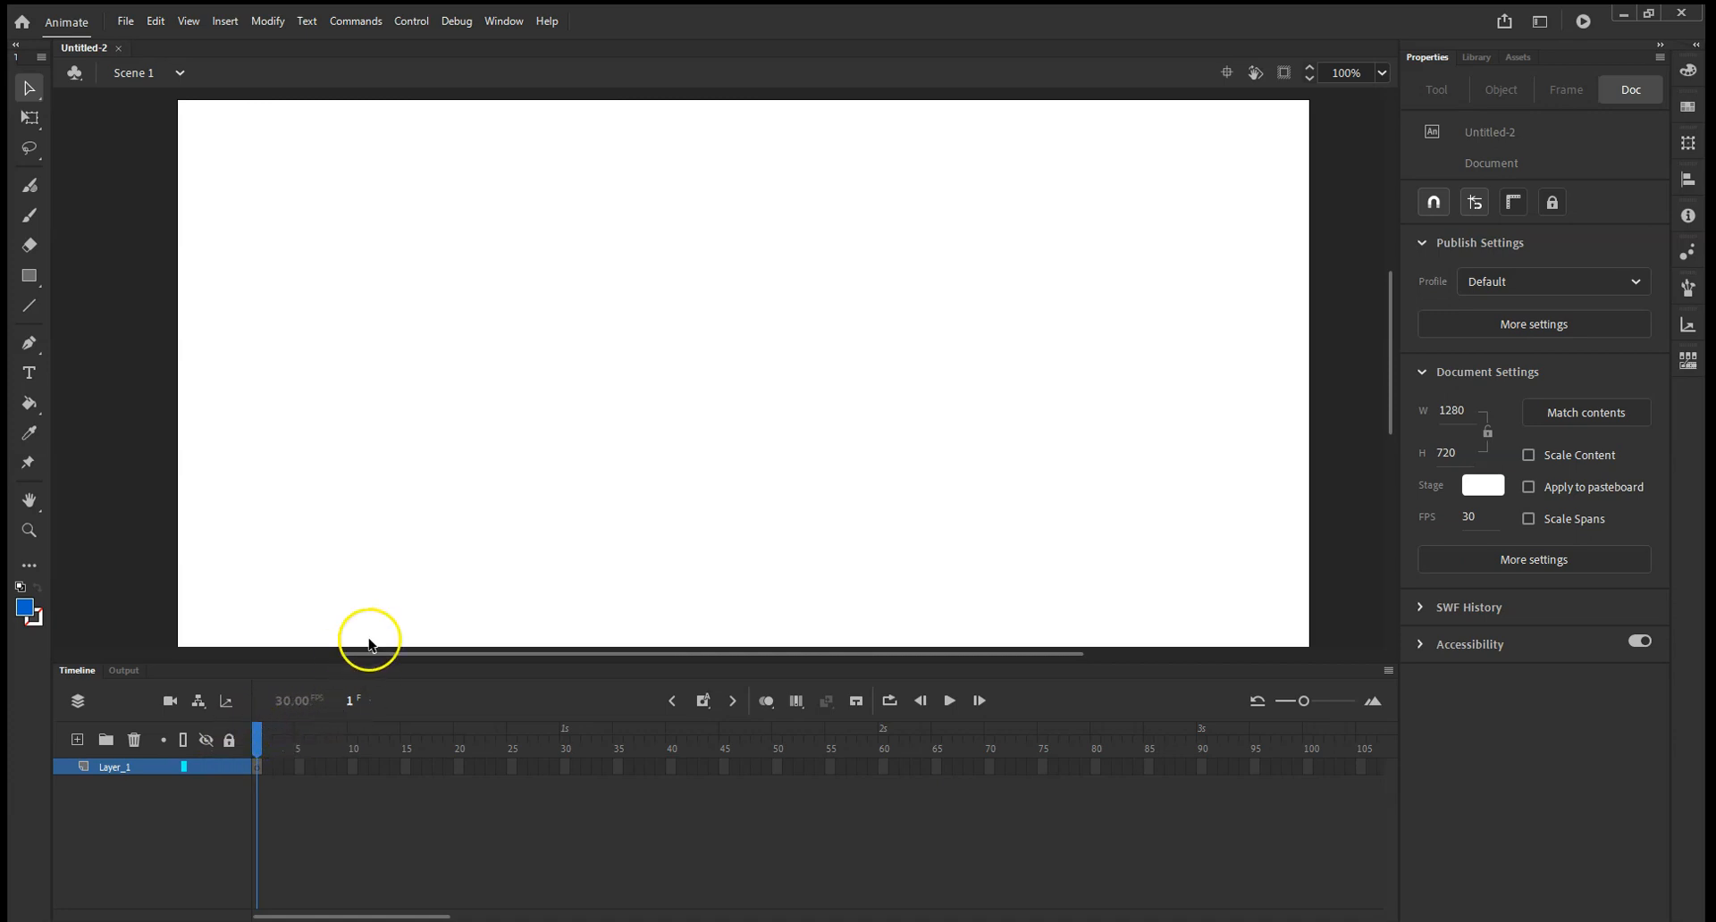
Draw a solid blue rectangle in the stage's upper-left area and a blue oval to the right of it, both without stroke.
click(30, 277)
drag(291, 185, 552, 338)
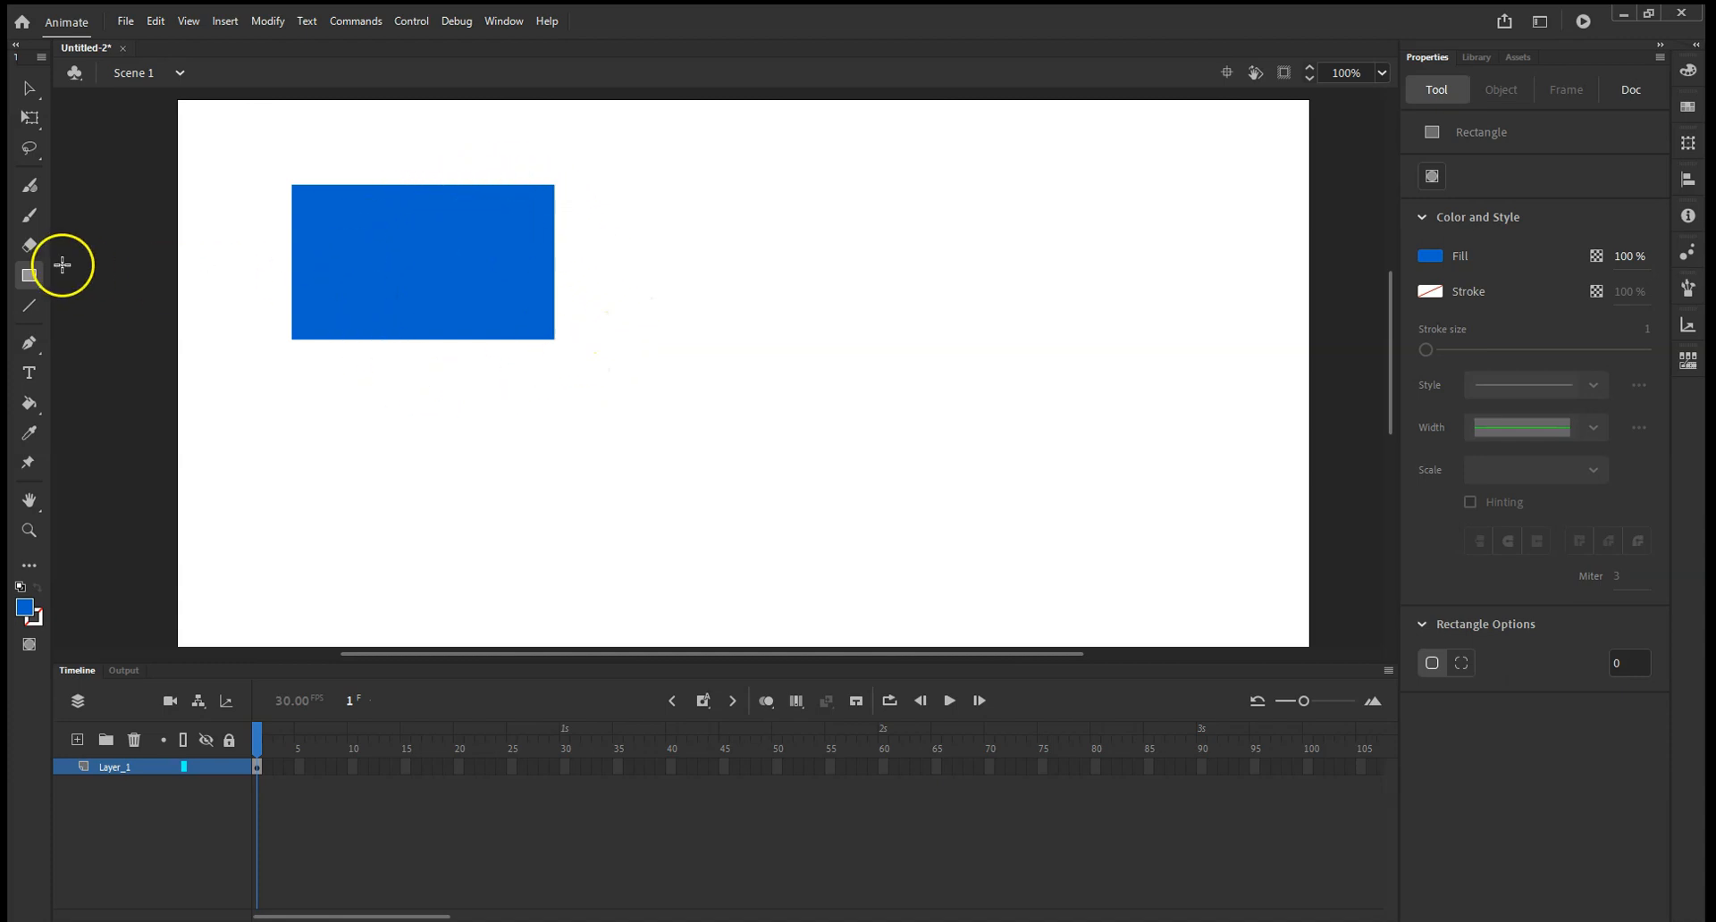
click(29, 276)
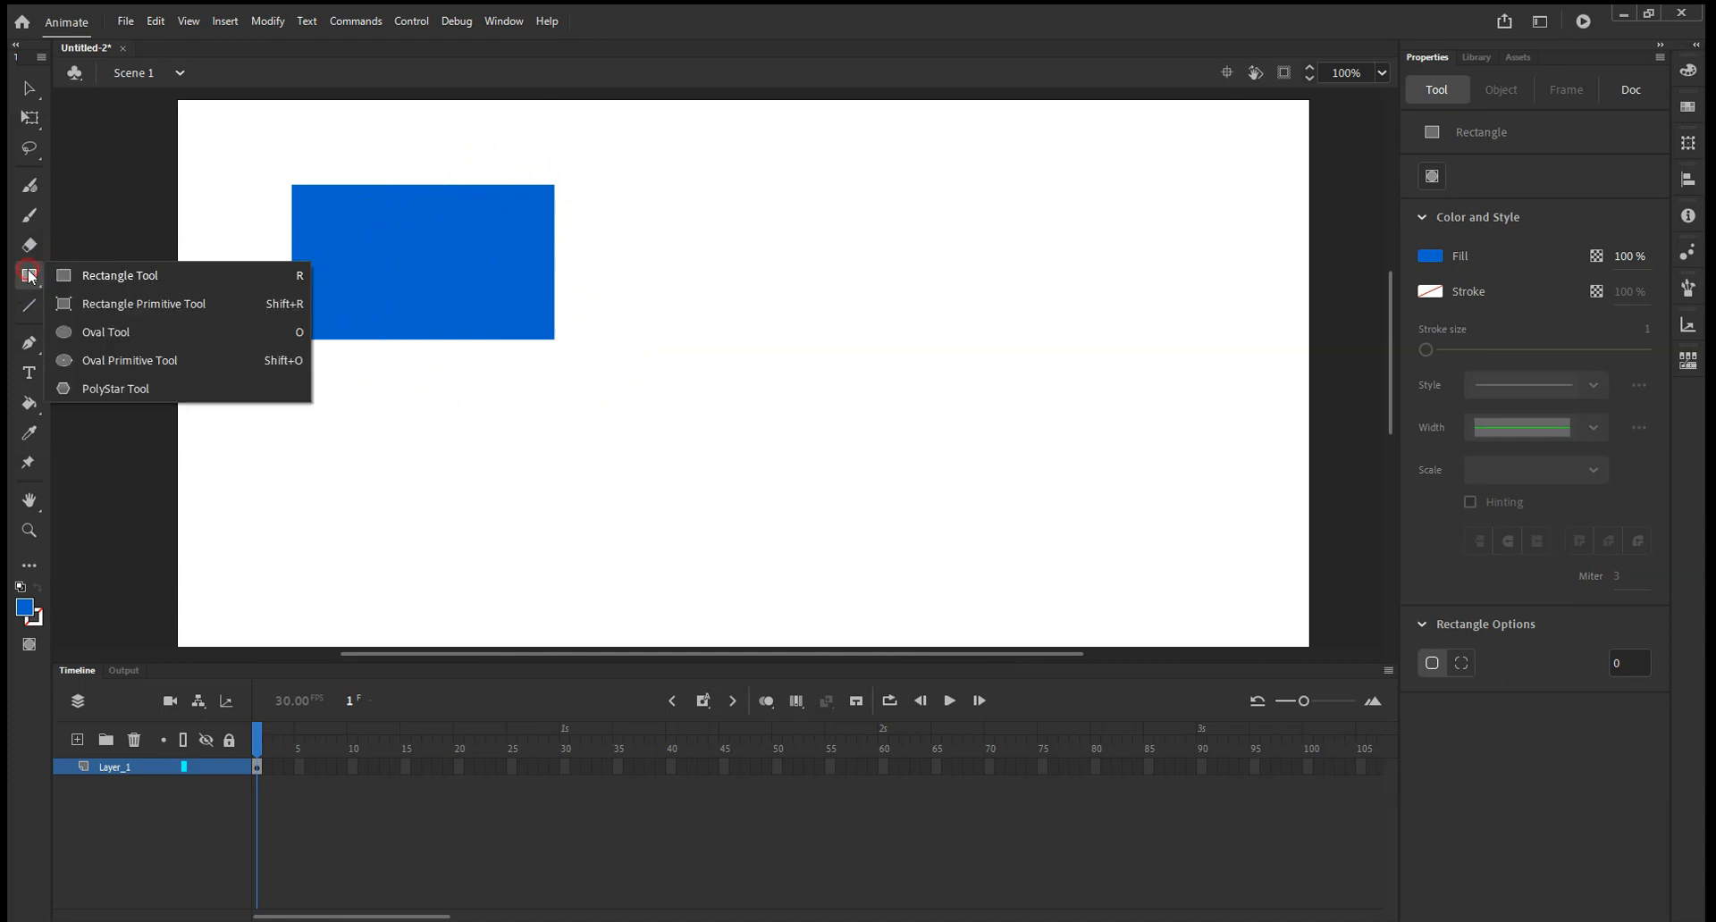
click(104, 332)
mouse_move(820, 185)
mouse_down()
mouse_move(904, 310)
mouse_move(1008, 348)
mouse_move(900, 340)
mouse_move(910, 355)
mouse_move(1043, 339)
mouse_move(1053, 230)
mouse_move(873, 280)
mouse_move(951, 362)
mouse_move(1096, 360)
mouse_move(924, 360)
mouse_move(1055, 361)
mouse_move(1028, 373)
mouse_up()
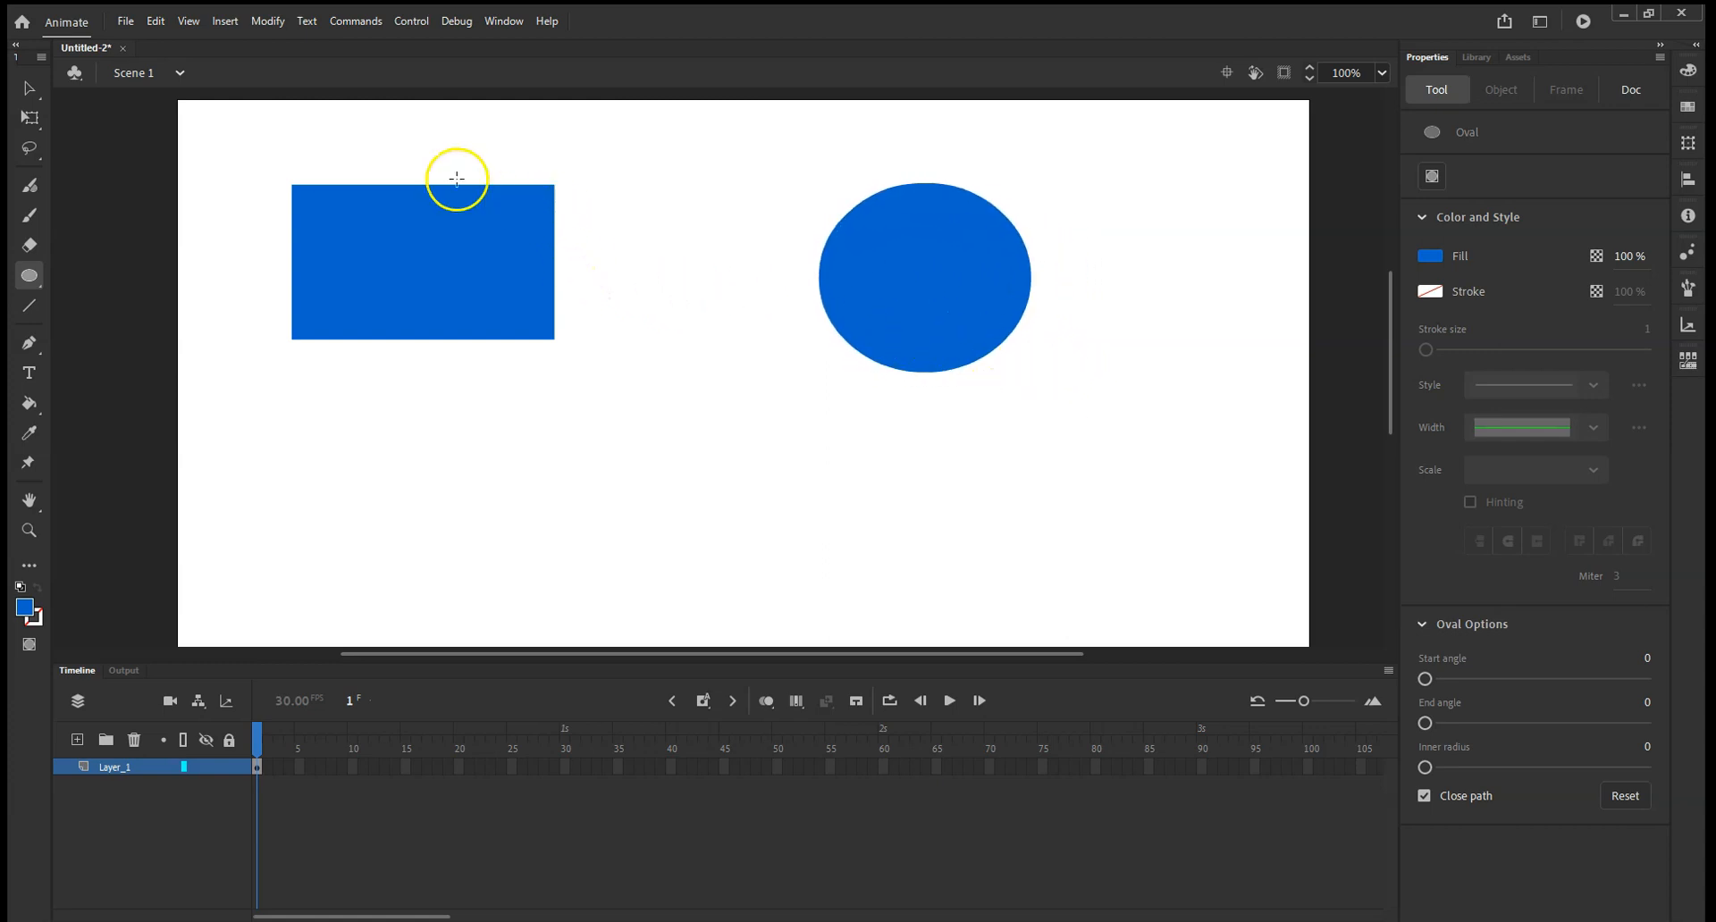
Pull the blue rectangle's upper-right corner outward to the right and slightly down with the Subselection tool.
click(30, 88)
click(89, 116)
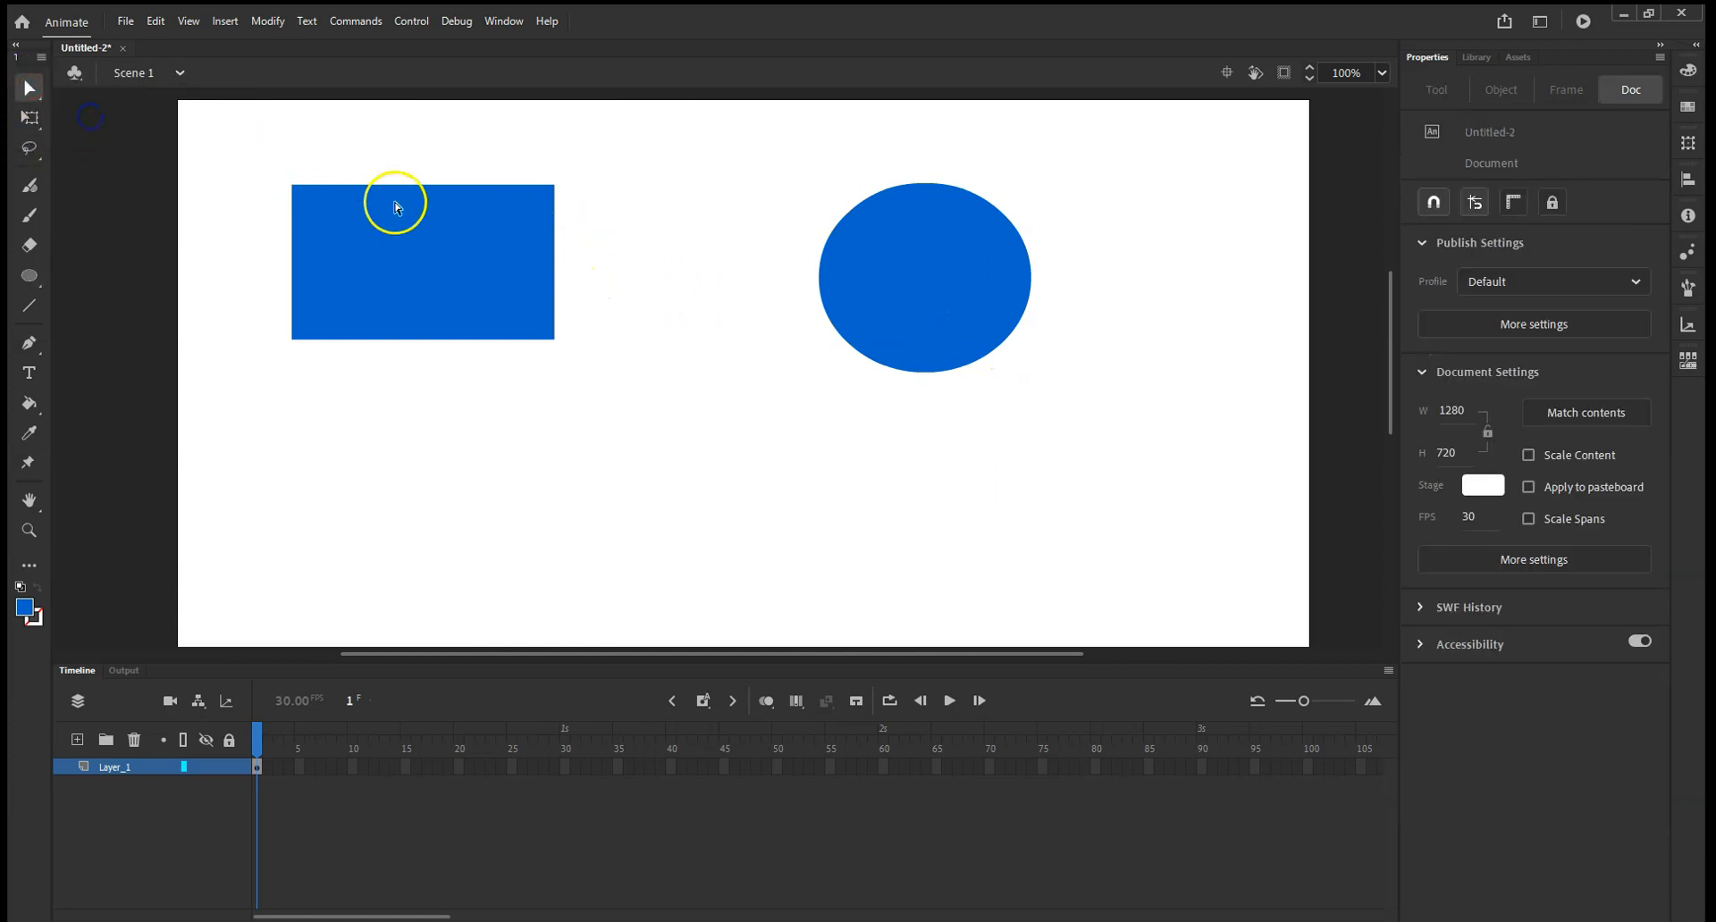
click(555, 208)
click(556, 186)
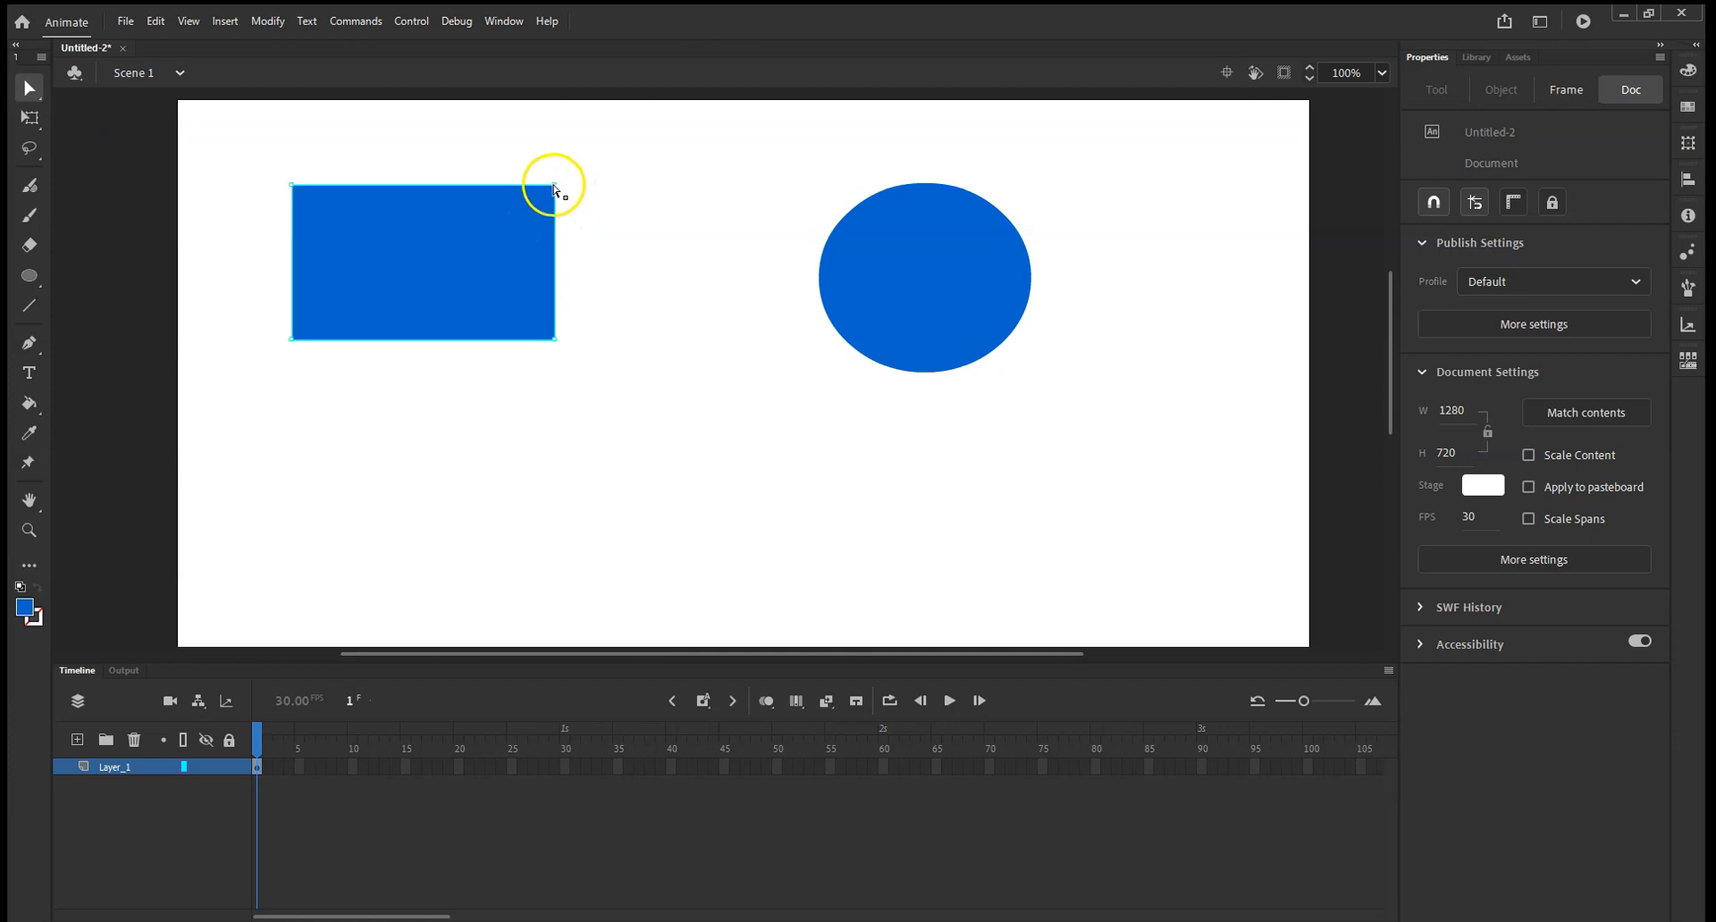
drag(563, 188, 639, 207)
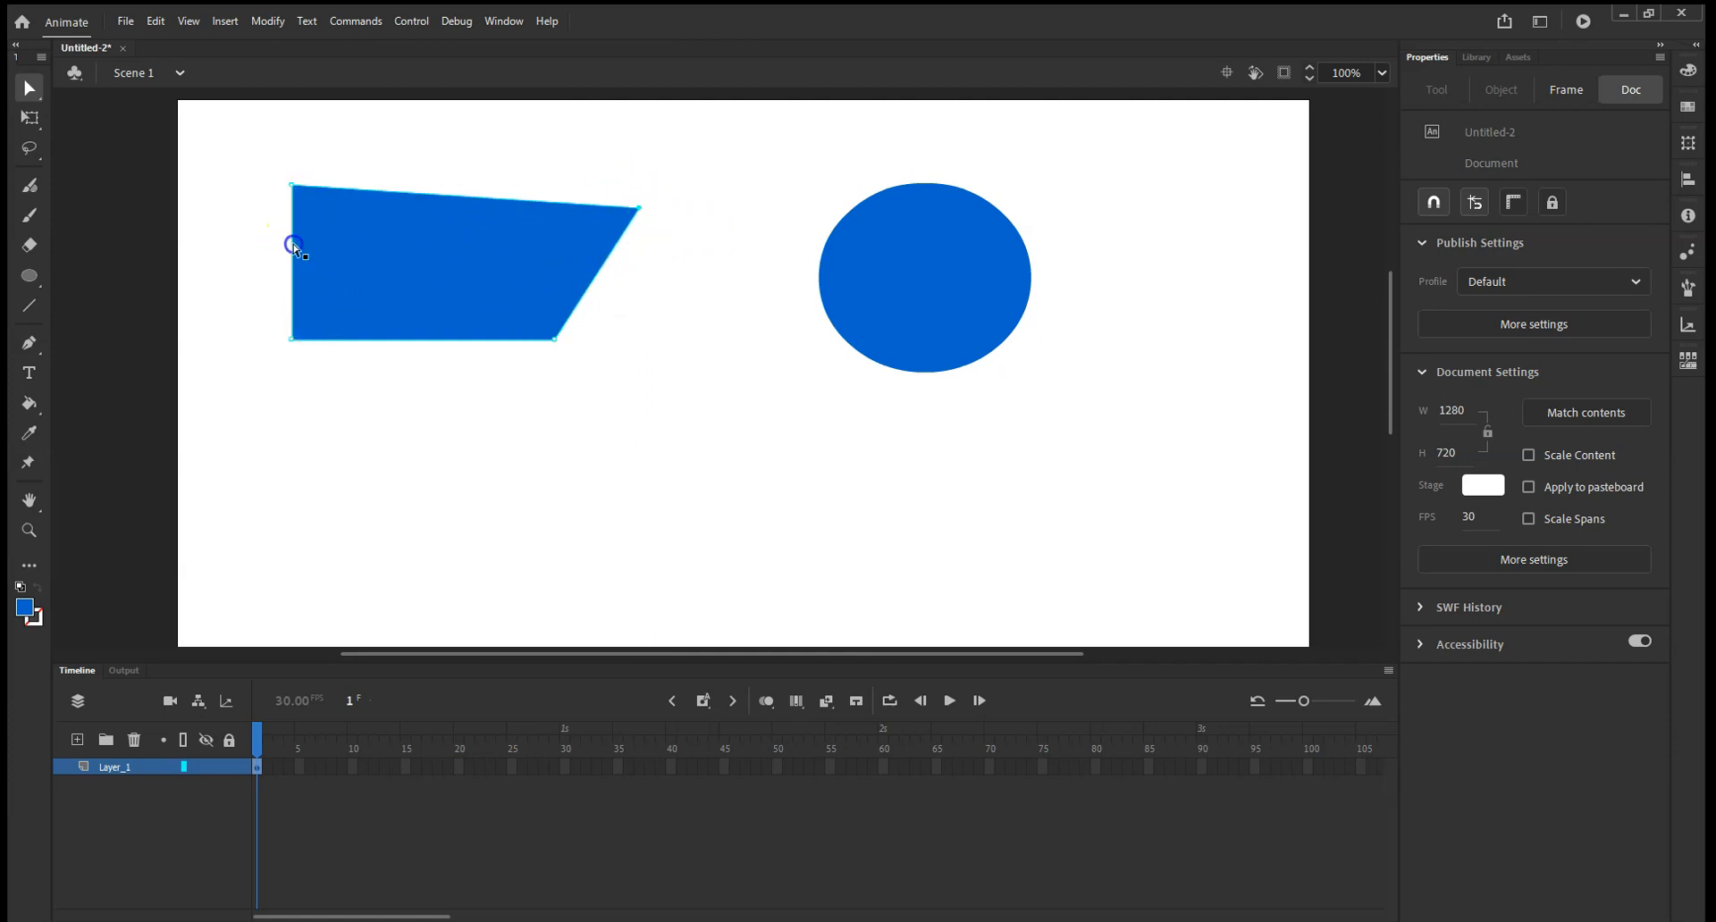
mouse_move(292, 251)
mouse_down()
mouse_move(275, 256)
mouse_move(292, 250)
mouse_up()
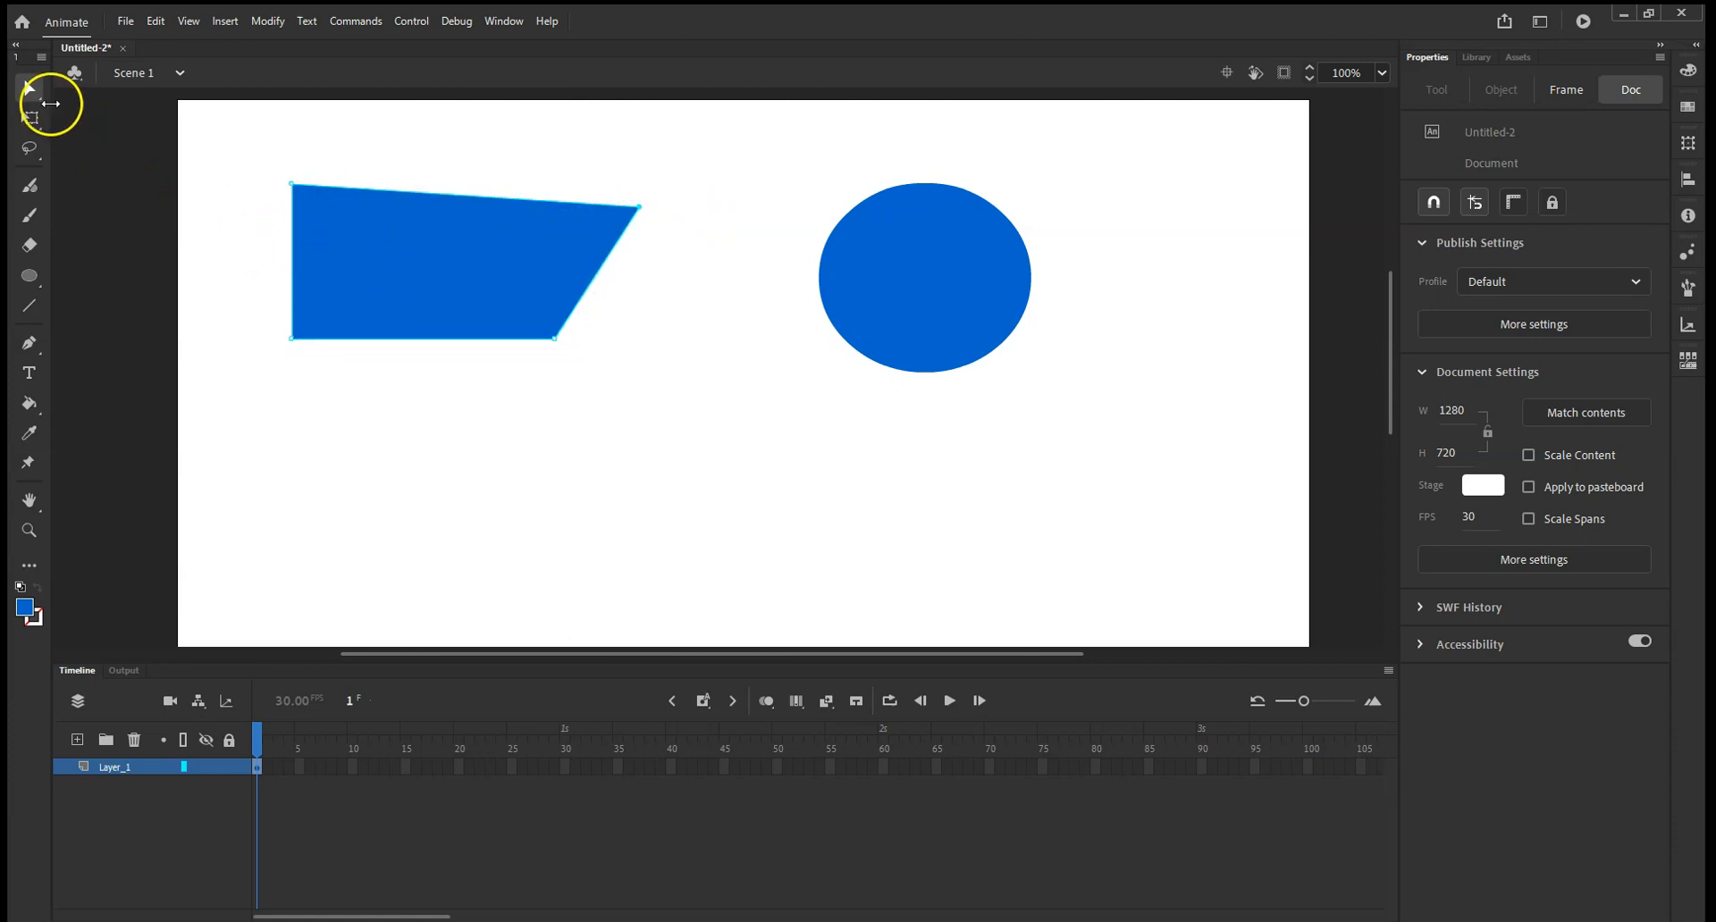
Move the blue quadrilateral and the oval with the Selection tool, setting both slightly lower on the stage with a gap between them.
click(907, 221)
click(21, 92)
click(65, 93)
click(471, 216)
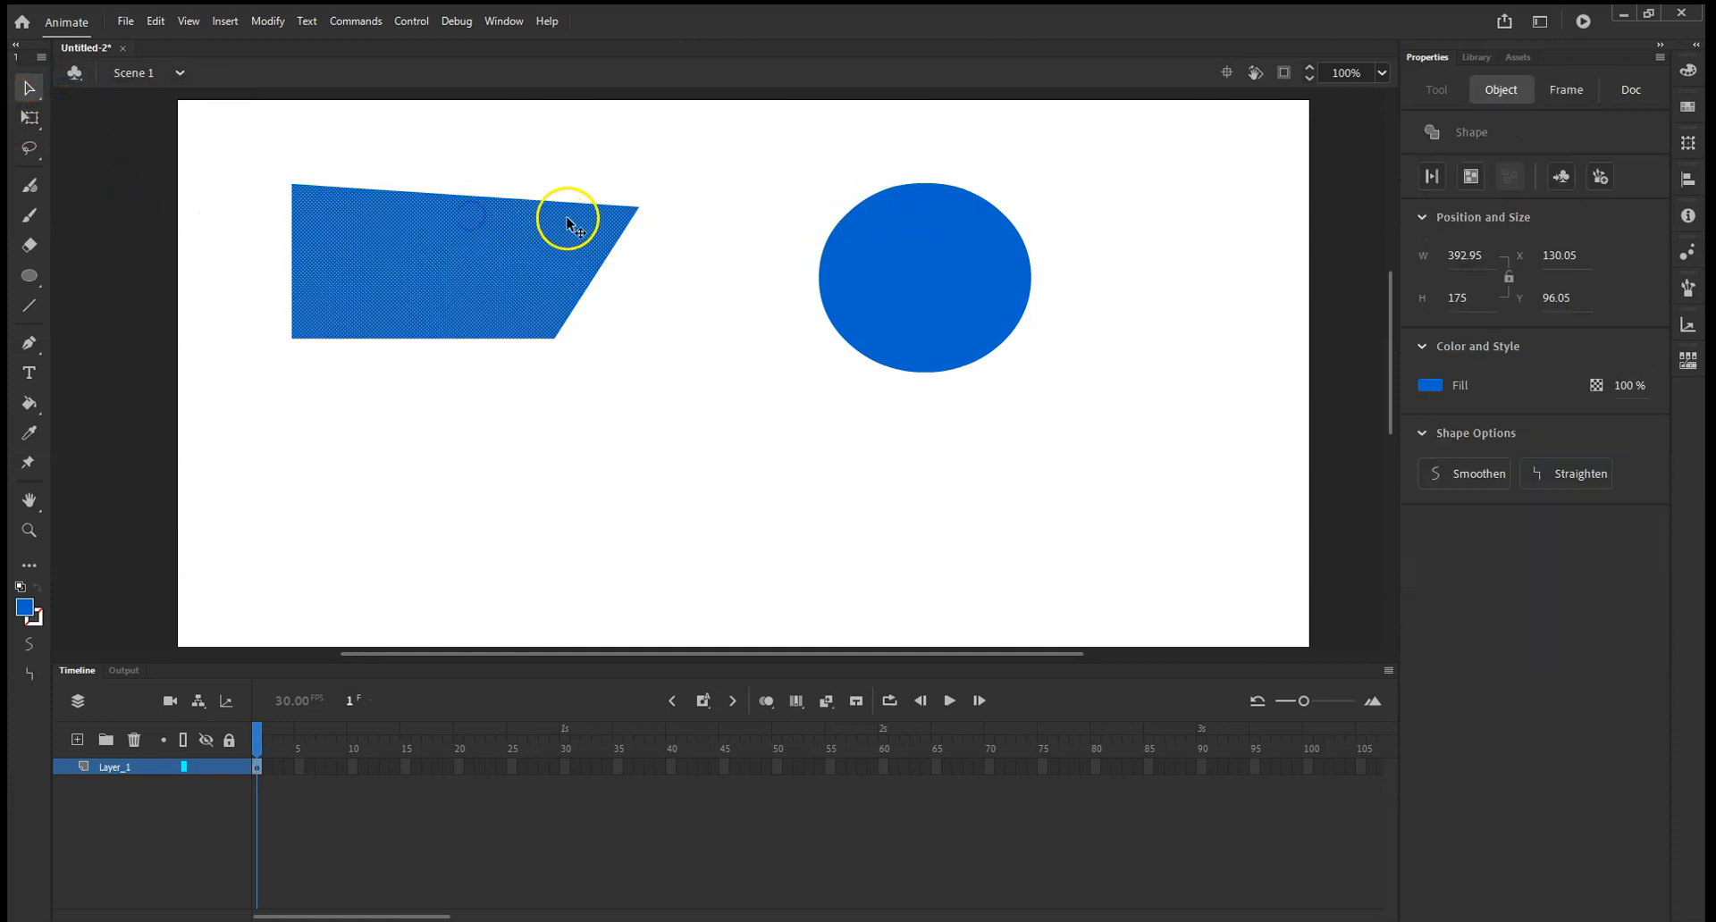
drag(630, 217, 632, 230)
click(962, 246)
drag(517, 261, 657, 336)
drag(911, 290, 888, 324)
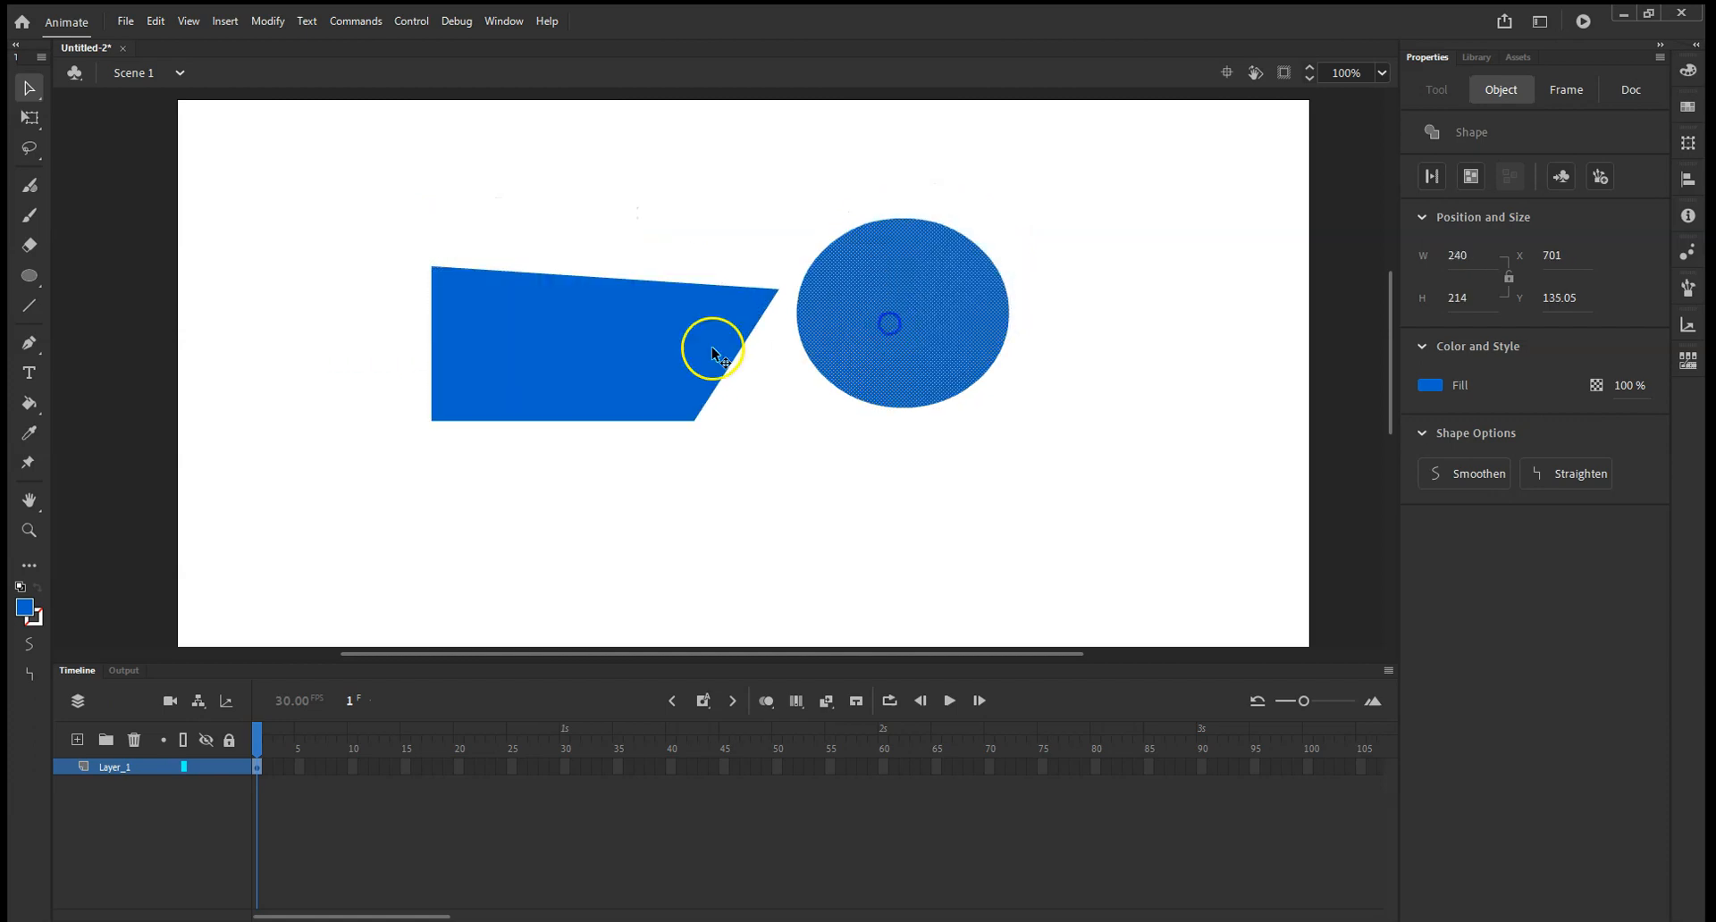
drag(616, 349, 487, 302)
Mirror the blue quadrilateral horizontally with Free Transform so its slanted side faces left, and clear the selection.
click(30, 117)
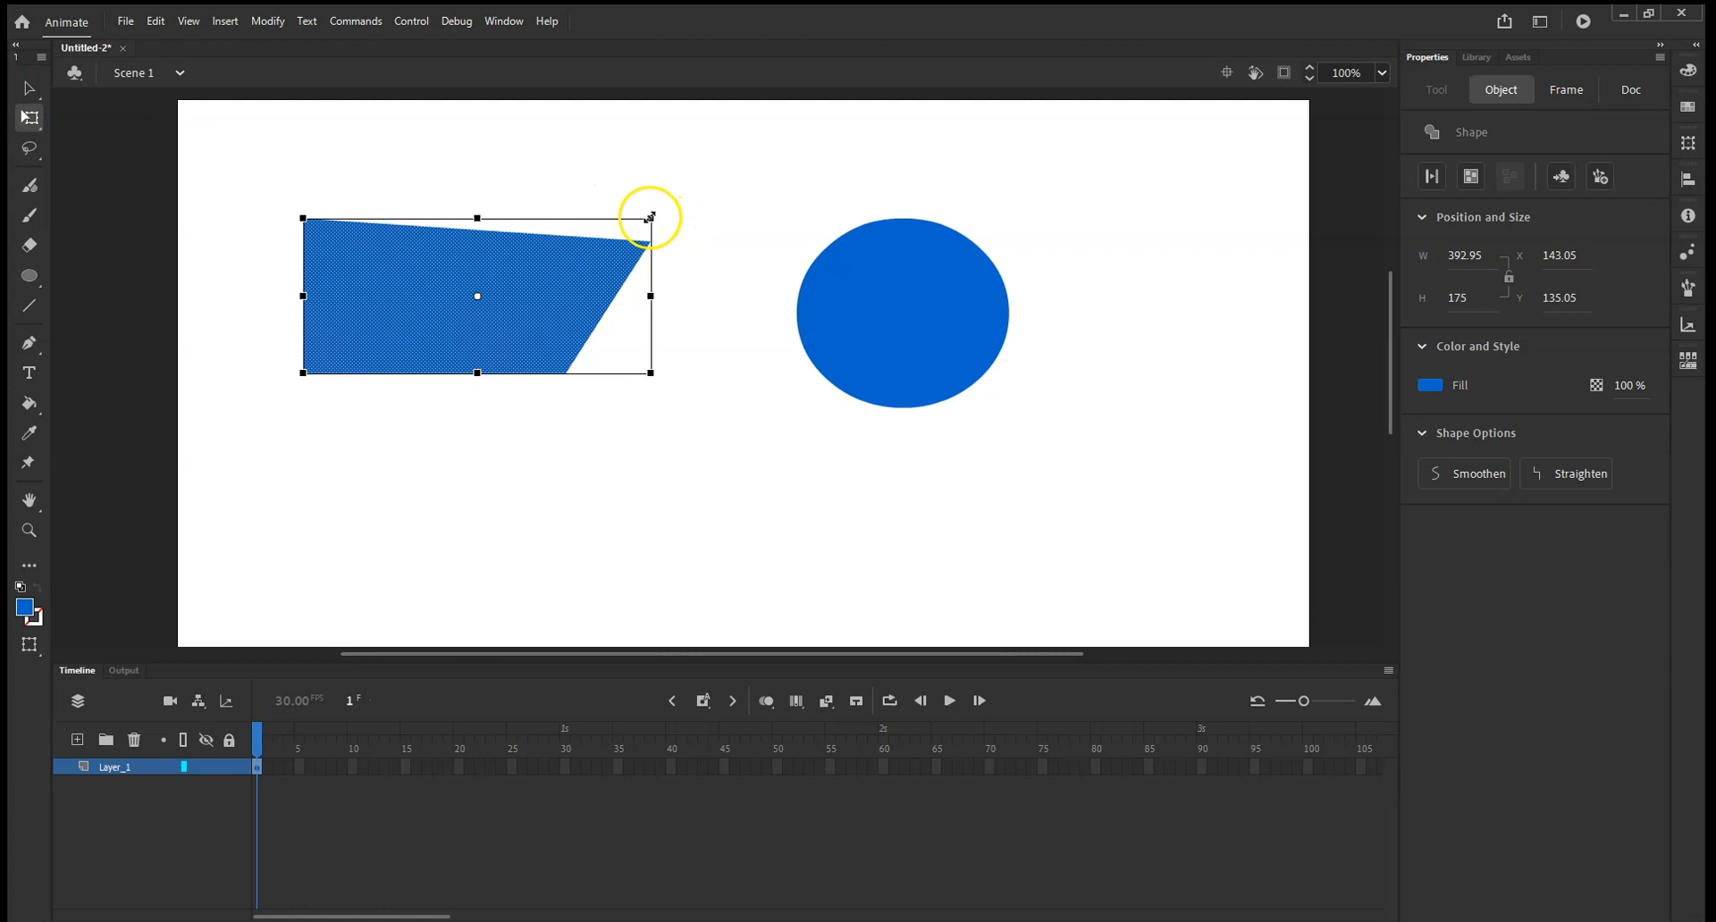
drag(663, 239, 396, 351)
drag(651, 374, 671, 222)
click(854, 288)
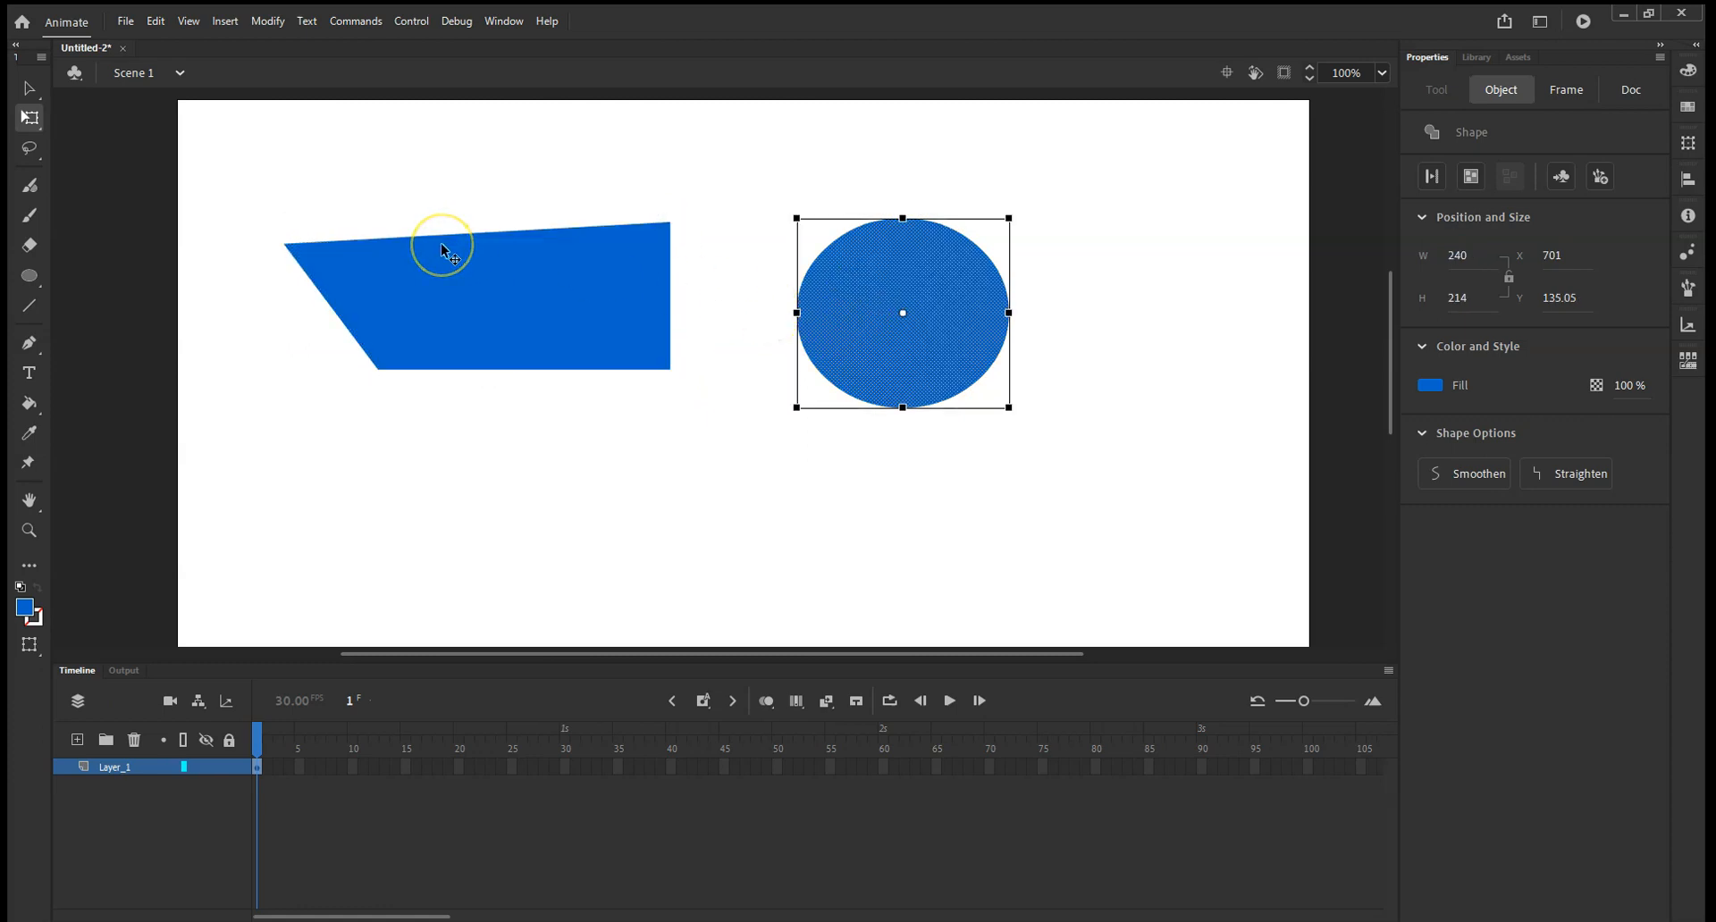
key(Escape)
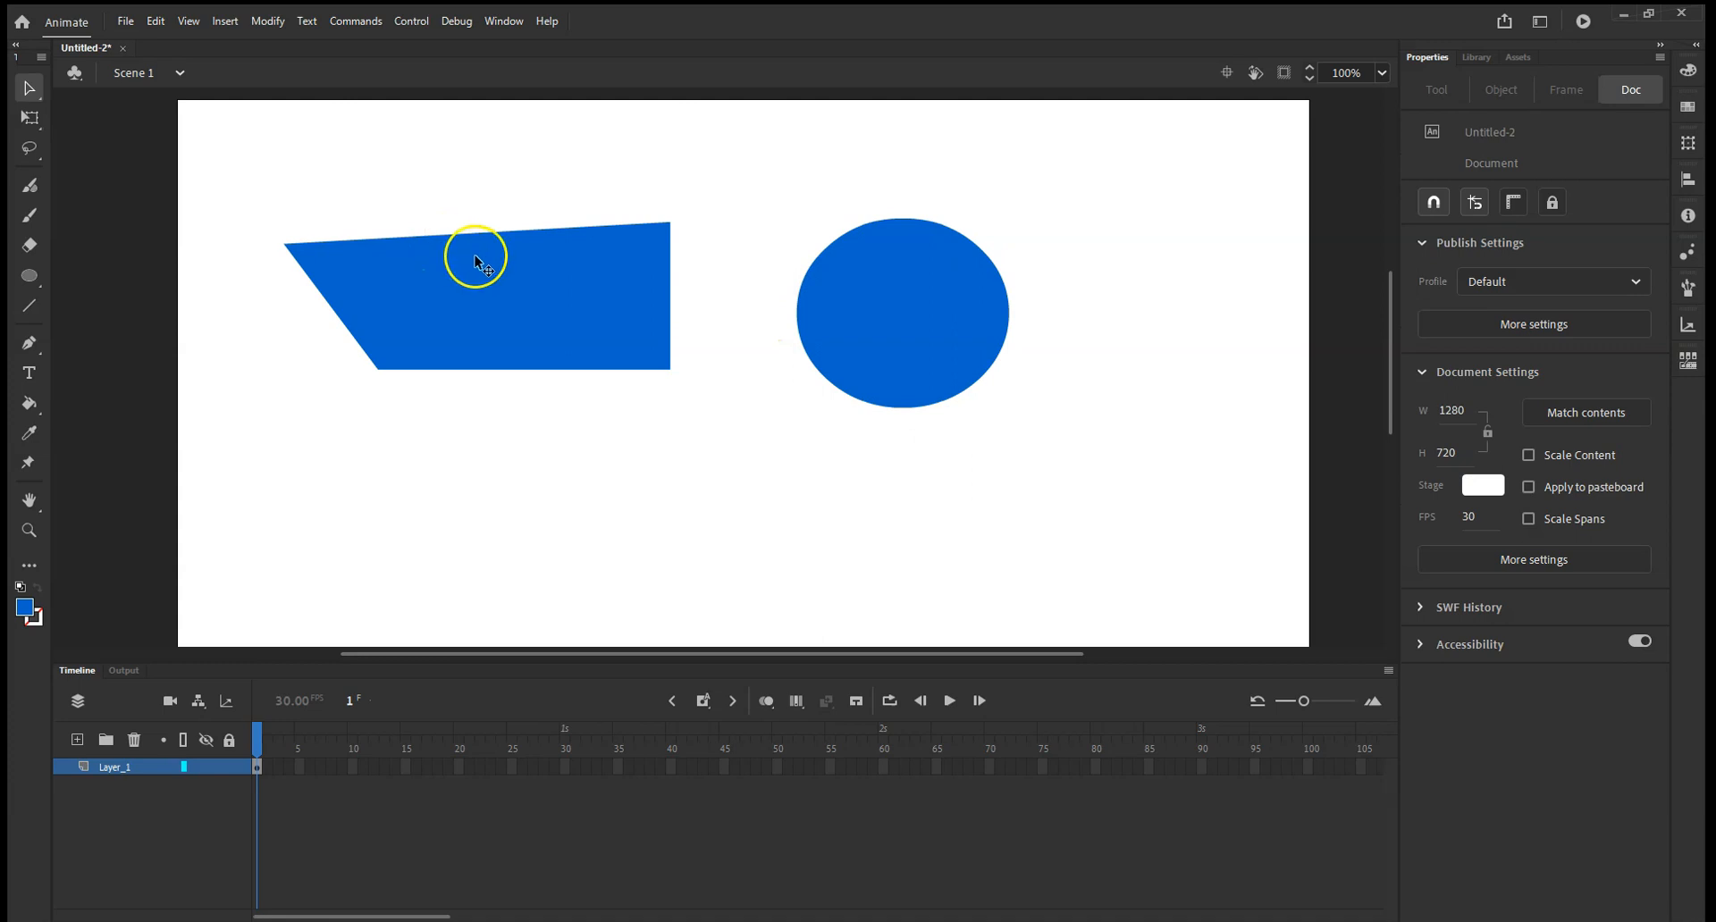
Display the oval's anchor points with the Subselection tool.
click(33, 95)
click(76, 116)
click(882, 311)
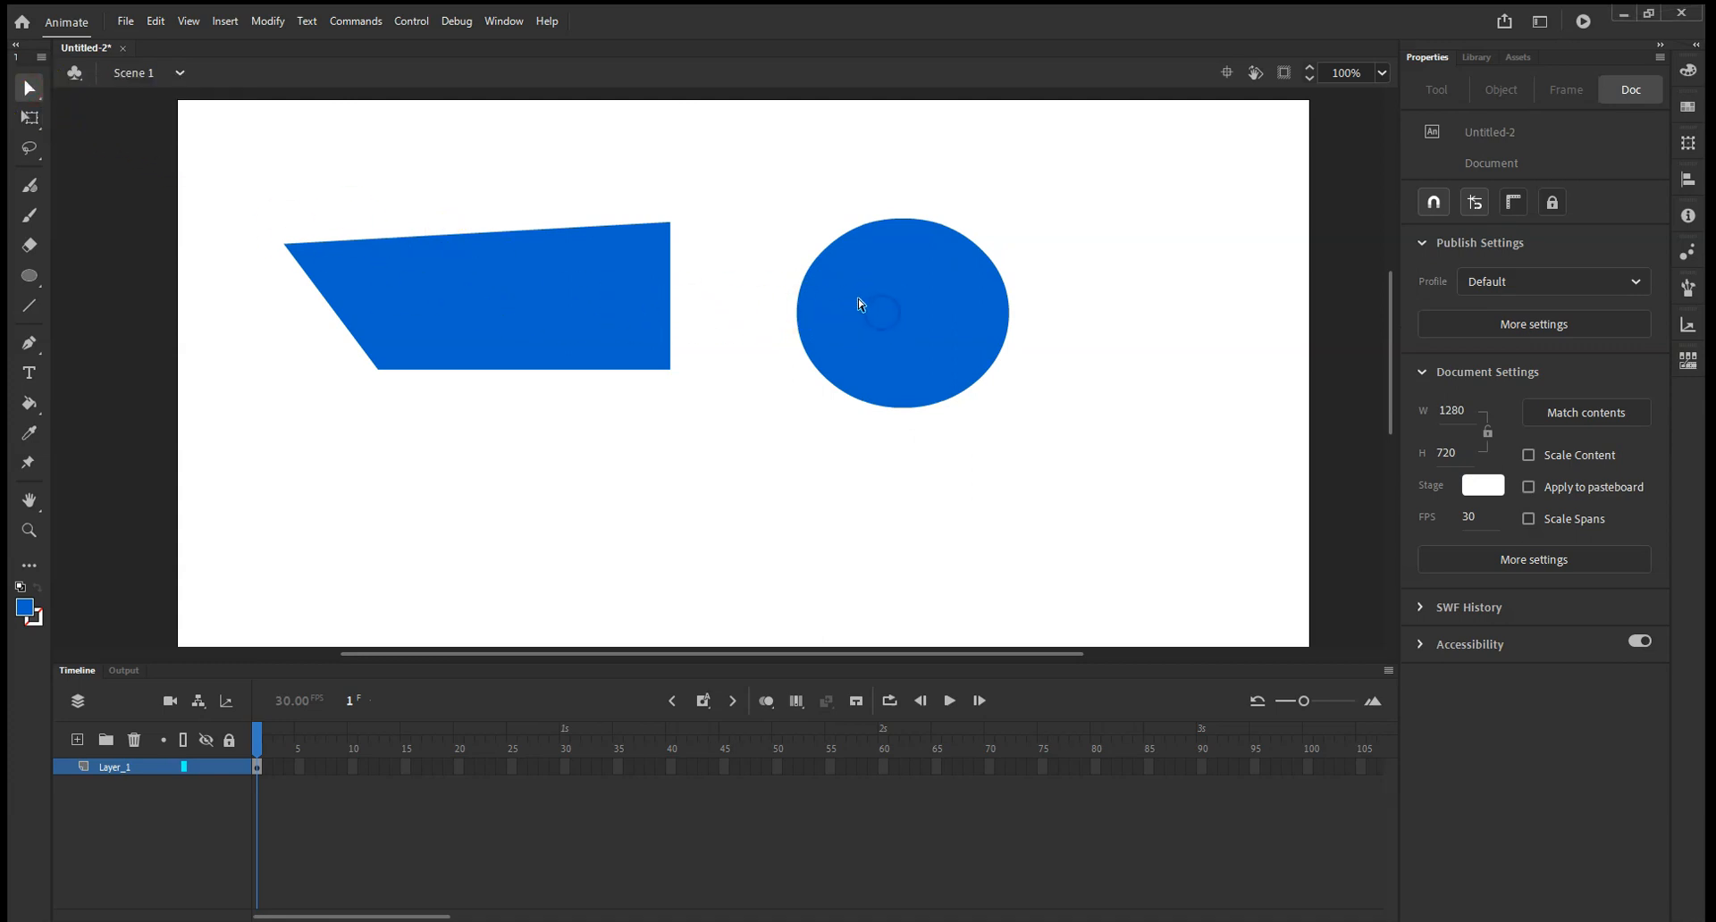
click(913, 296)
drag(765, 205, 985, 418)
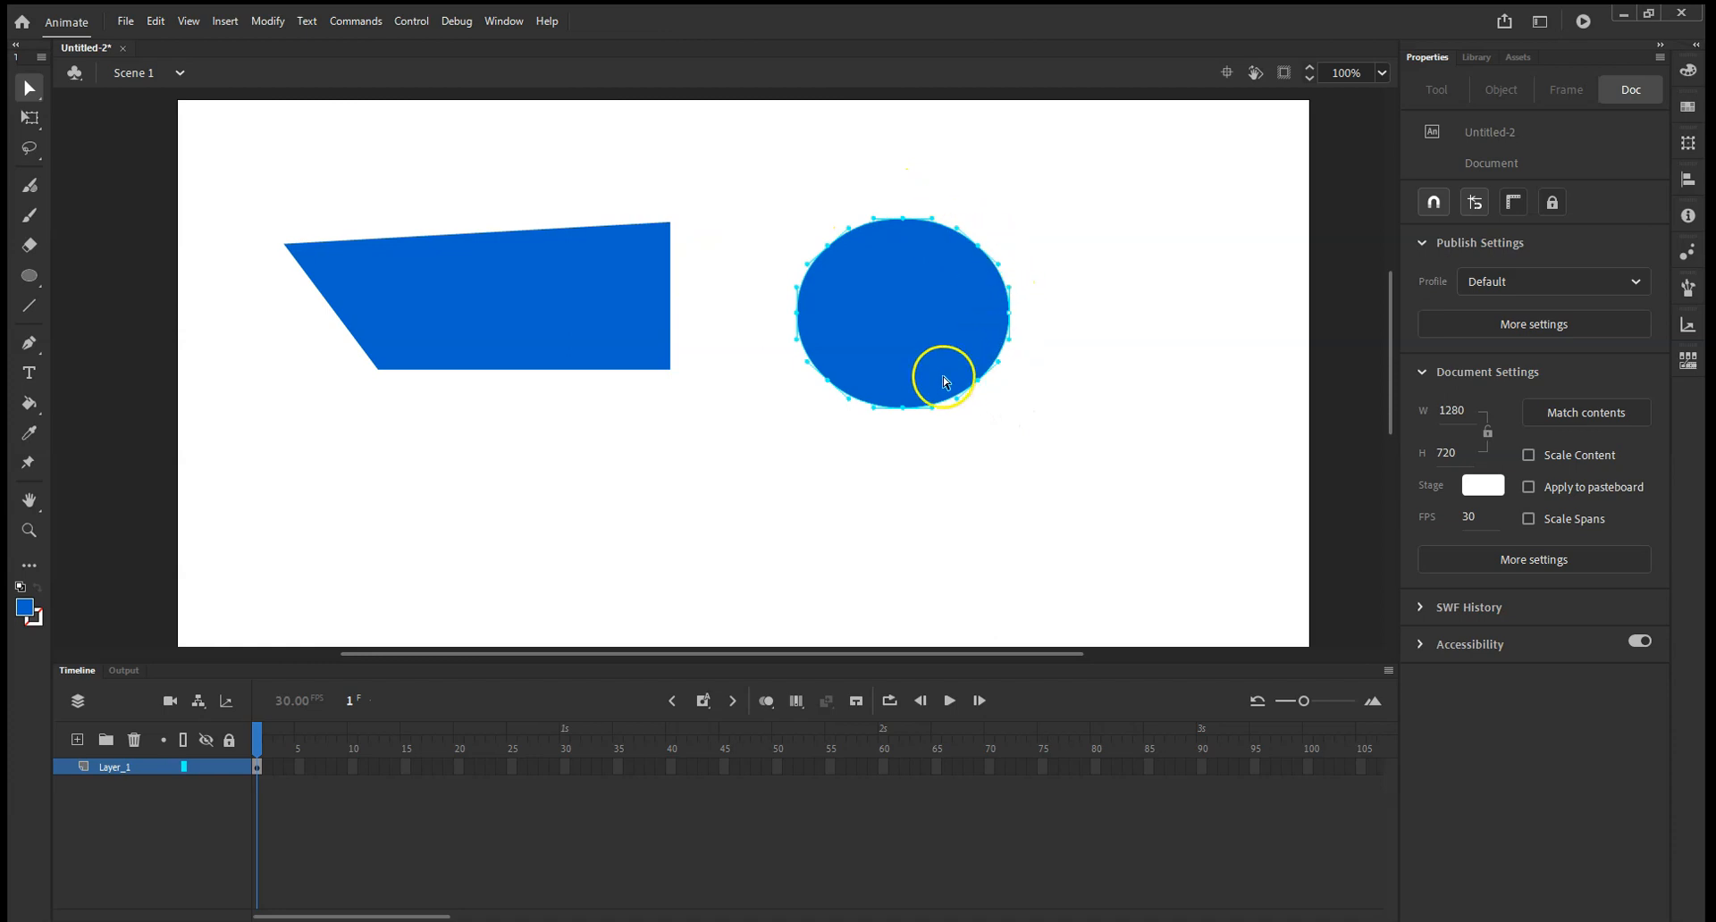
Move the quadrilateral's upper-right anchor point inward and slightly down.
click(760, 300)
click(799, 294)
click(670, 288)
click(668, 224)
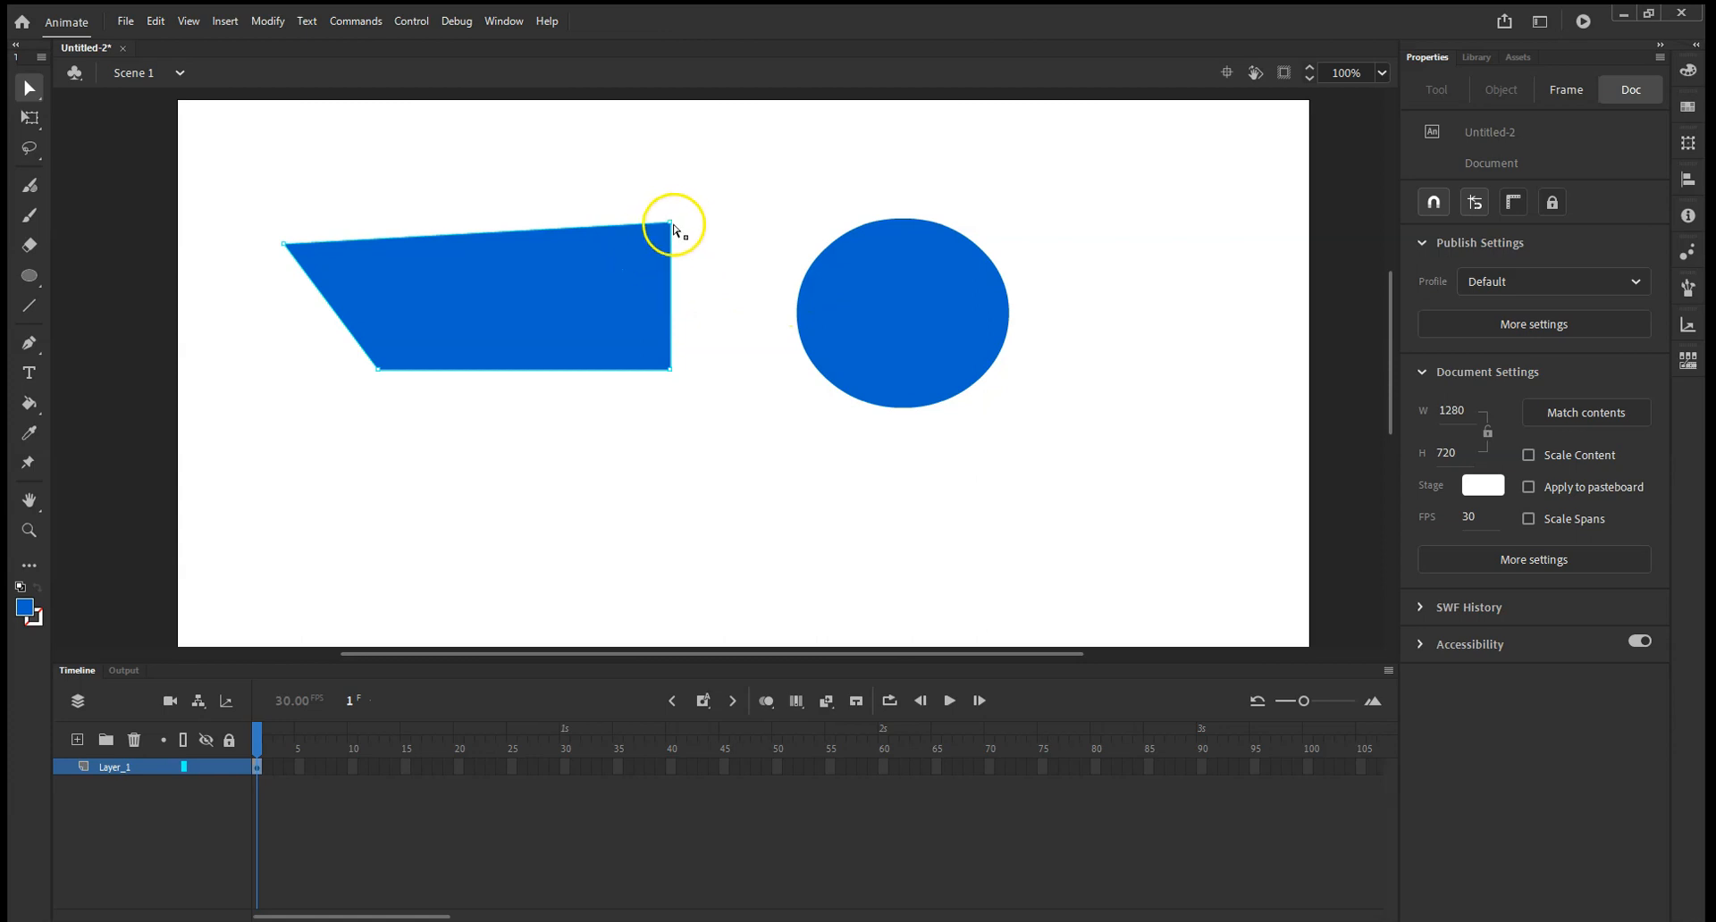
drag(672, 223, 634, 252)
Reshape the oval into a leaf by pulling its upper-left and lower-right anchor points outward and sharpening the upper-left tip.
drag(736, 183, 1055, 412)
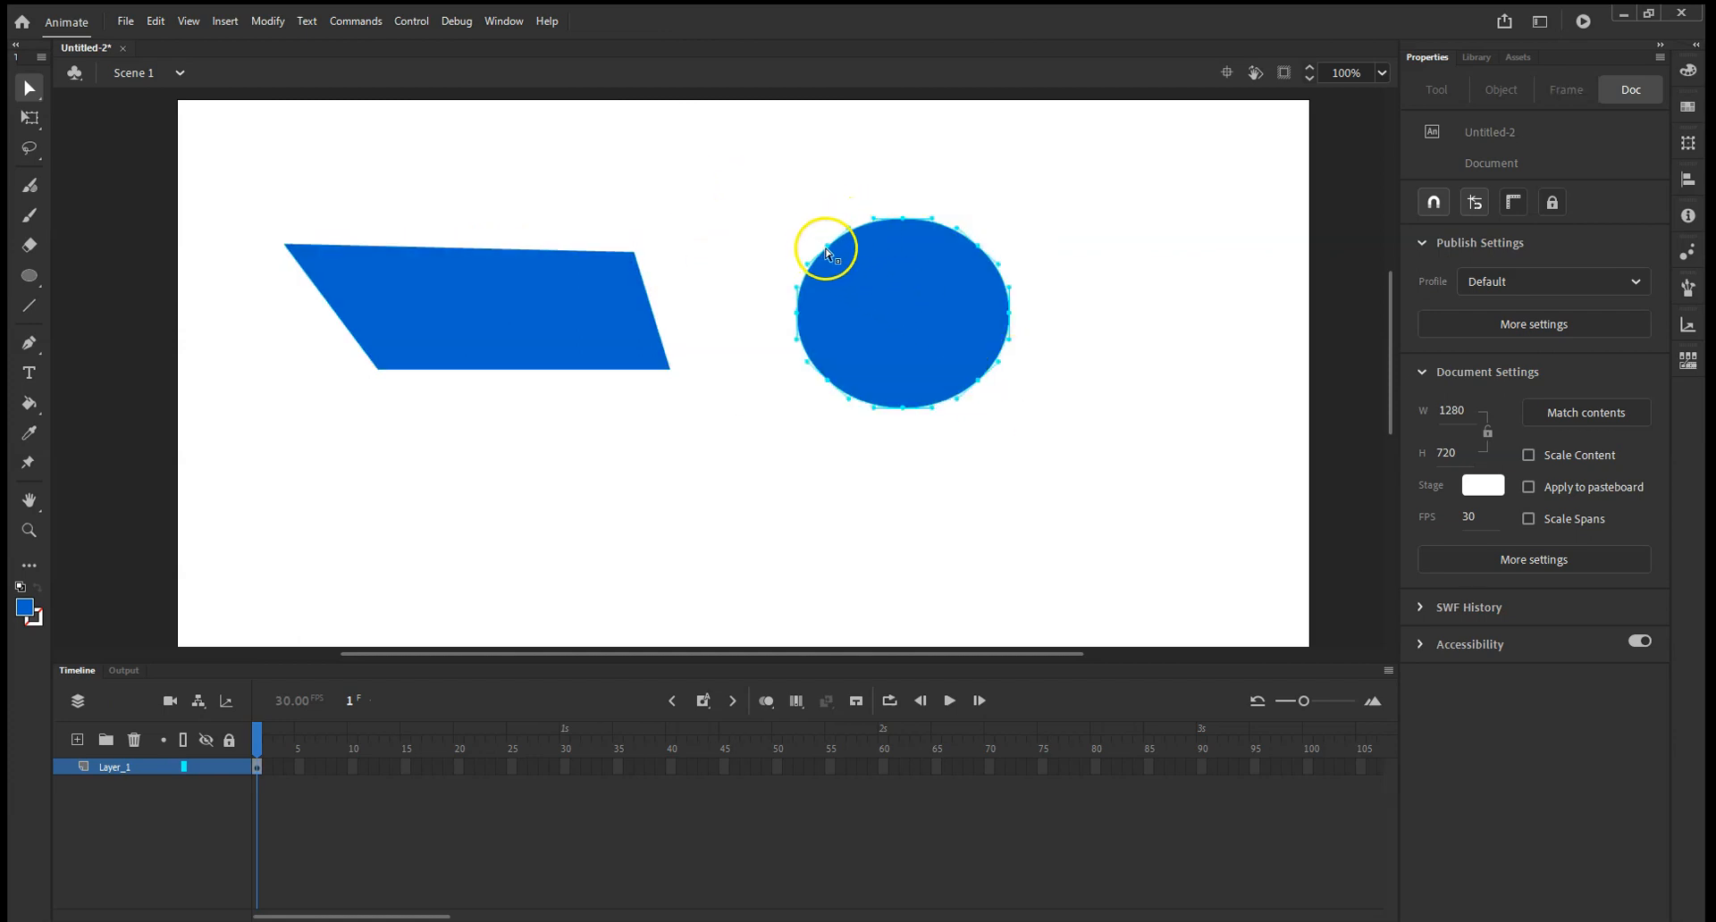
mouse_move(826, 242)
mouse_down()
mouse_move(812, 237)
mouse_move(827, 250)
mouse_up()
click(824, 222)
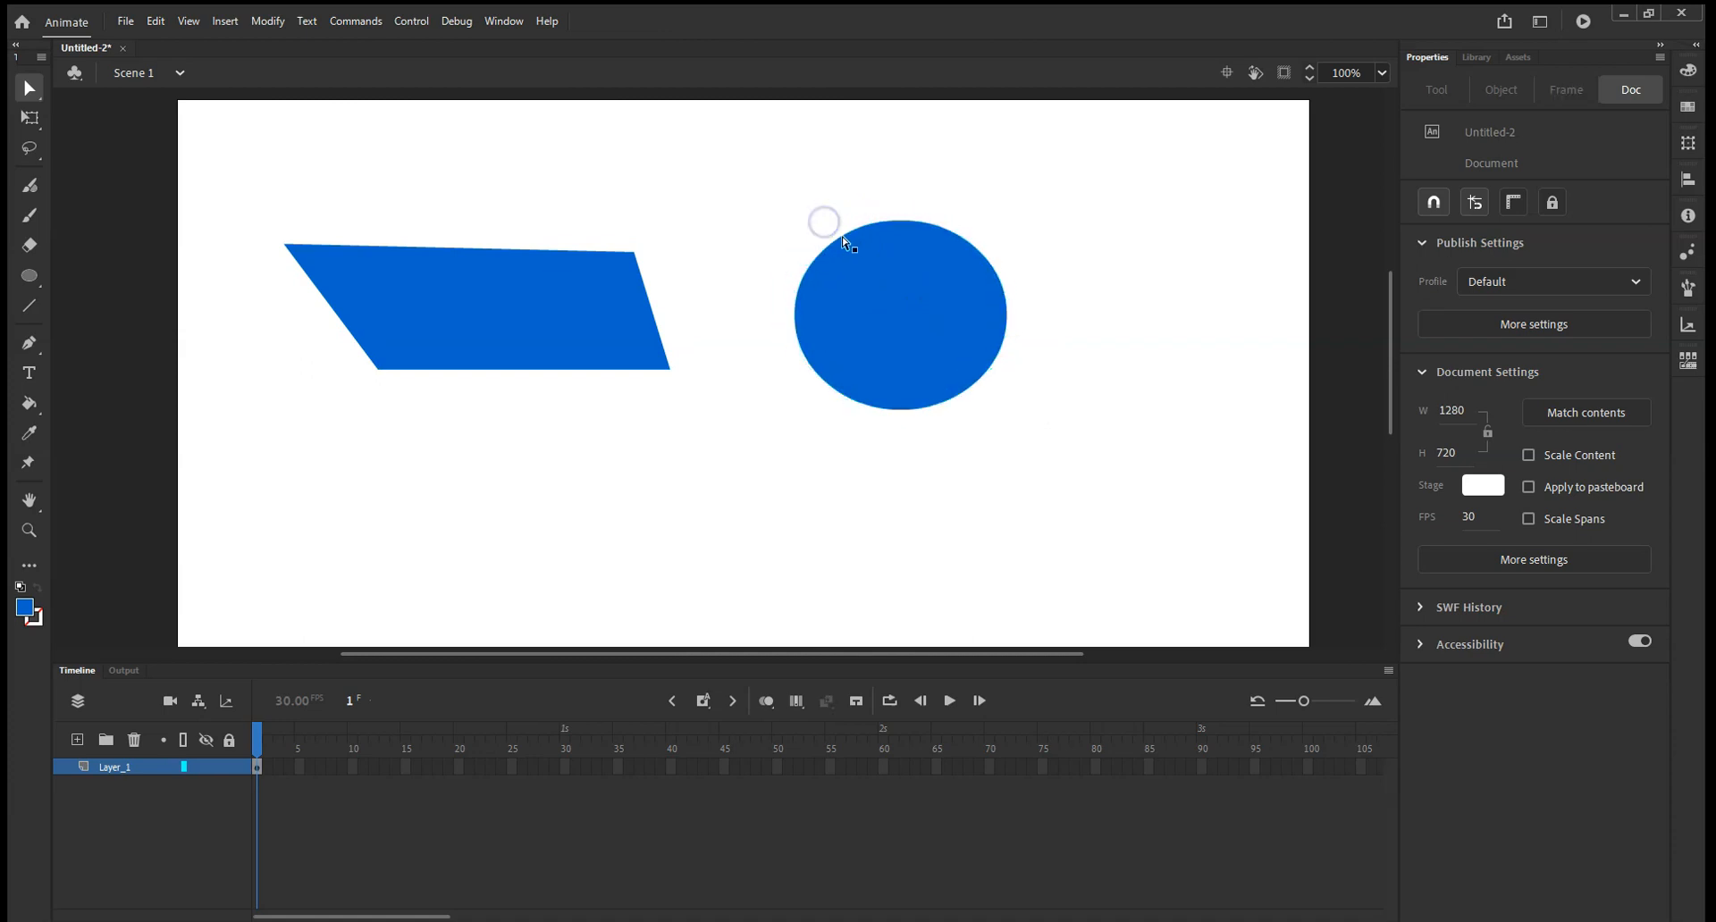
drag(800, 231, 756, 188)
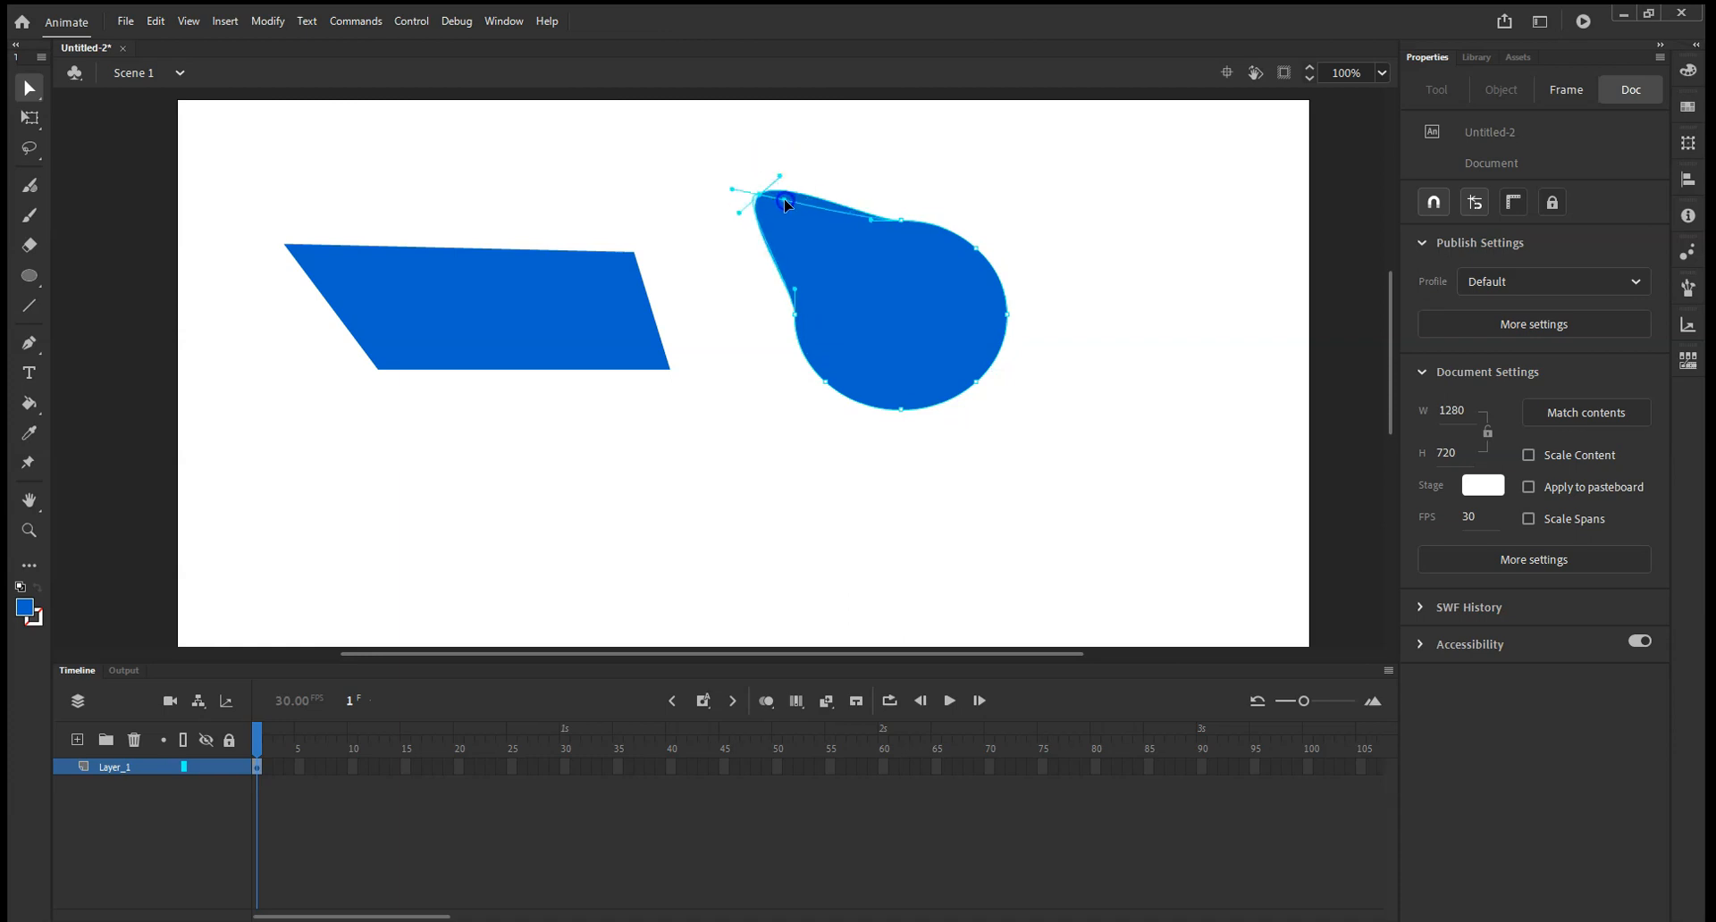
drag(785, 205, 724, 161)
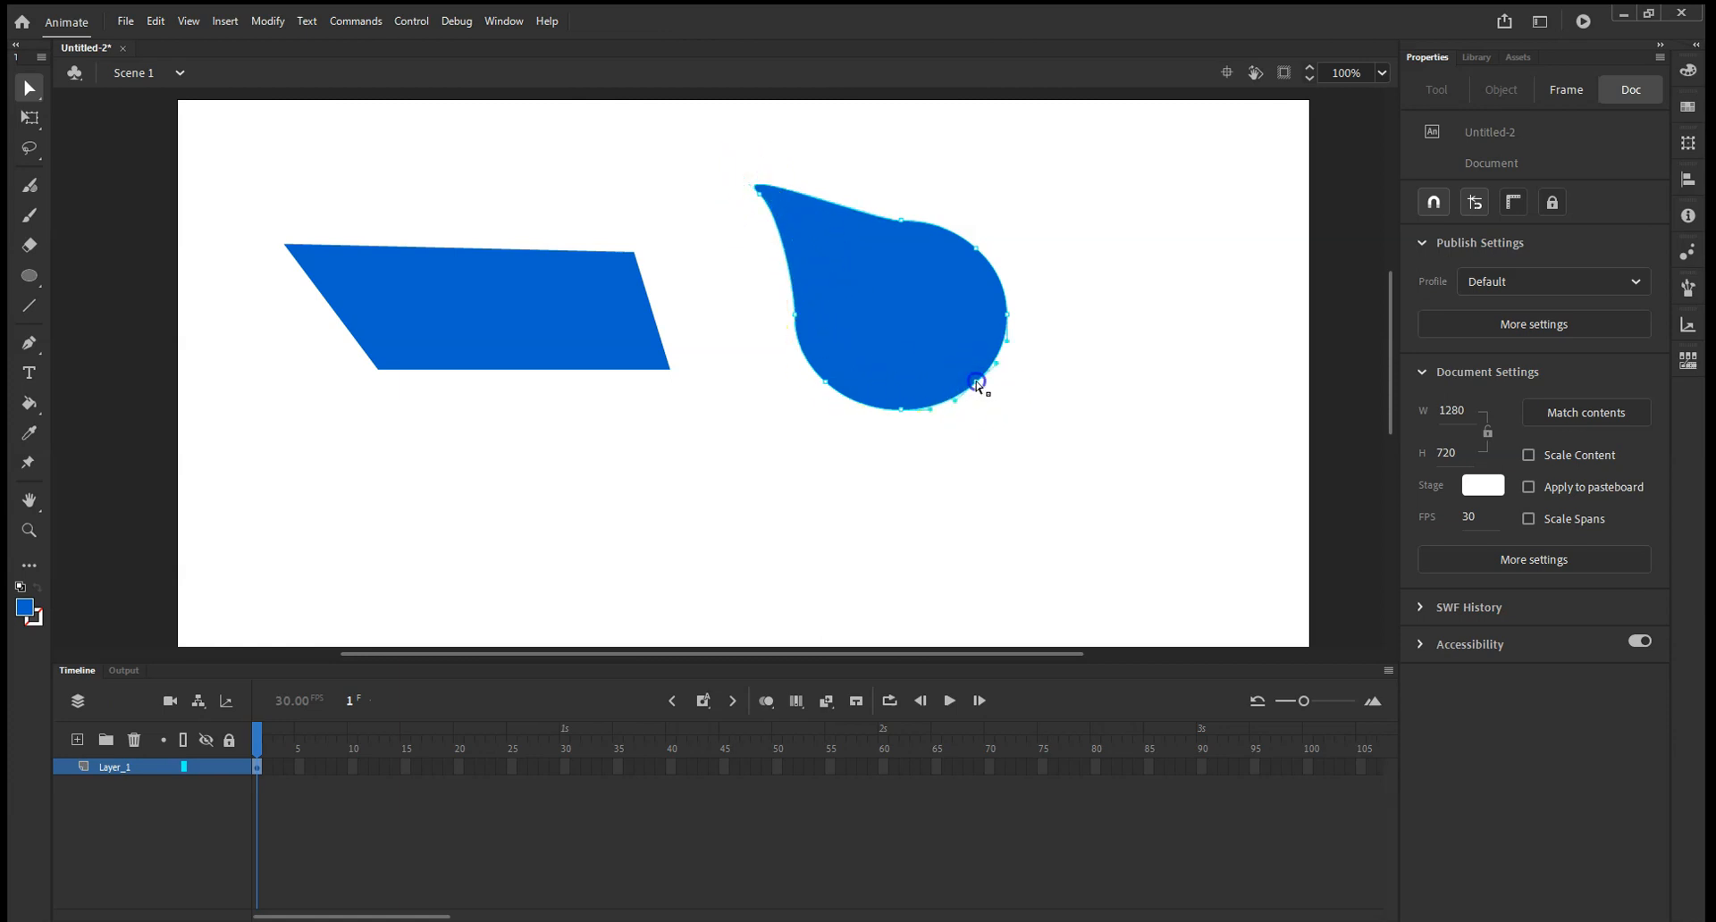
drag(1006, 407, 1006, 407)
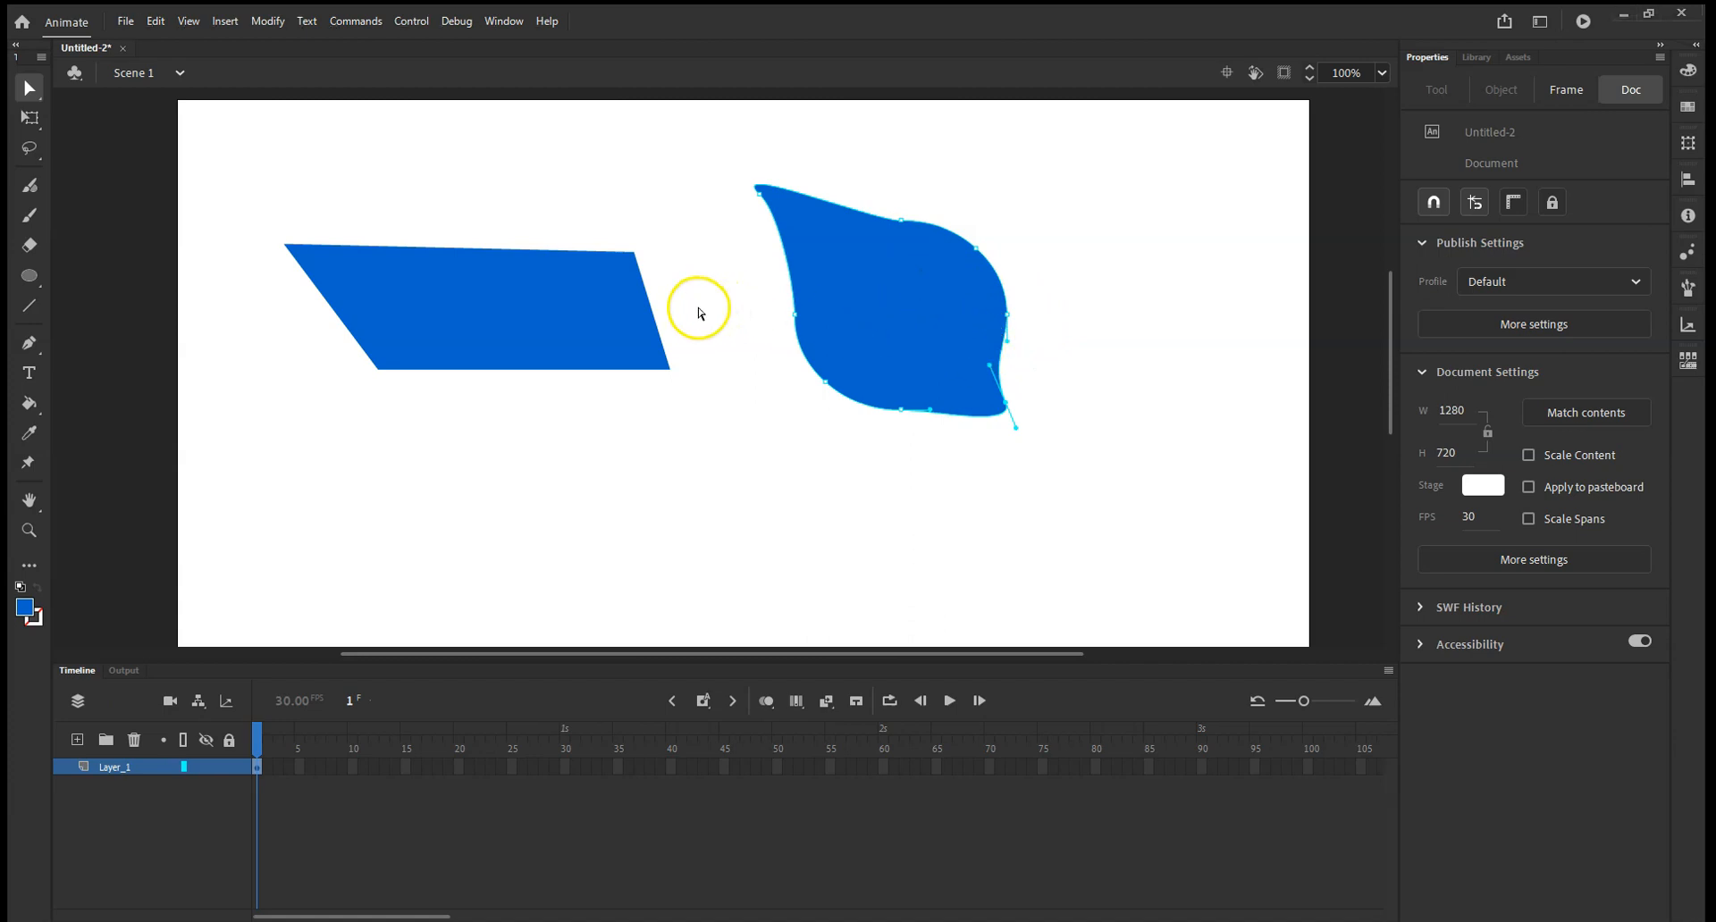
Draw a closed, unfilled outline below the quadrilateral with the Pen tool, using a curved upper-right edge and straight segments elsewhere.
click(29, 344)
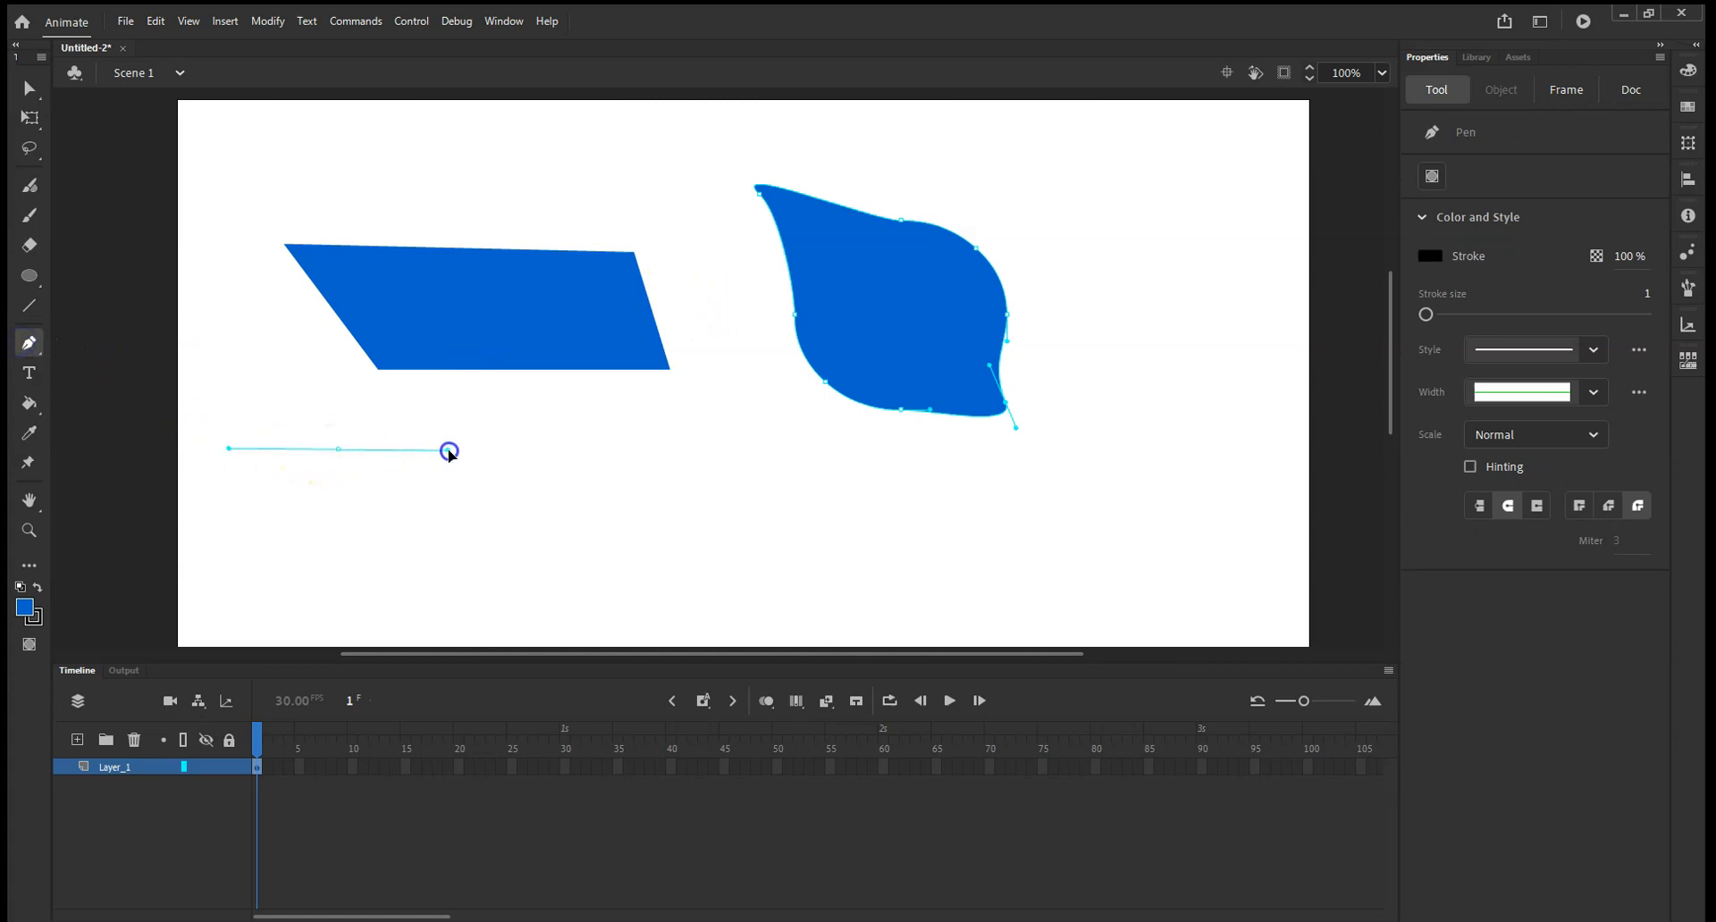
click(468, 498)
click(443, 578)
click(351, 597)
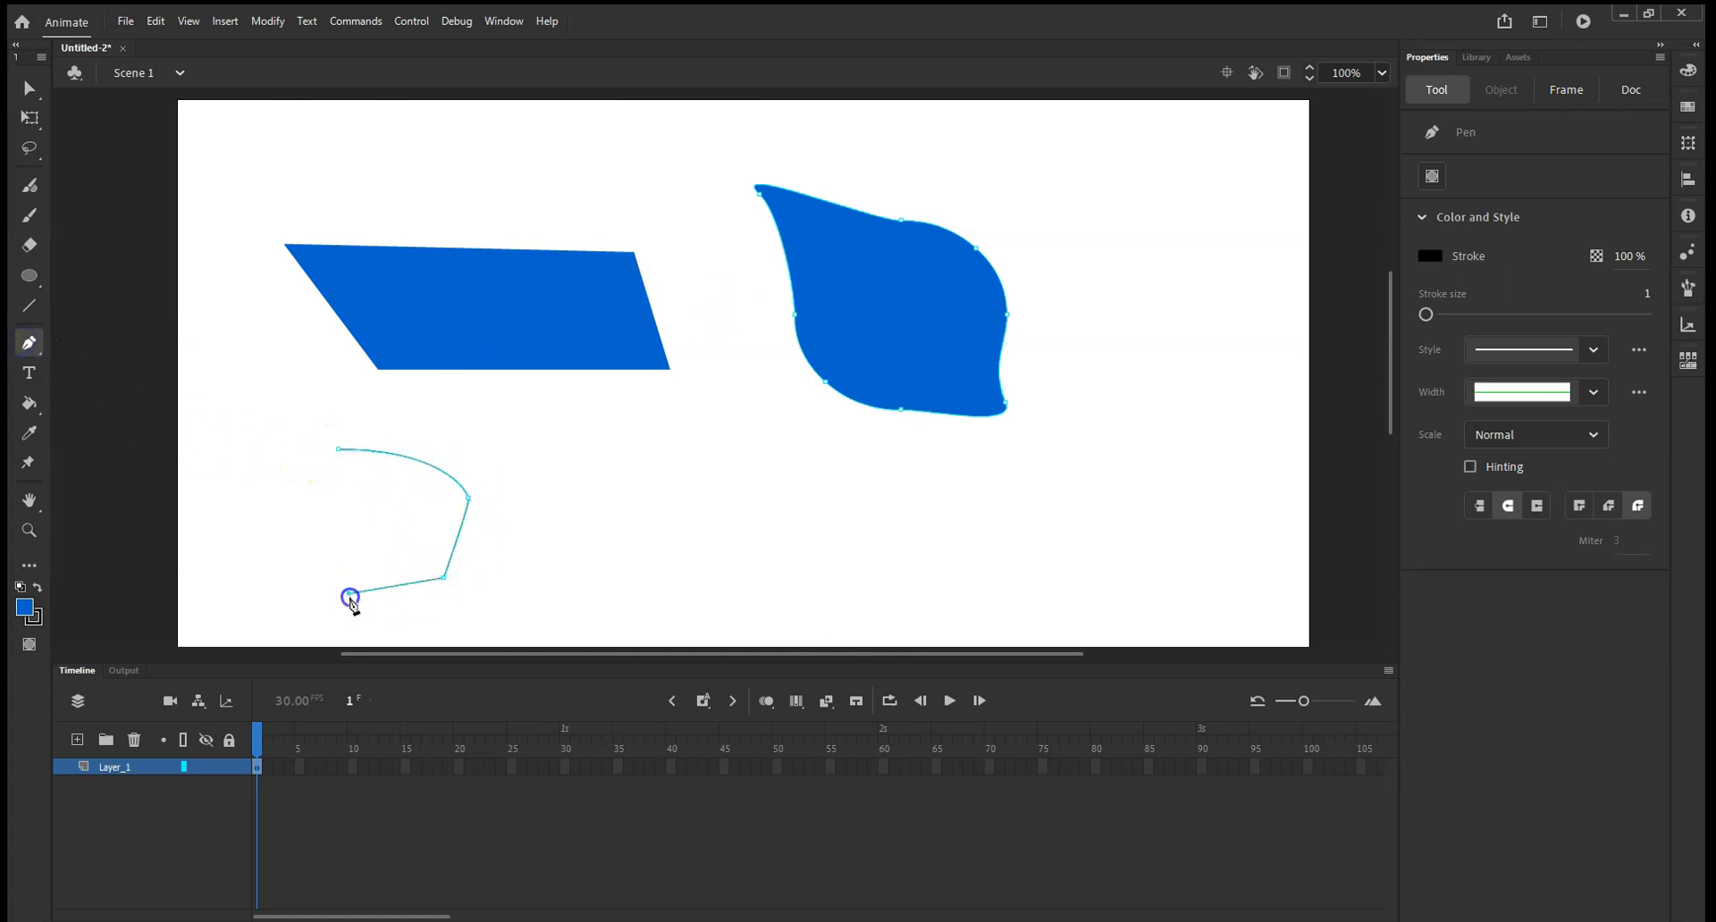
click(267, 456)
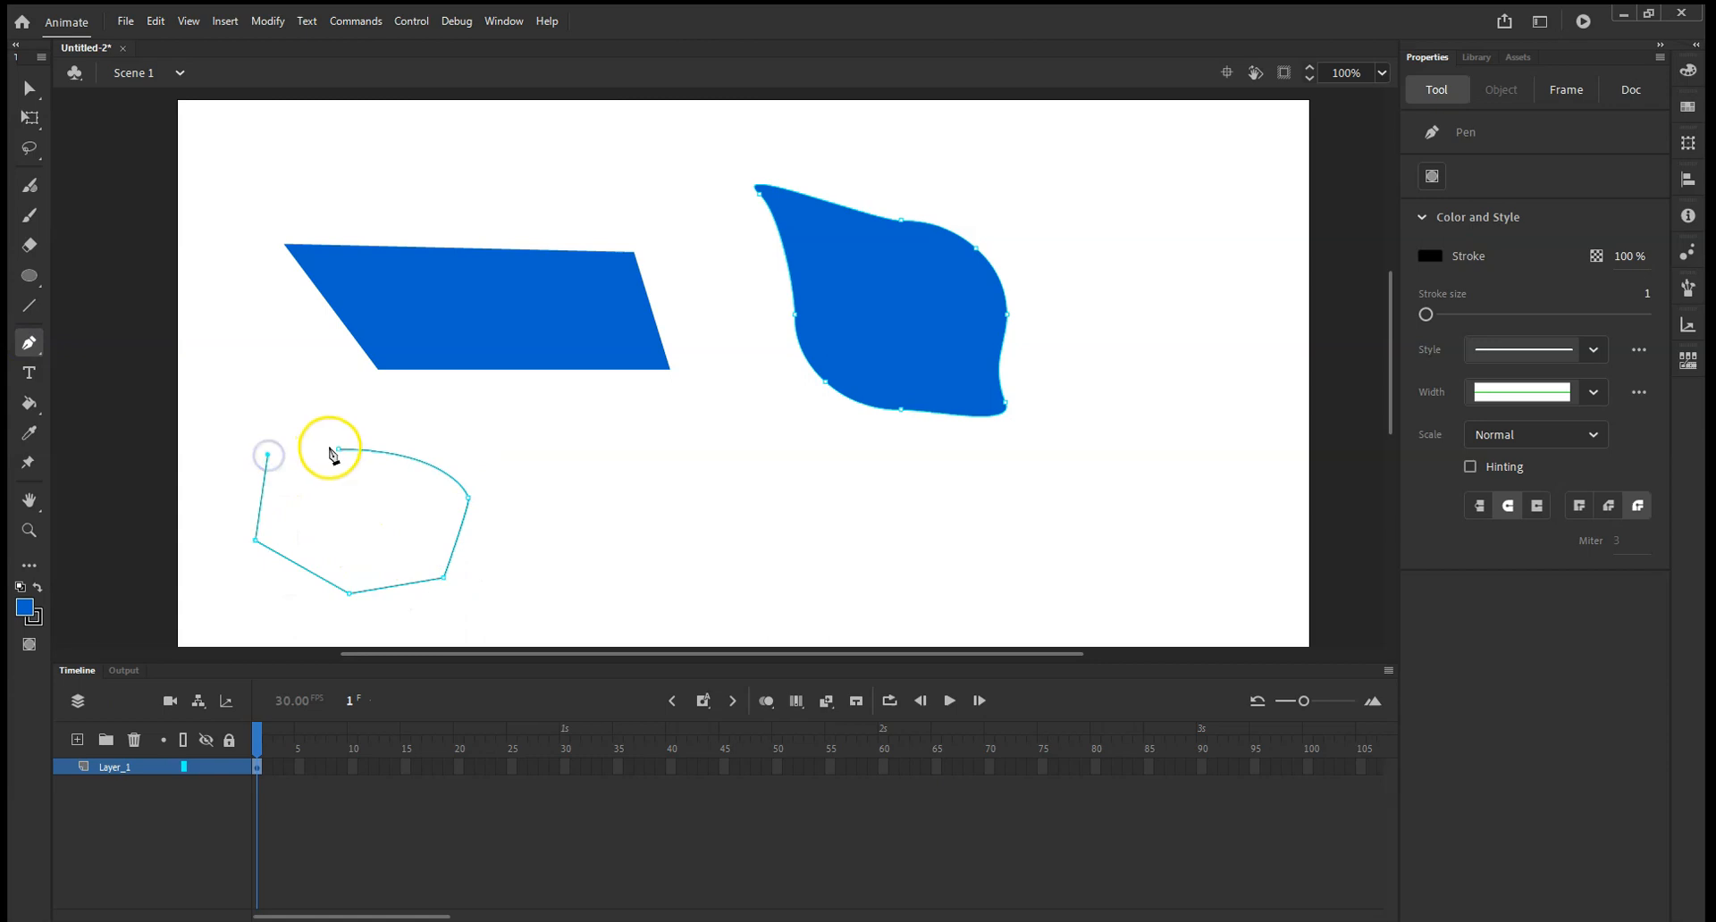
click(284, 400)
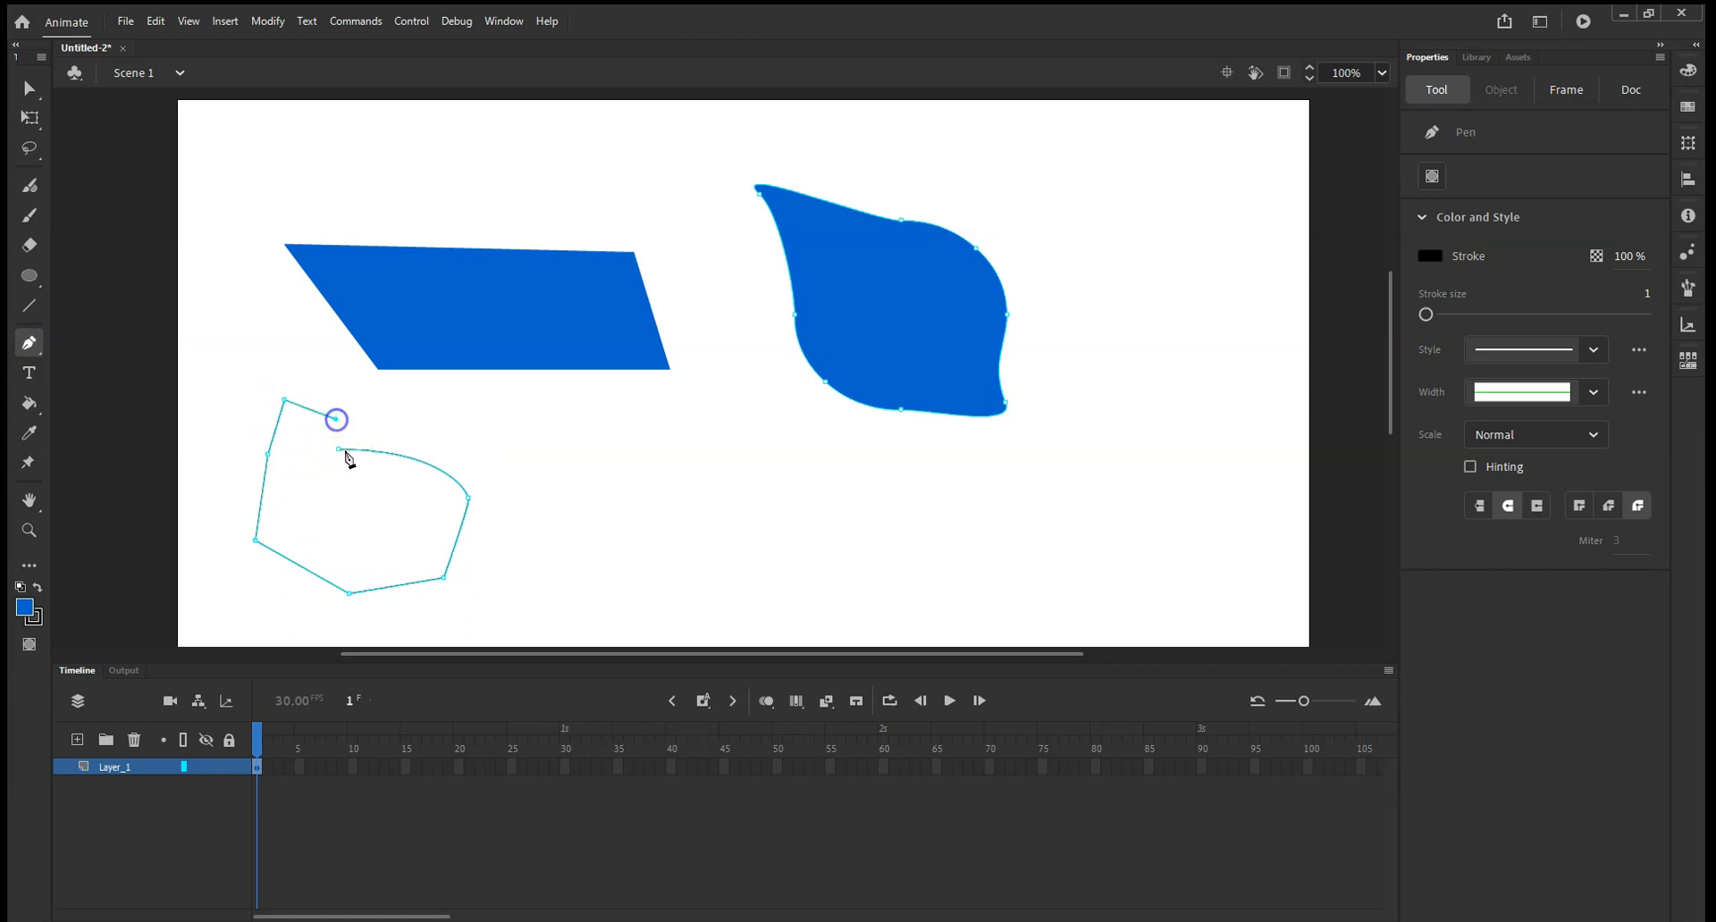
click(339, 451)
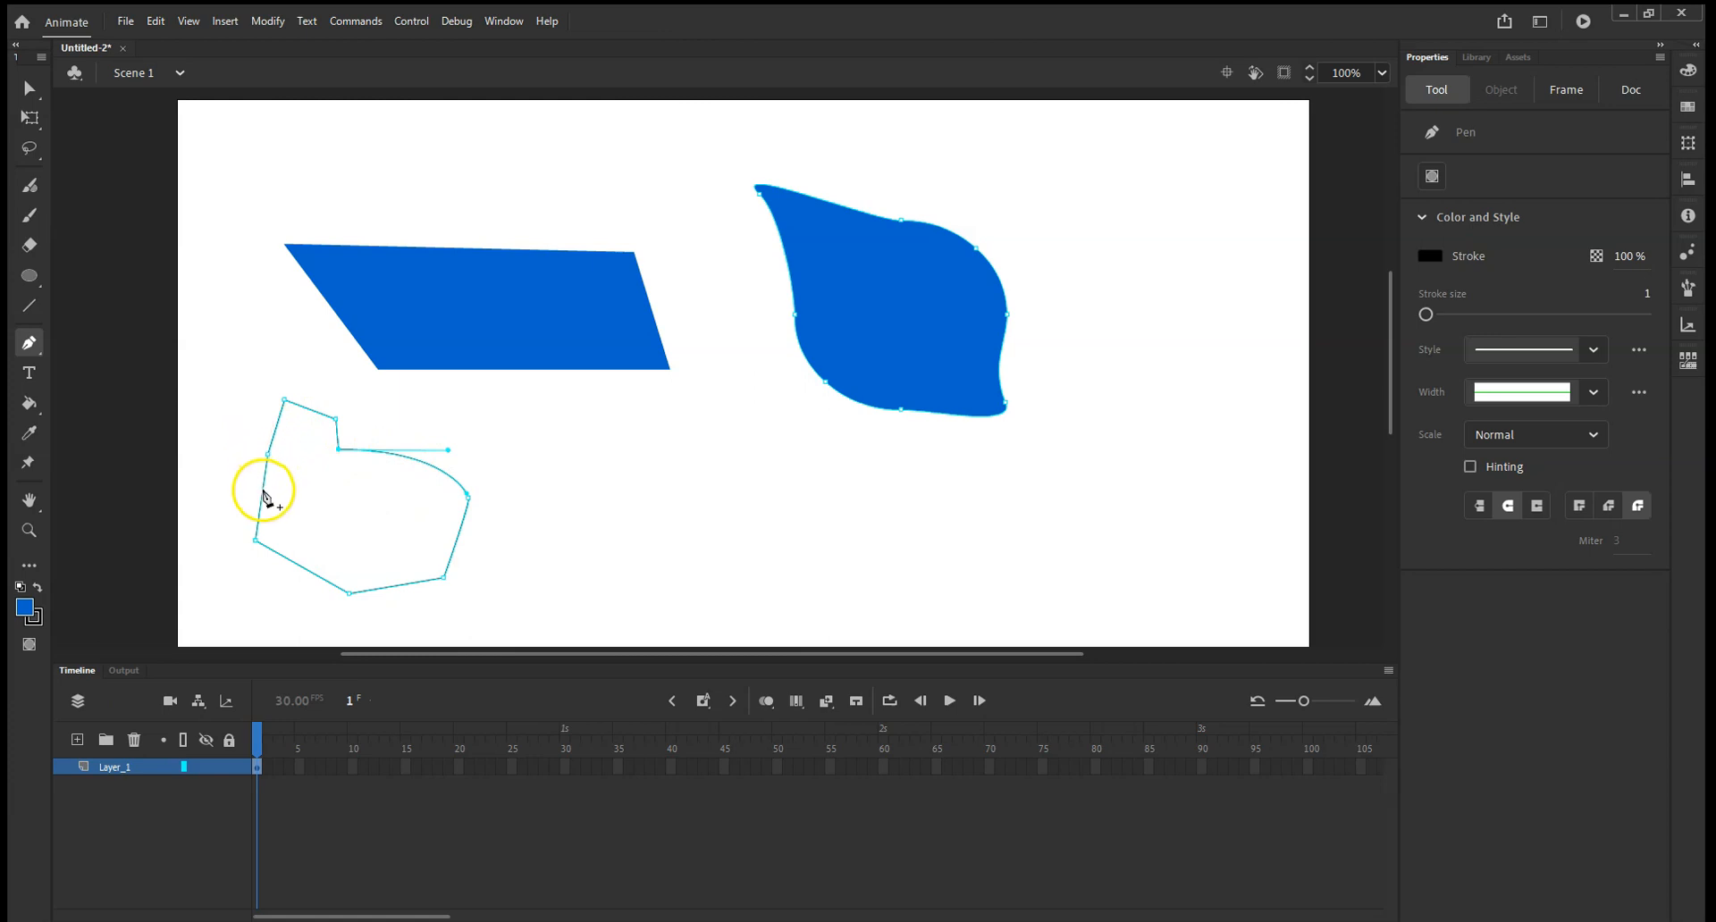
Try adding more Pen segments across the inside of the closed outline.
click(457, 540)
click(262, 489)
click(383, 459)
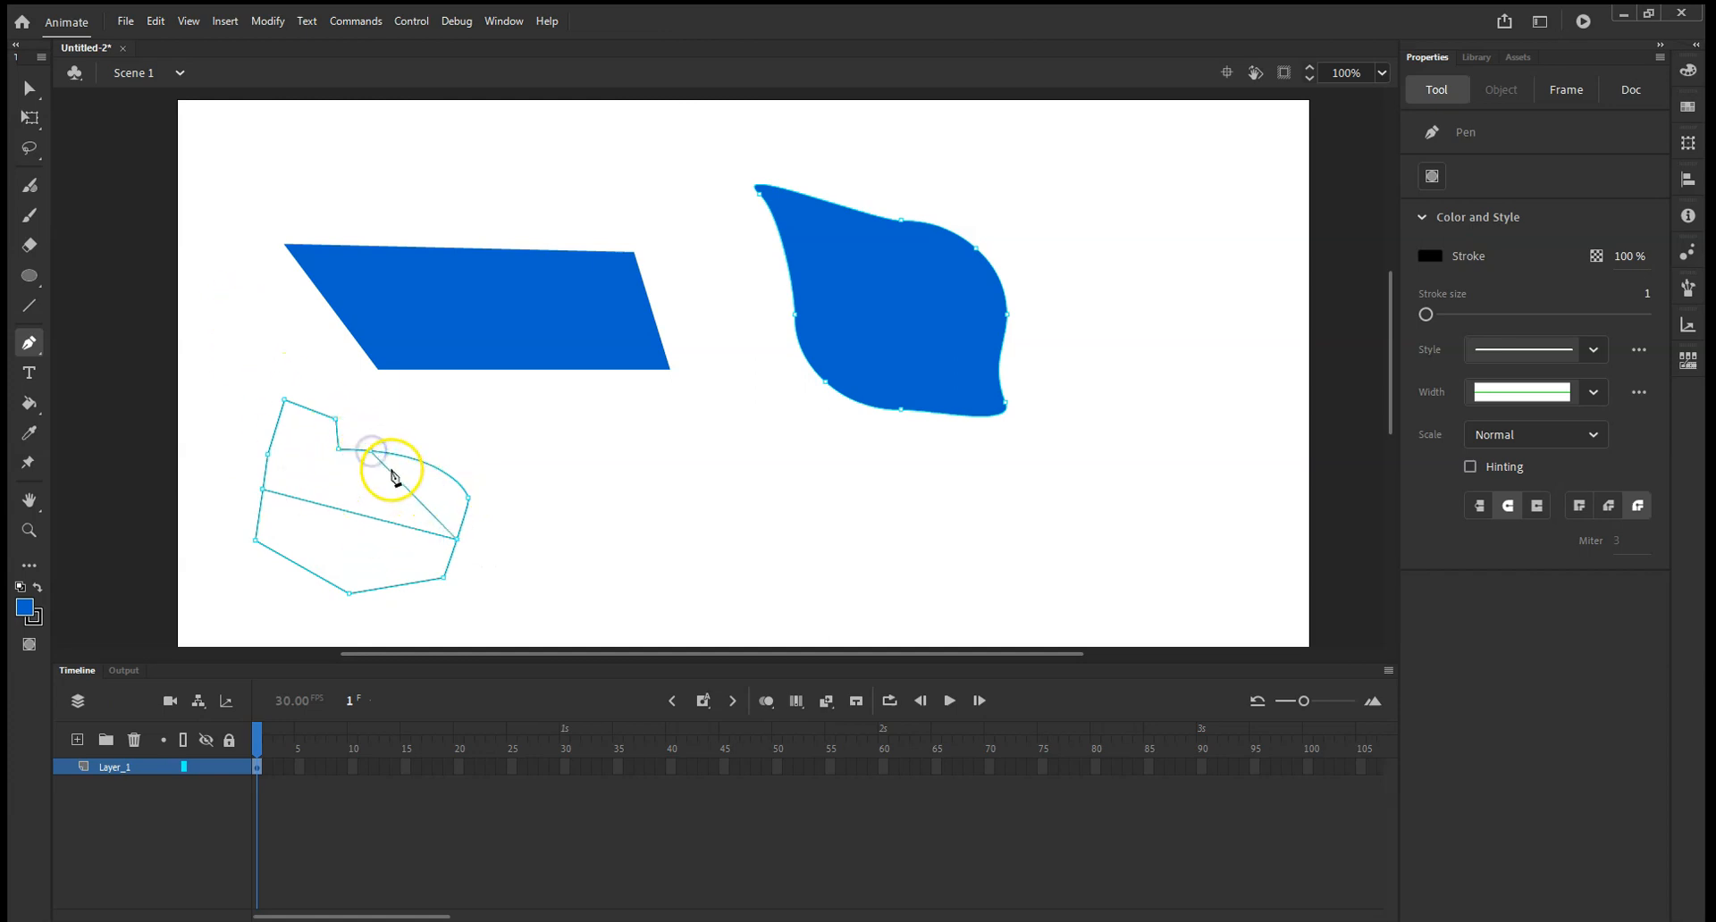
right_click(414, 461)
click(29, 342)
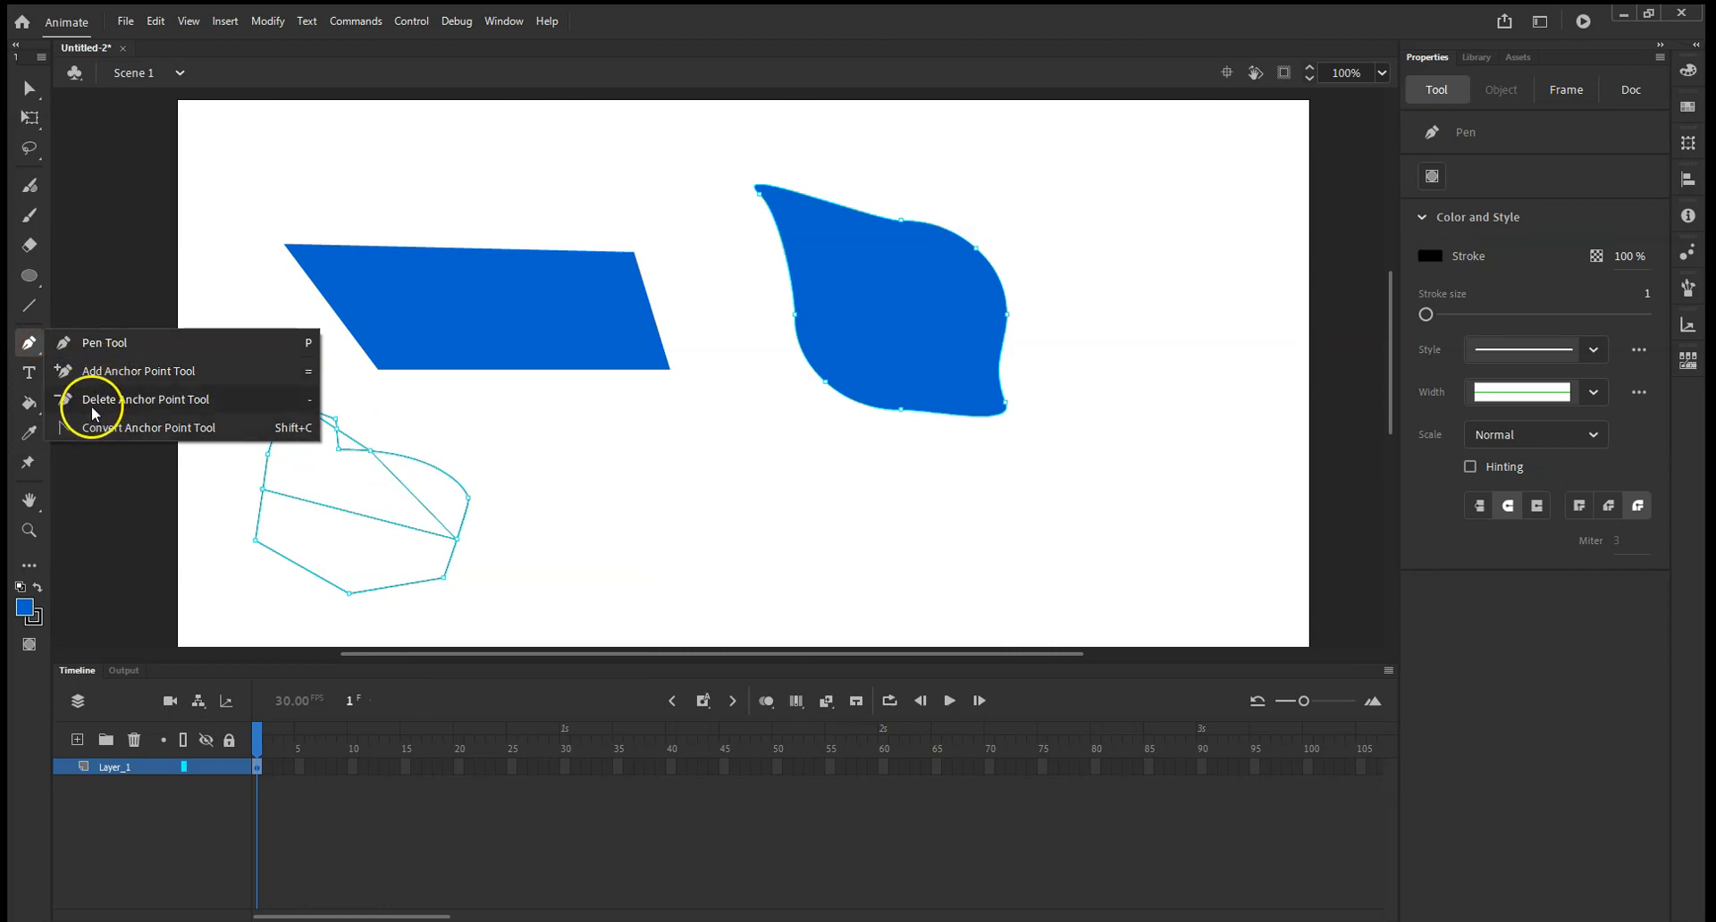
click(134, 257)
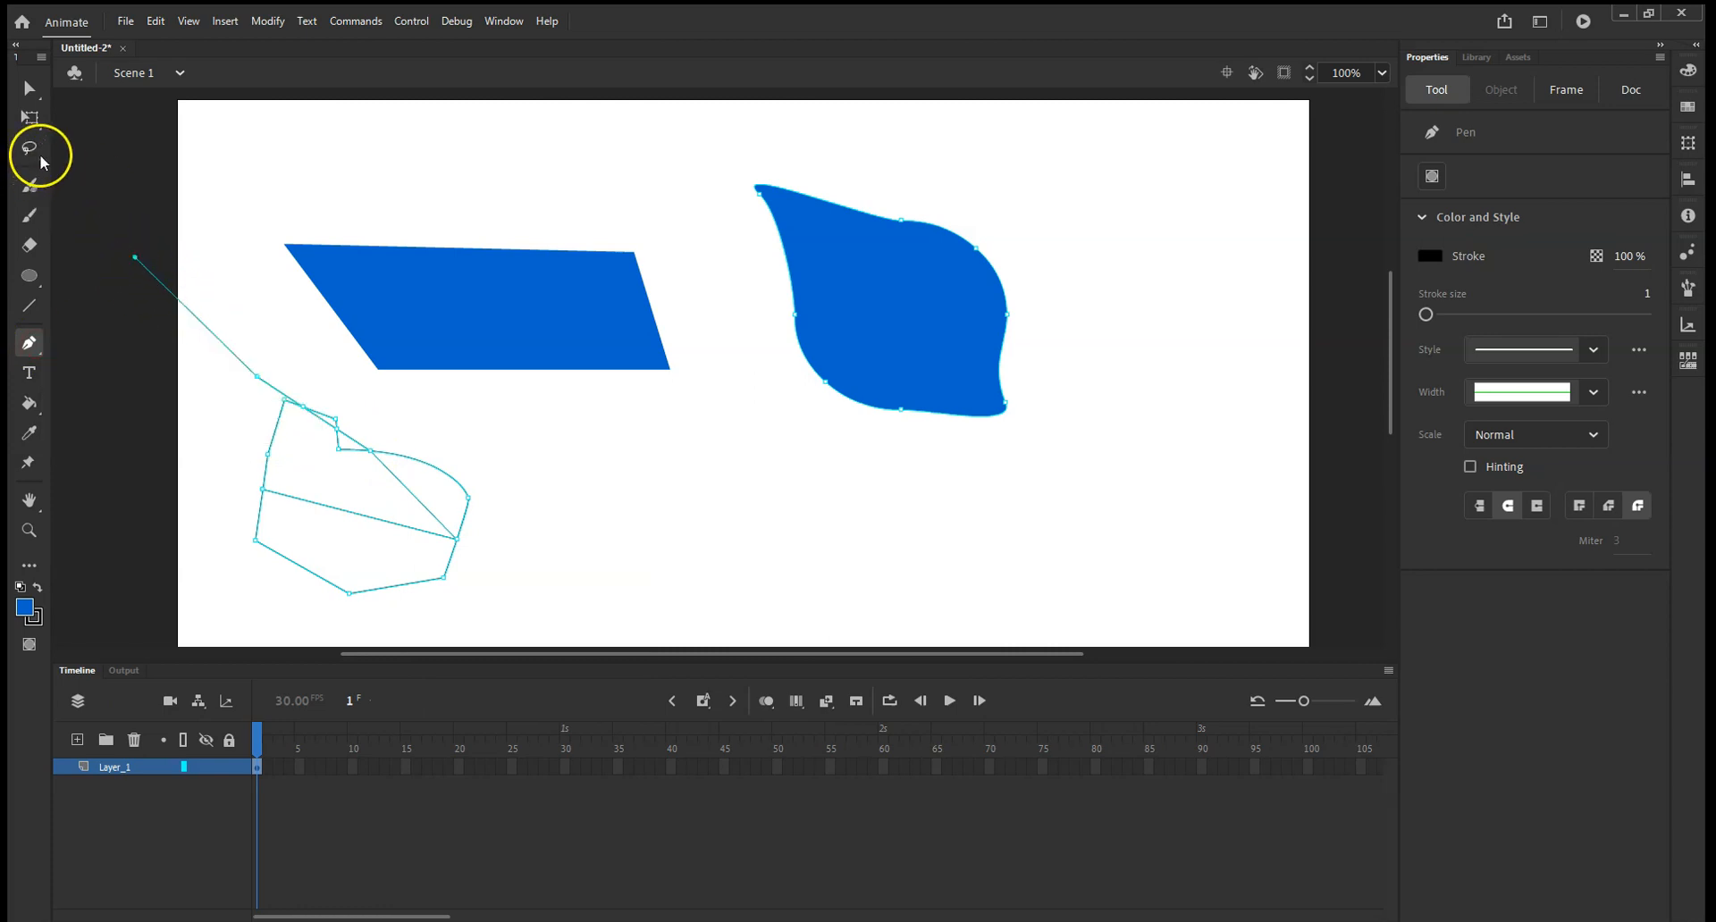
Undo the extra Pen segments crossing the outline.
key(ctrl+z)
key(ctrl+z)
key(ctrl+z)
key(ctrl+z)
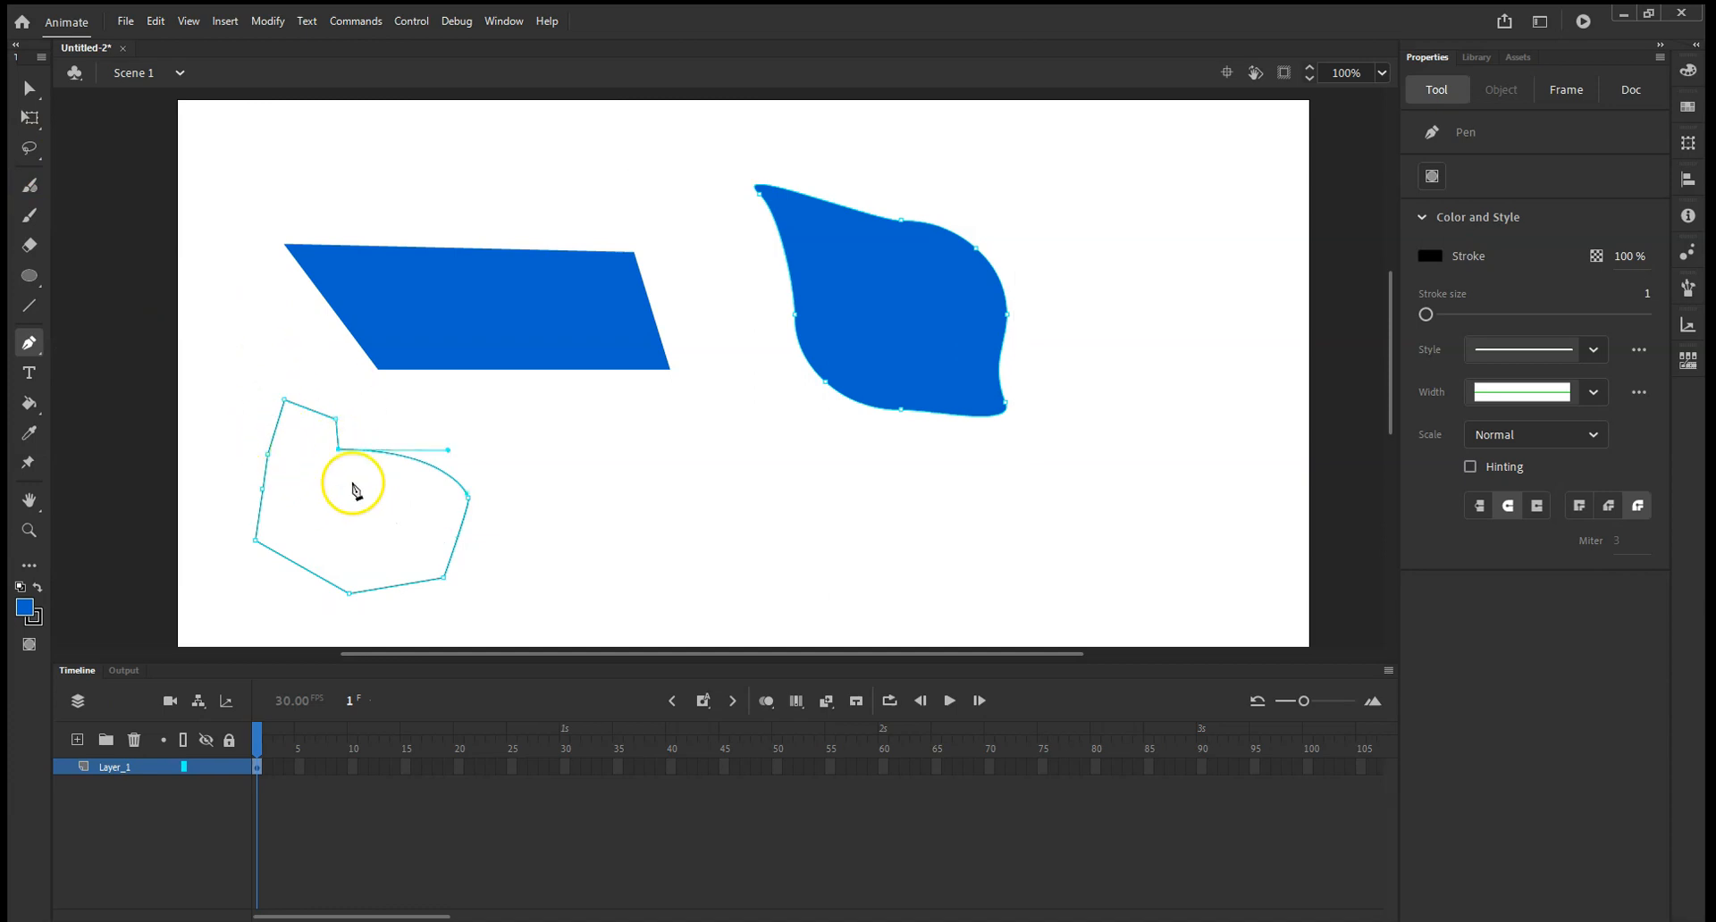
Delete the quadrilateral, the leaf shape and the pen outline from the stage together.
click(29, 89)
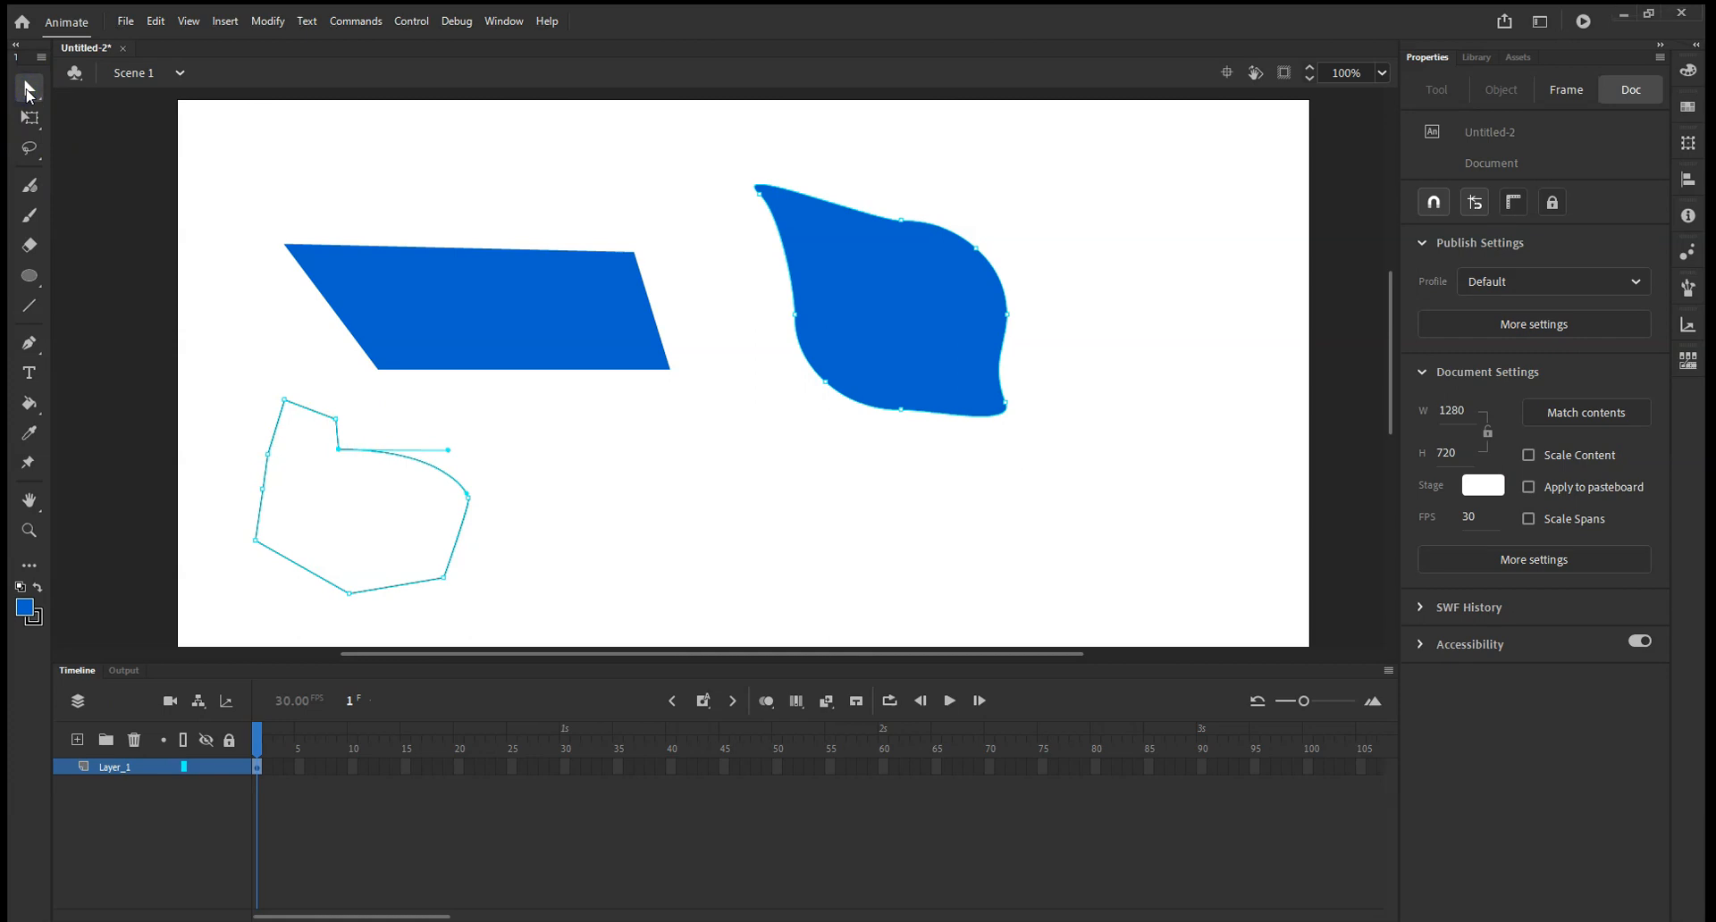
drag(248, 143, 1121, 633)
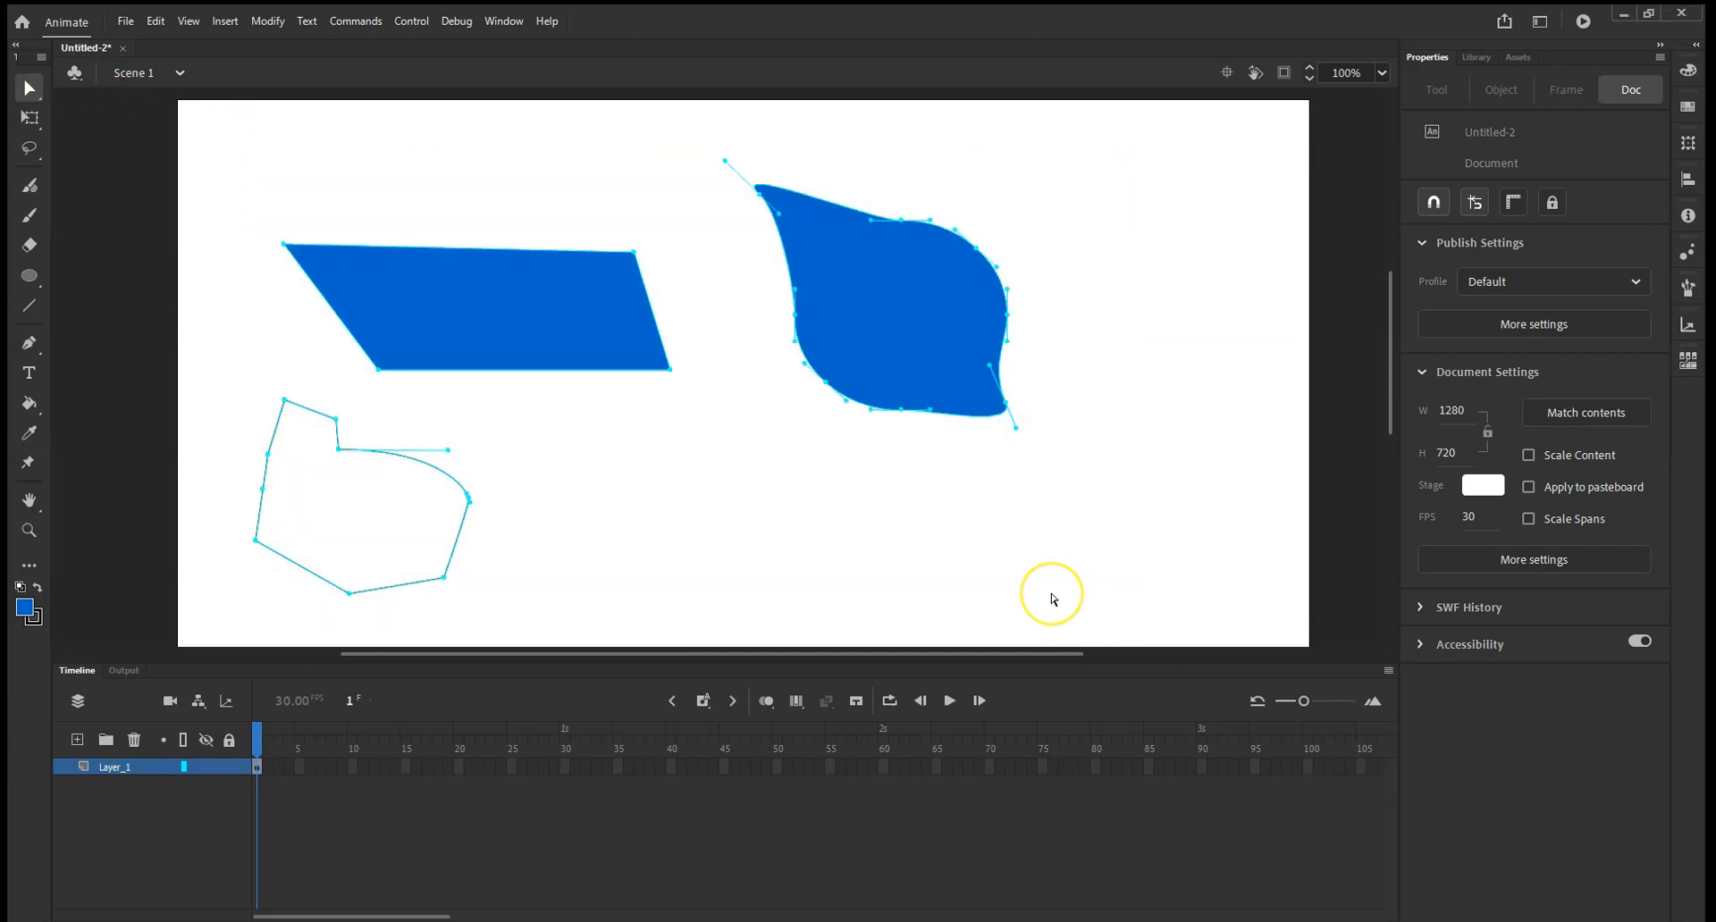
key(Delete)
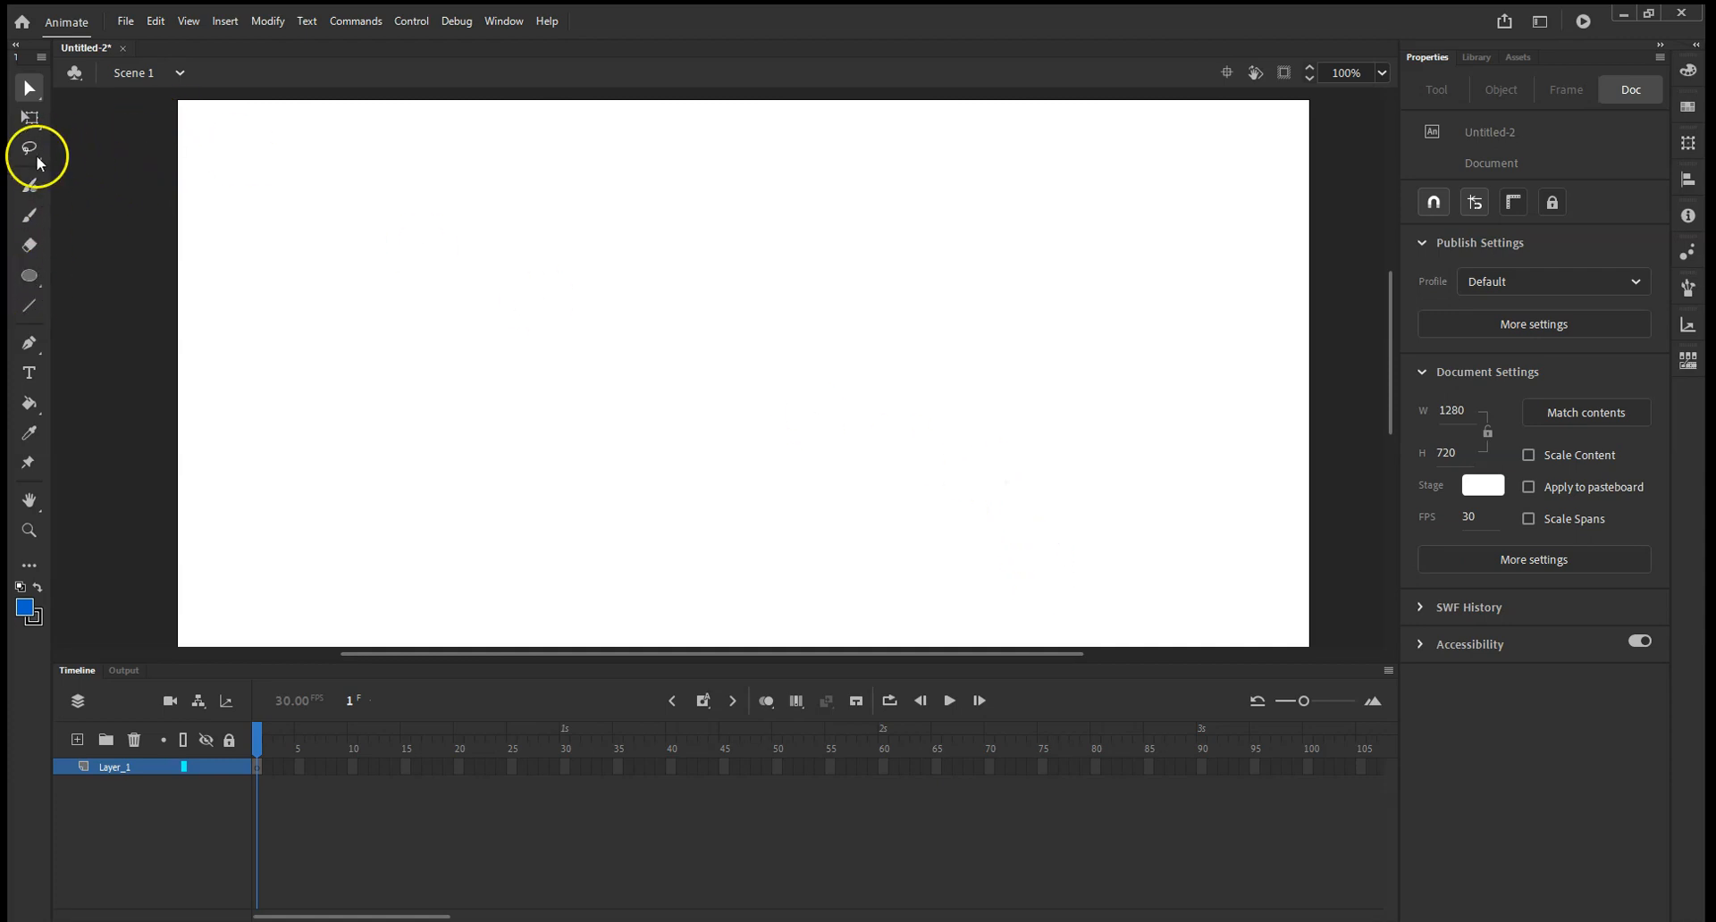
Draw a large blue rectangle with a black stroke of size 1 across the middle of the stage.
click(27, 276)
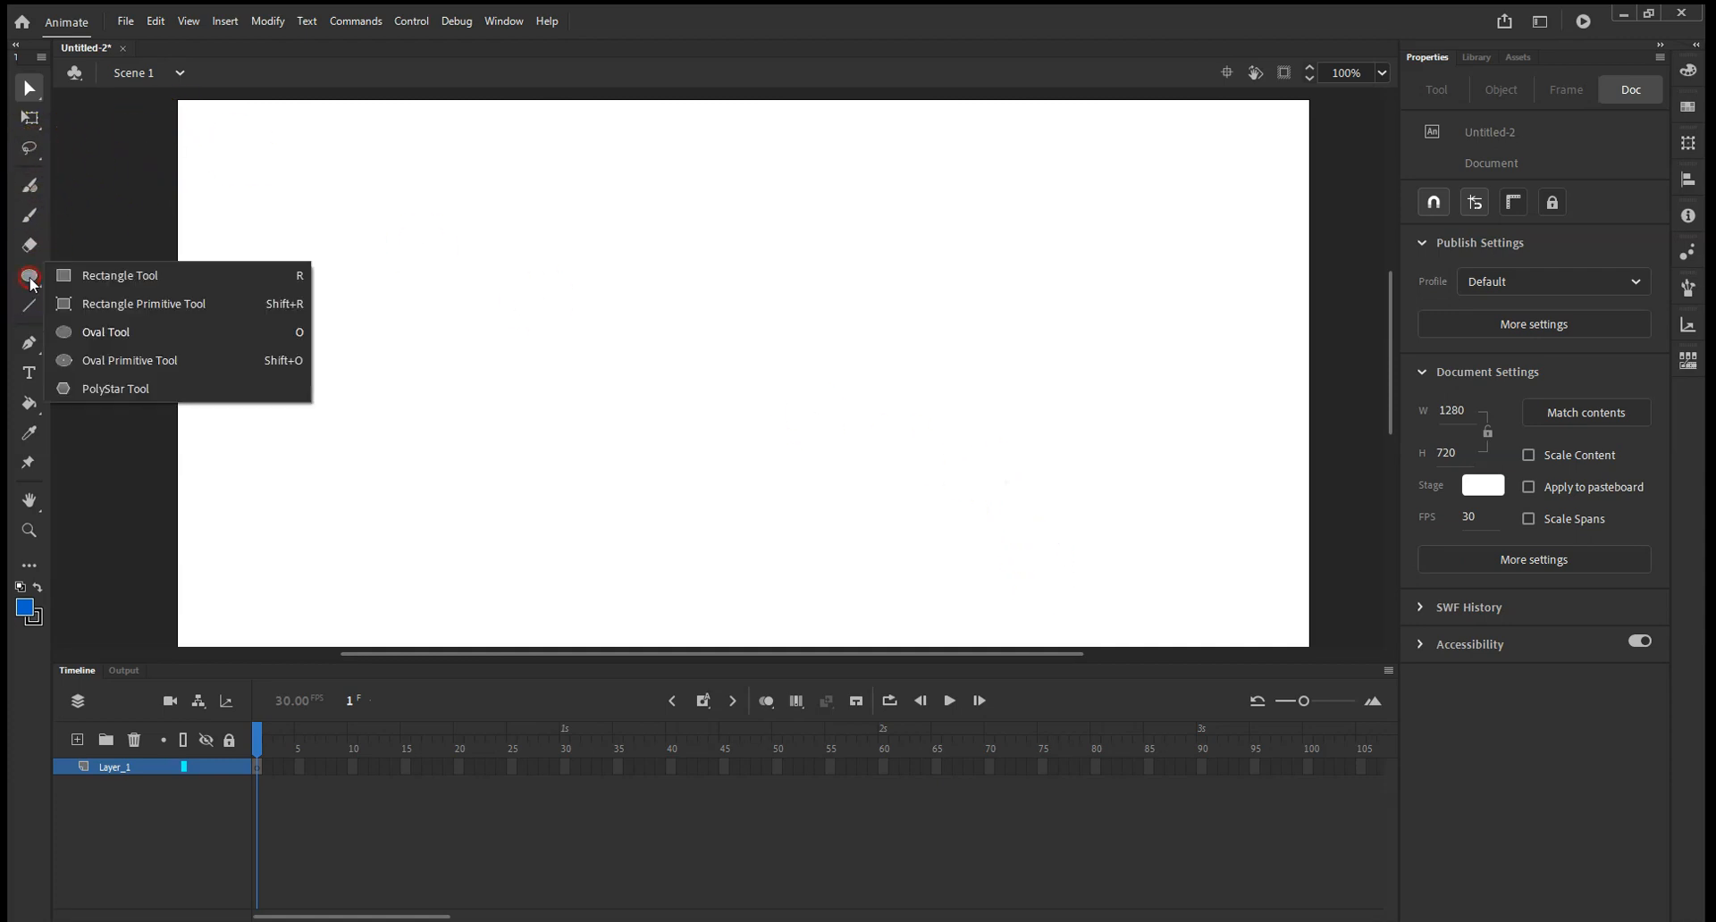
click(92, 284)
mouse_move(429, 206)
mouse_down()
mouse_move(1091, 467)
mouse_move(1084, 636)
mouse_move(1066, 629)
mouse_up()
scroll(648, 384, down, 2)
scroll(640, 372, up, 2)
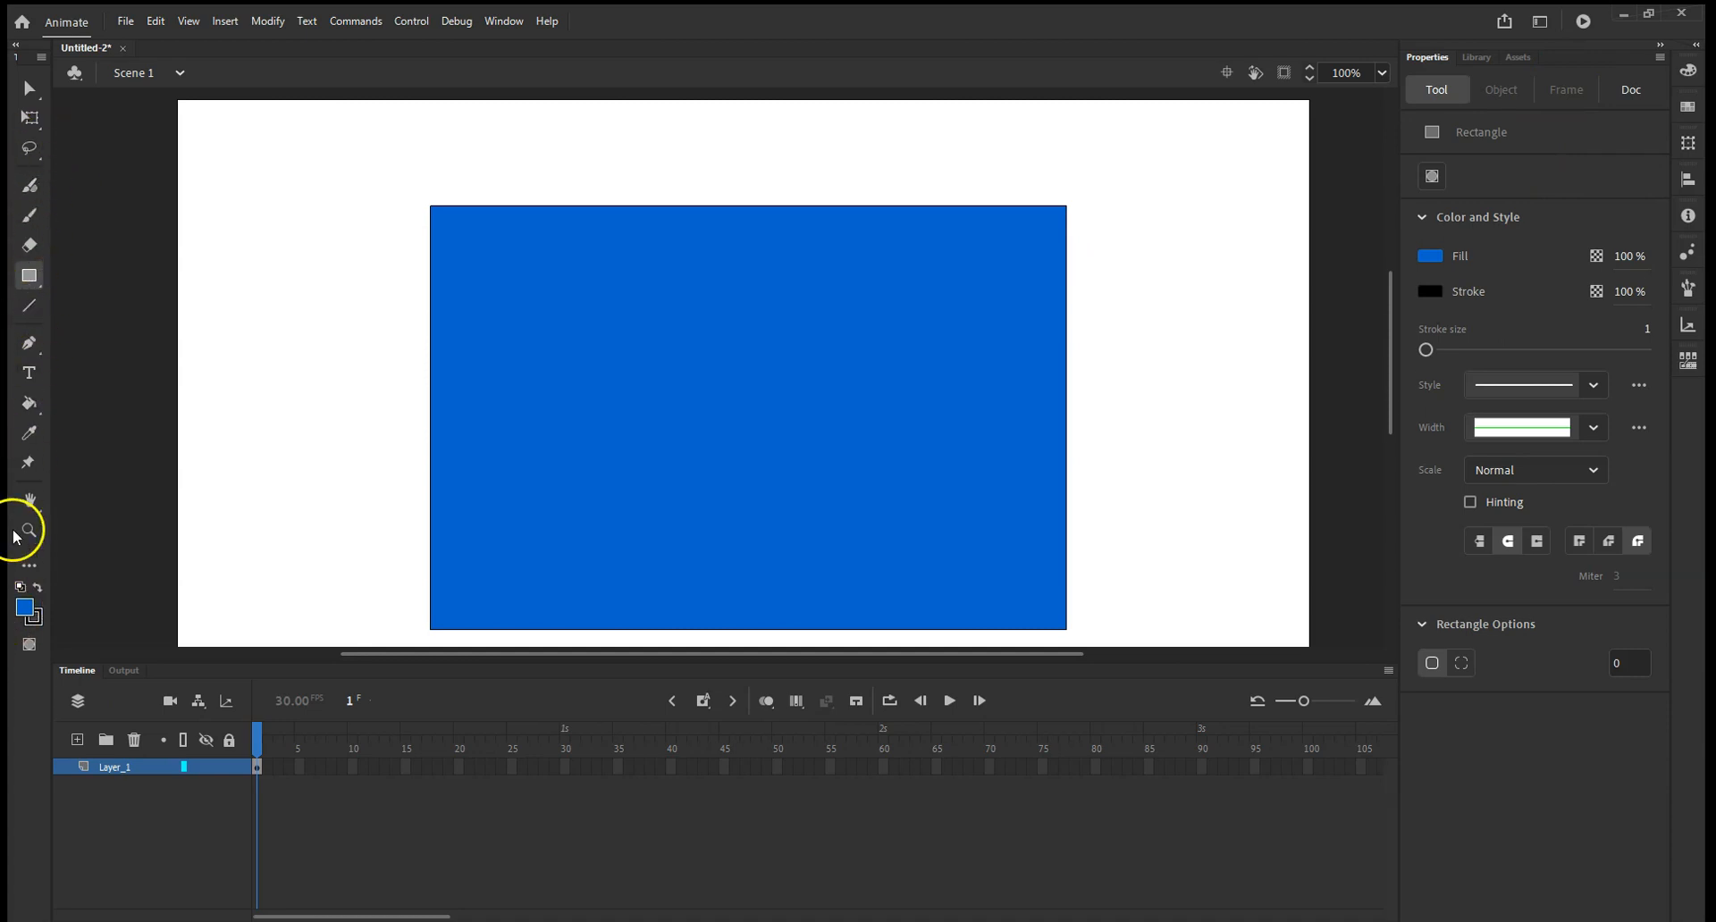
Activate the Paint Bucket tool and look through the available fill color swatches.
click(29, 275)
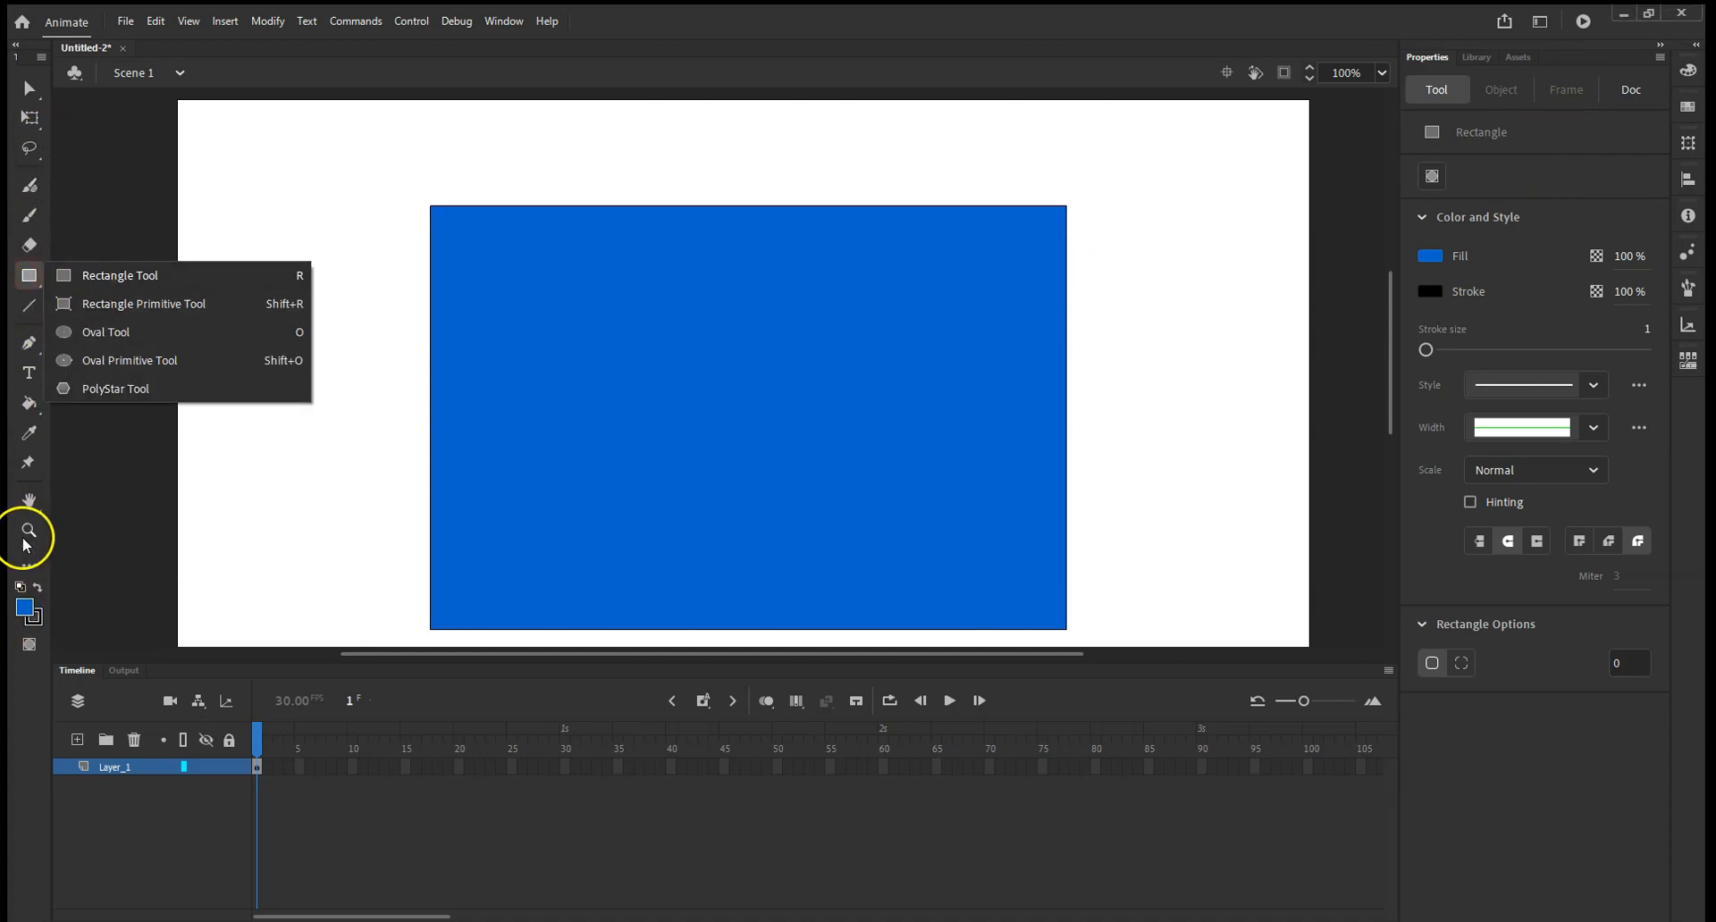
click(77, 497)
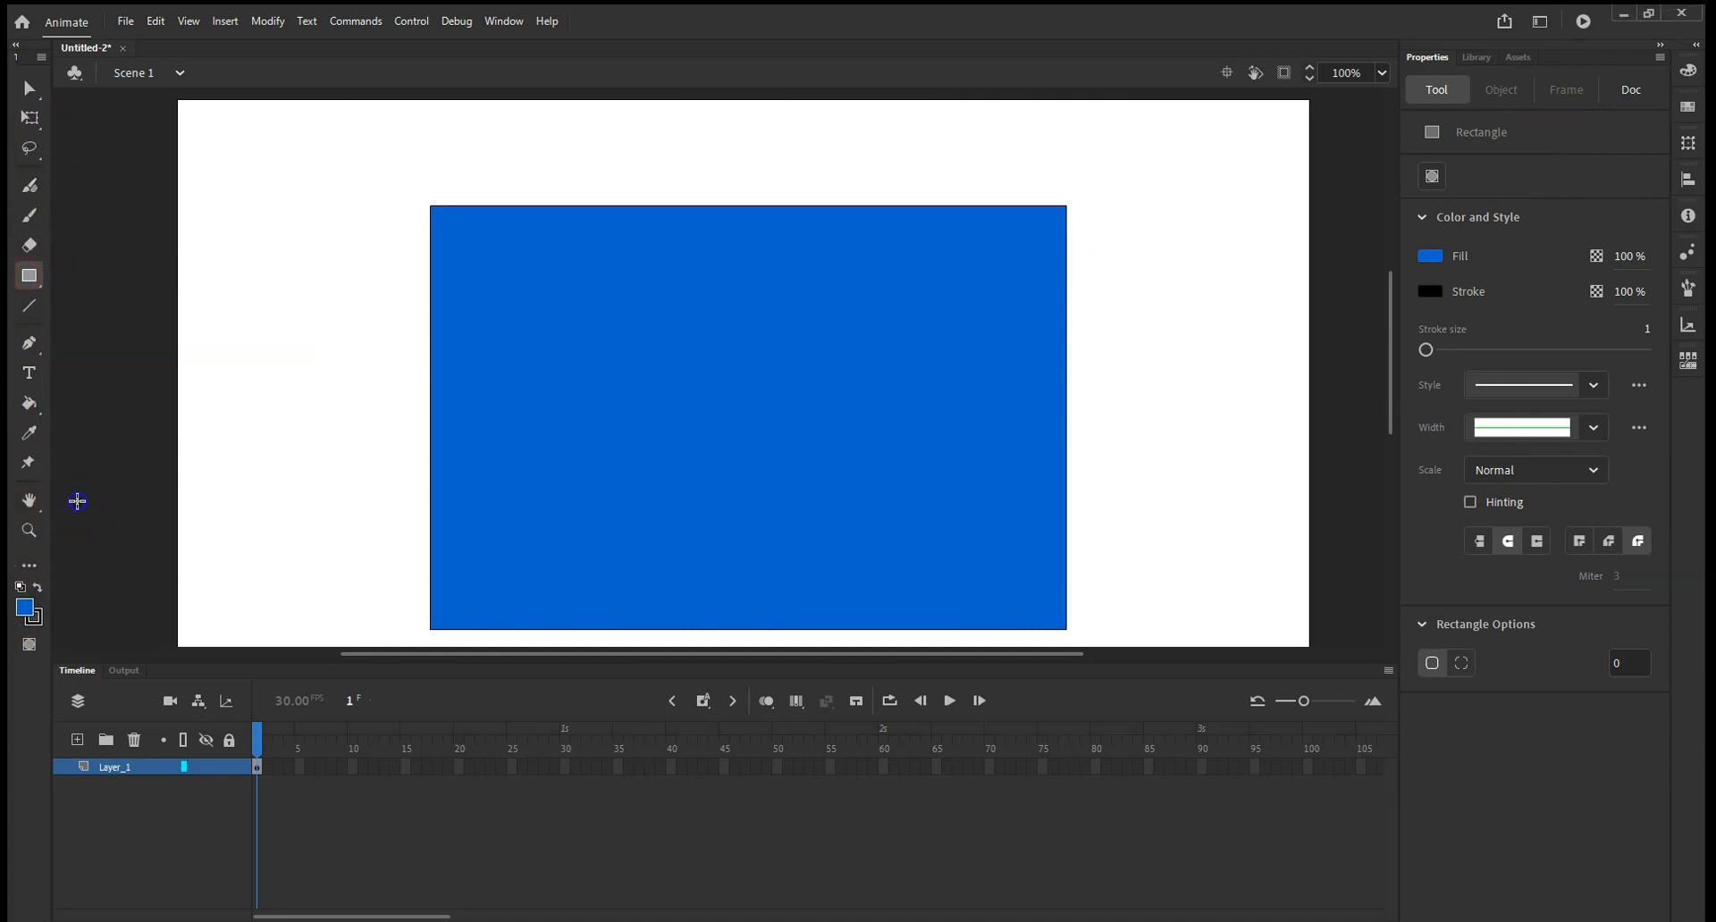
click(28, 403)
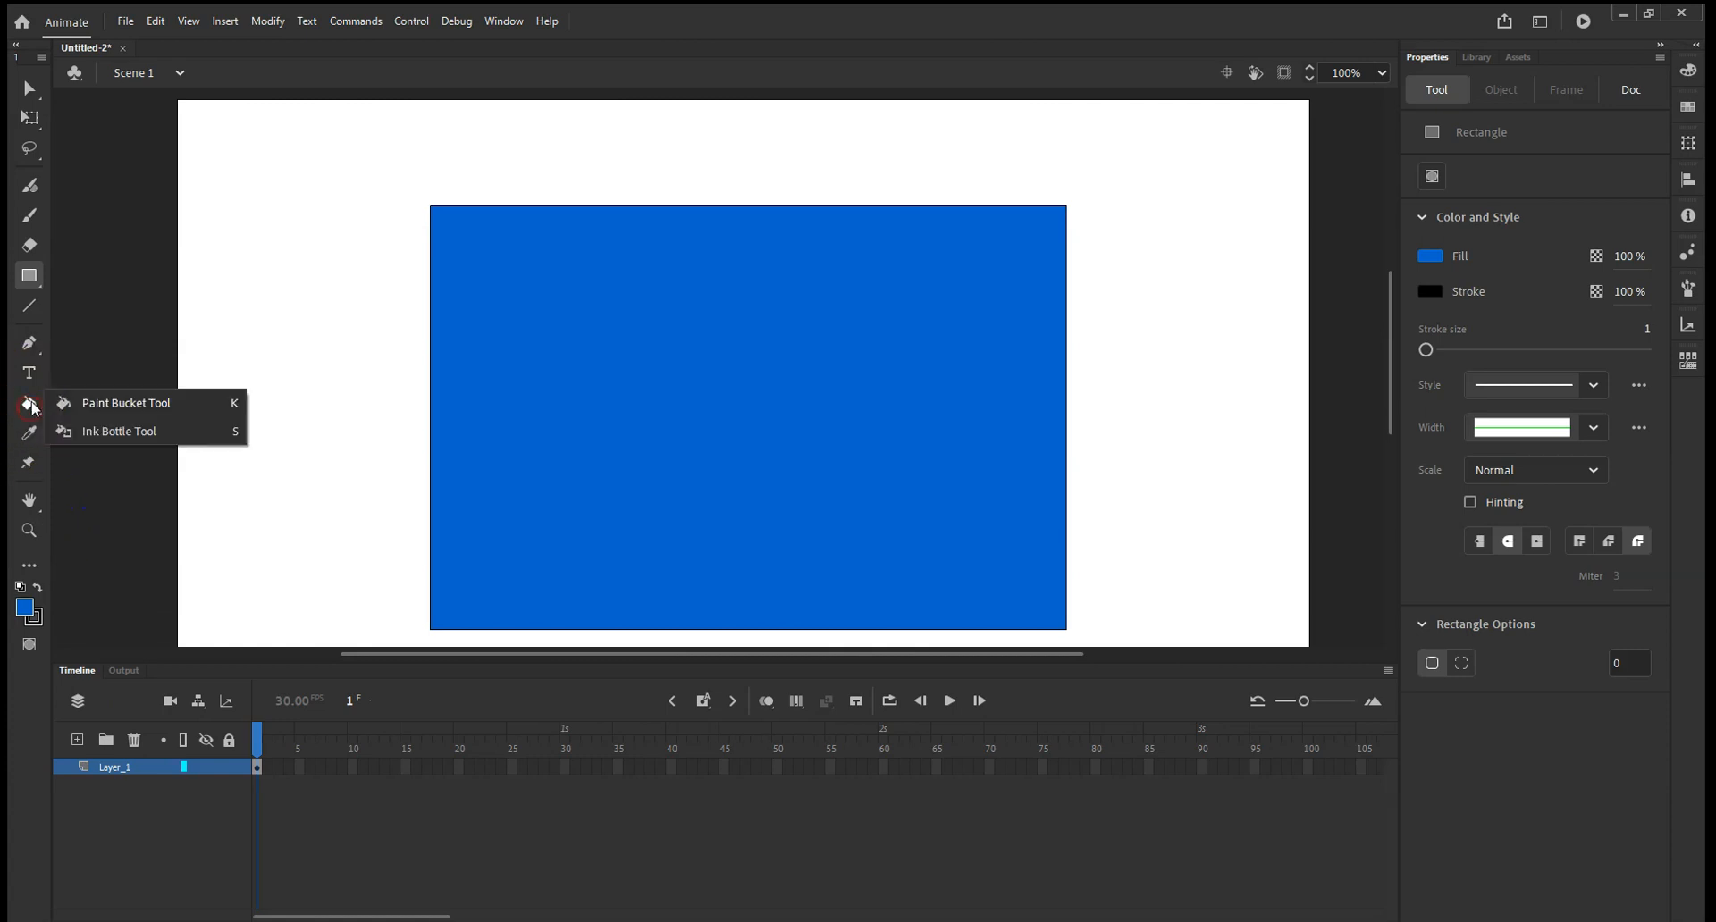
click(105, 403)
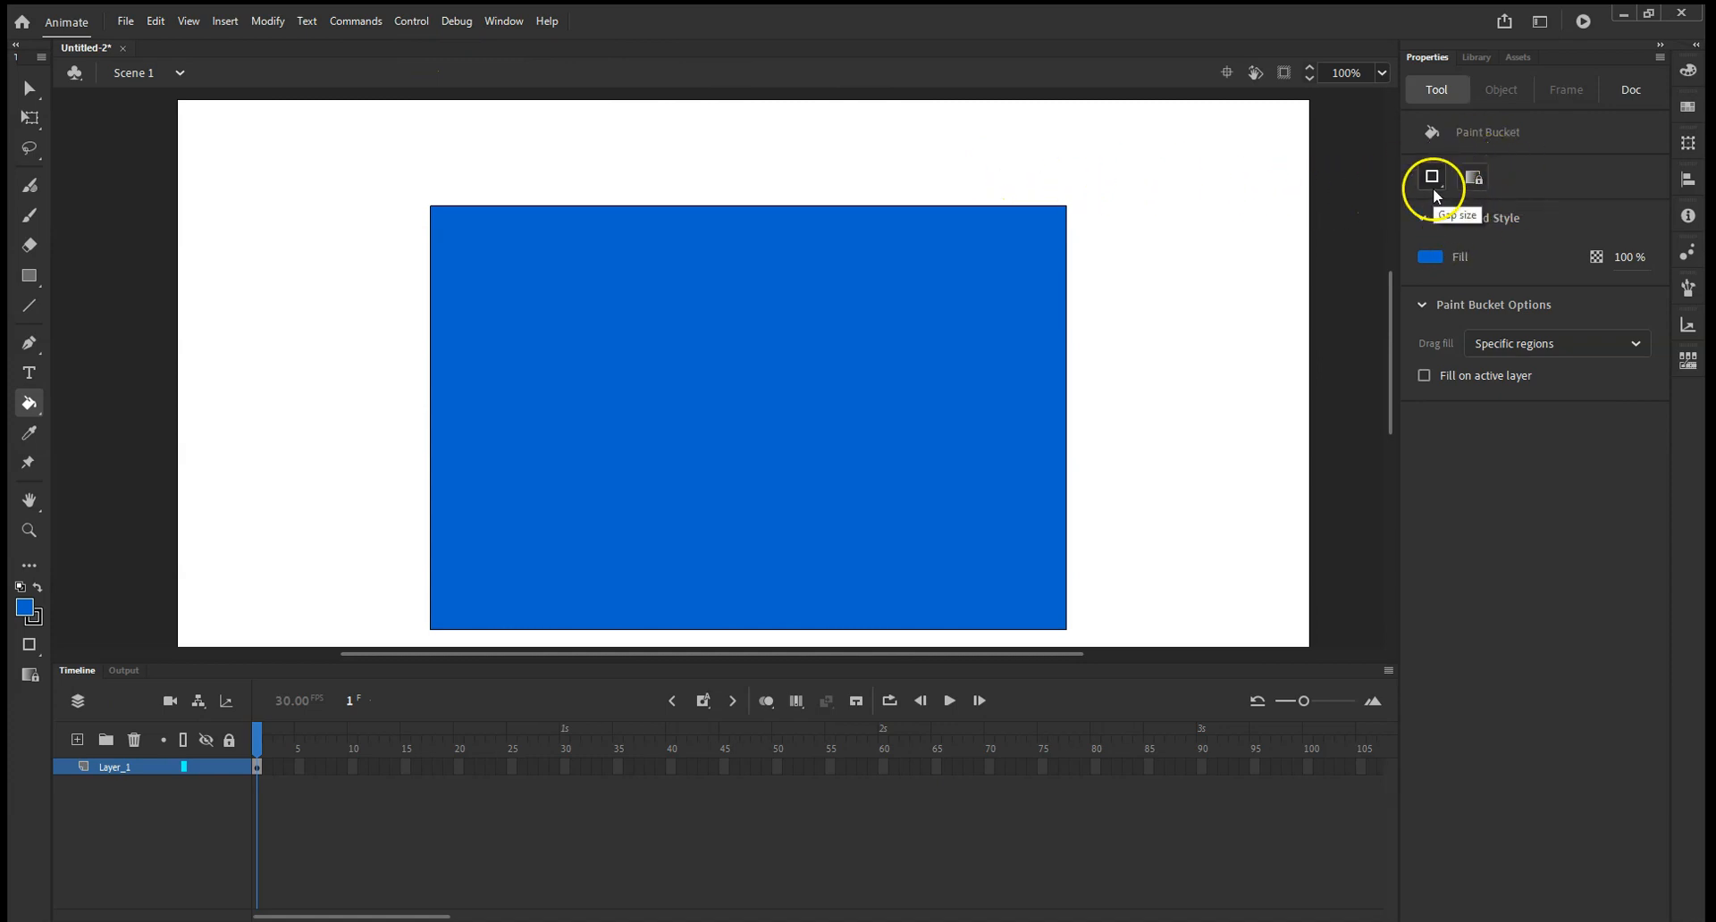
click(1435, 256)
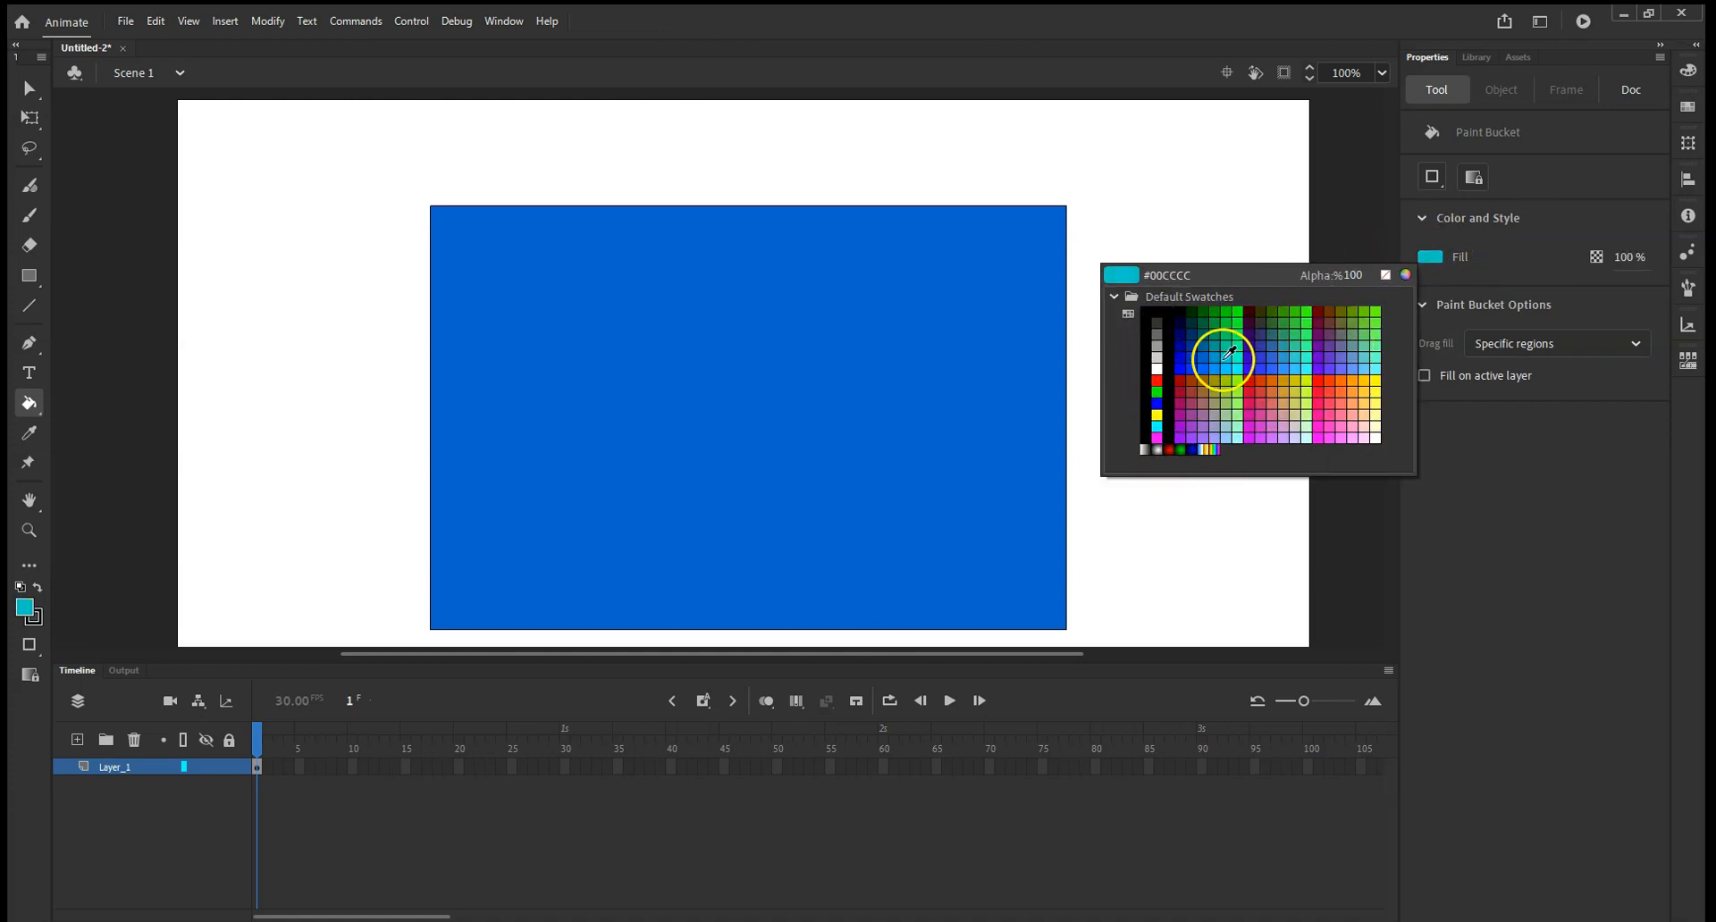
click(1578, 220)
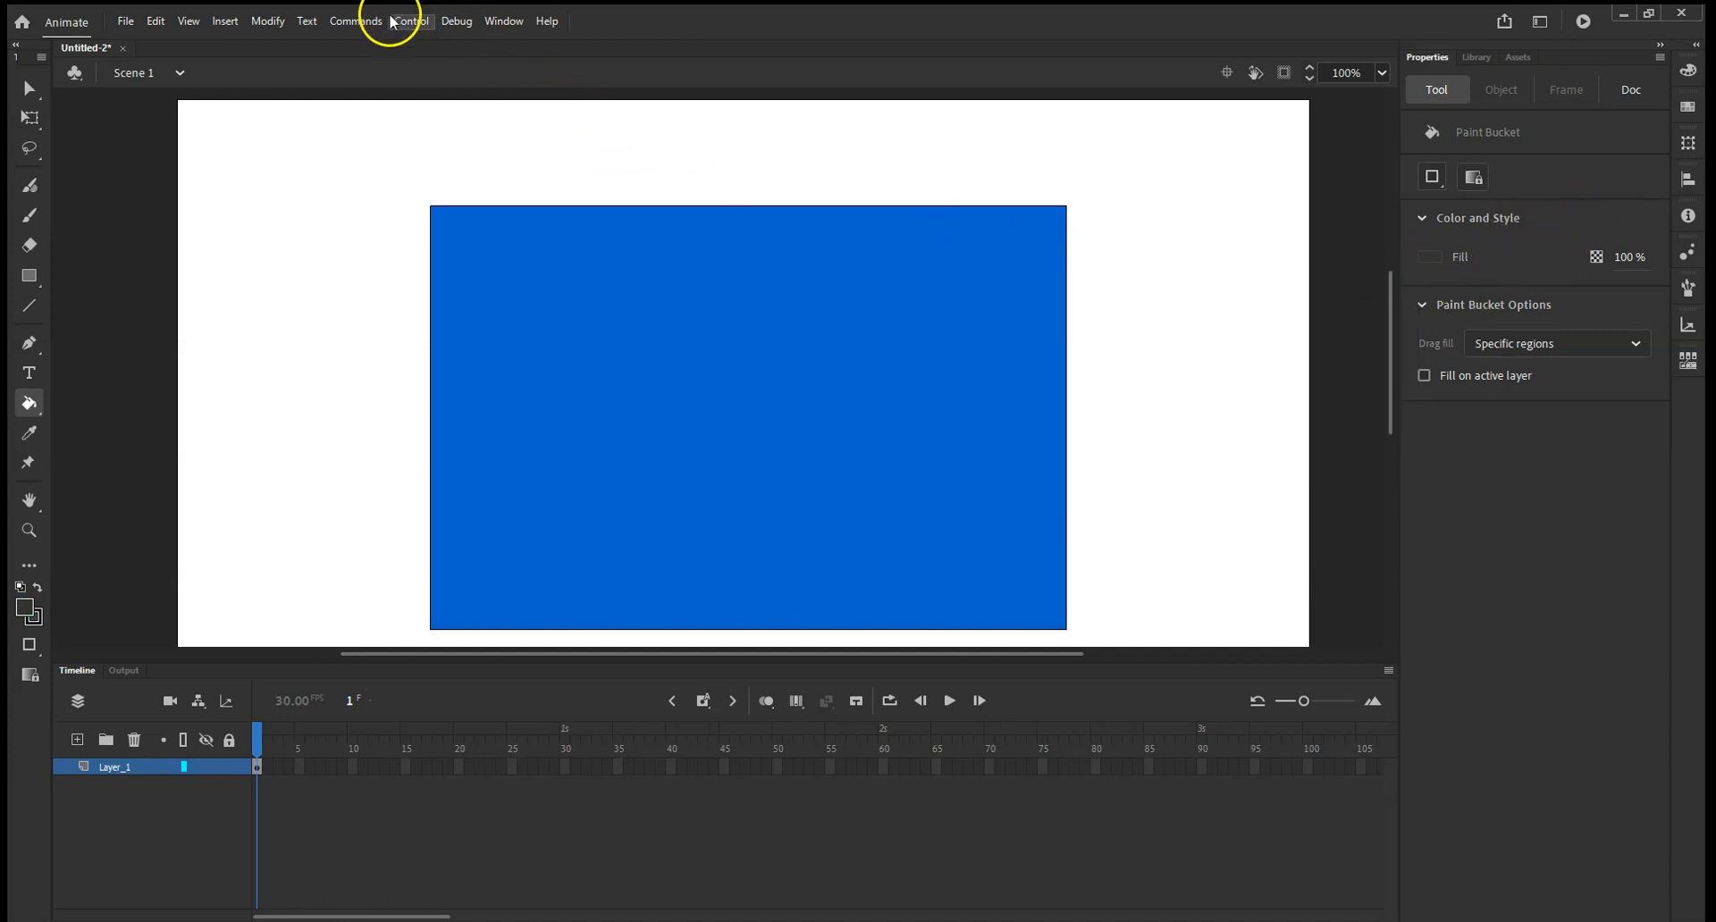
Show the Color panel and set the fill type to Linear gradient.
click(506, 22)
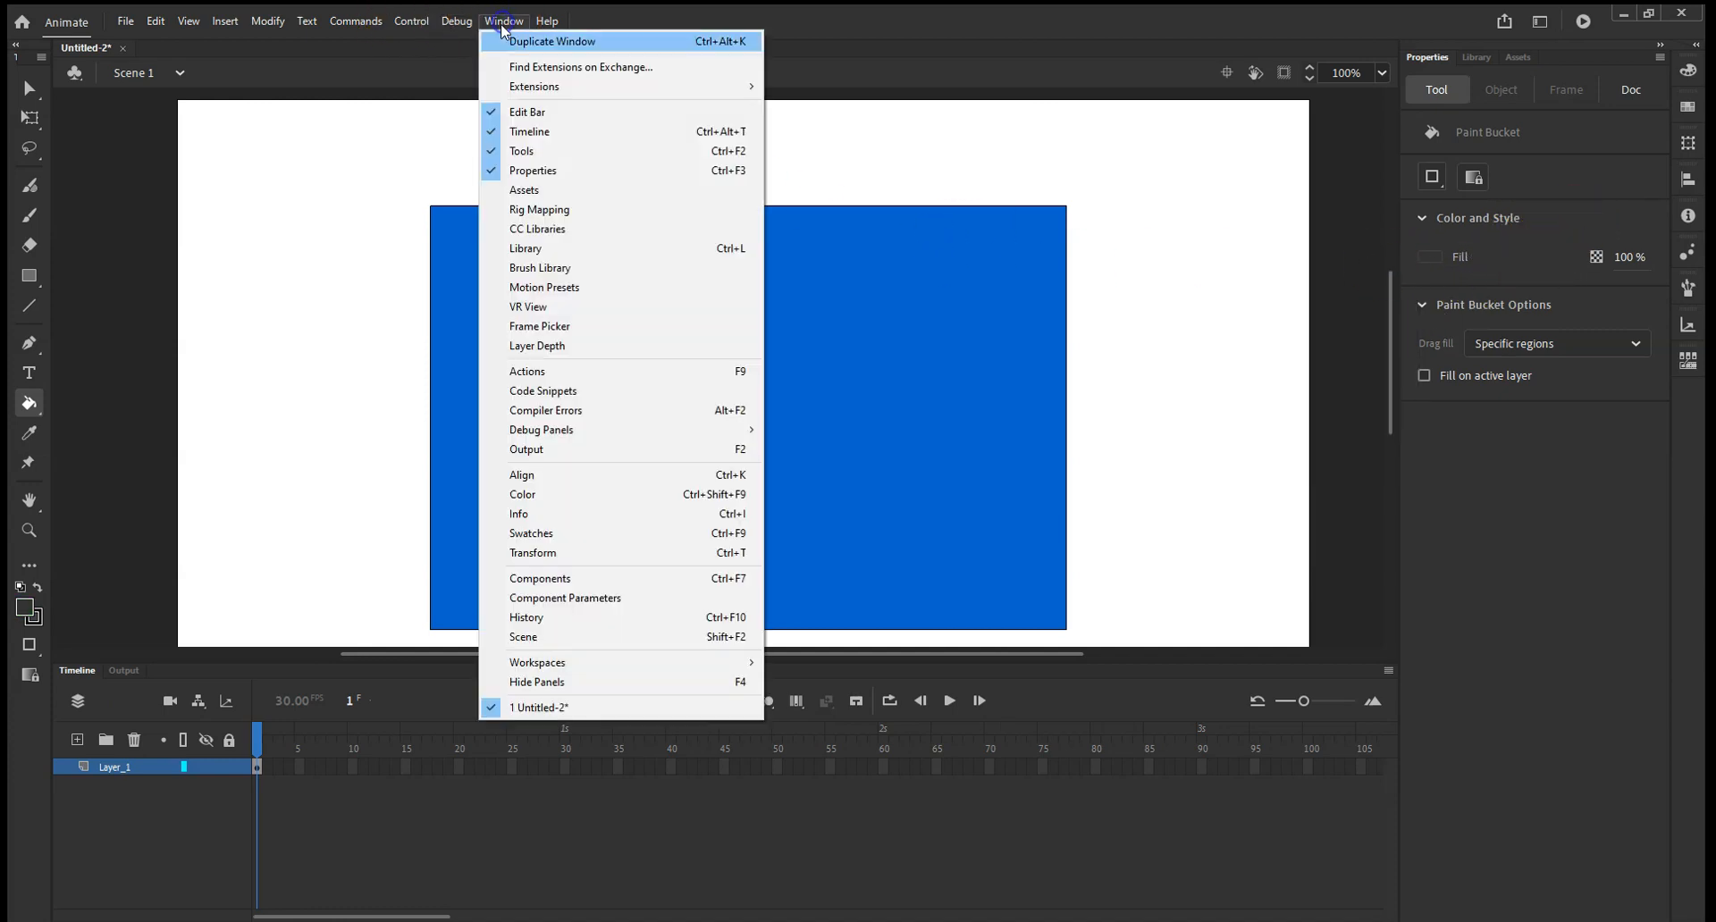
click(597, 494)
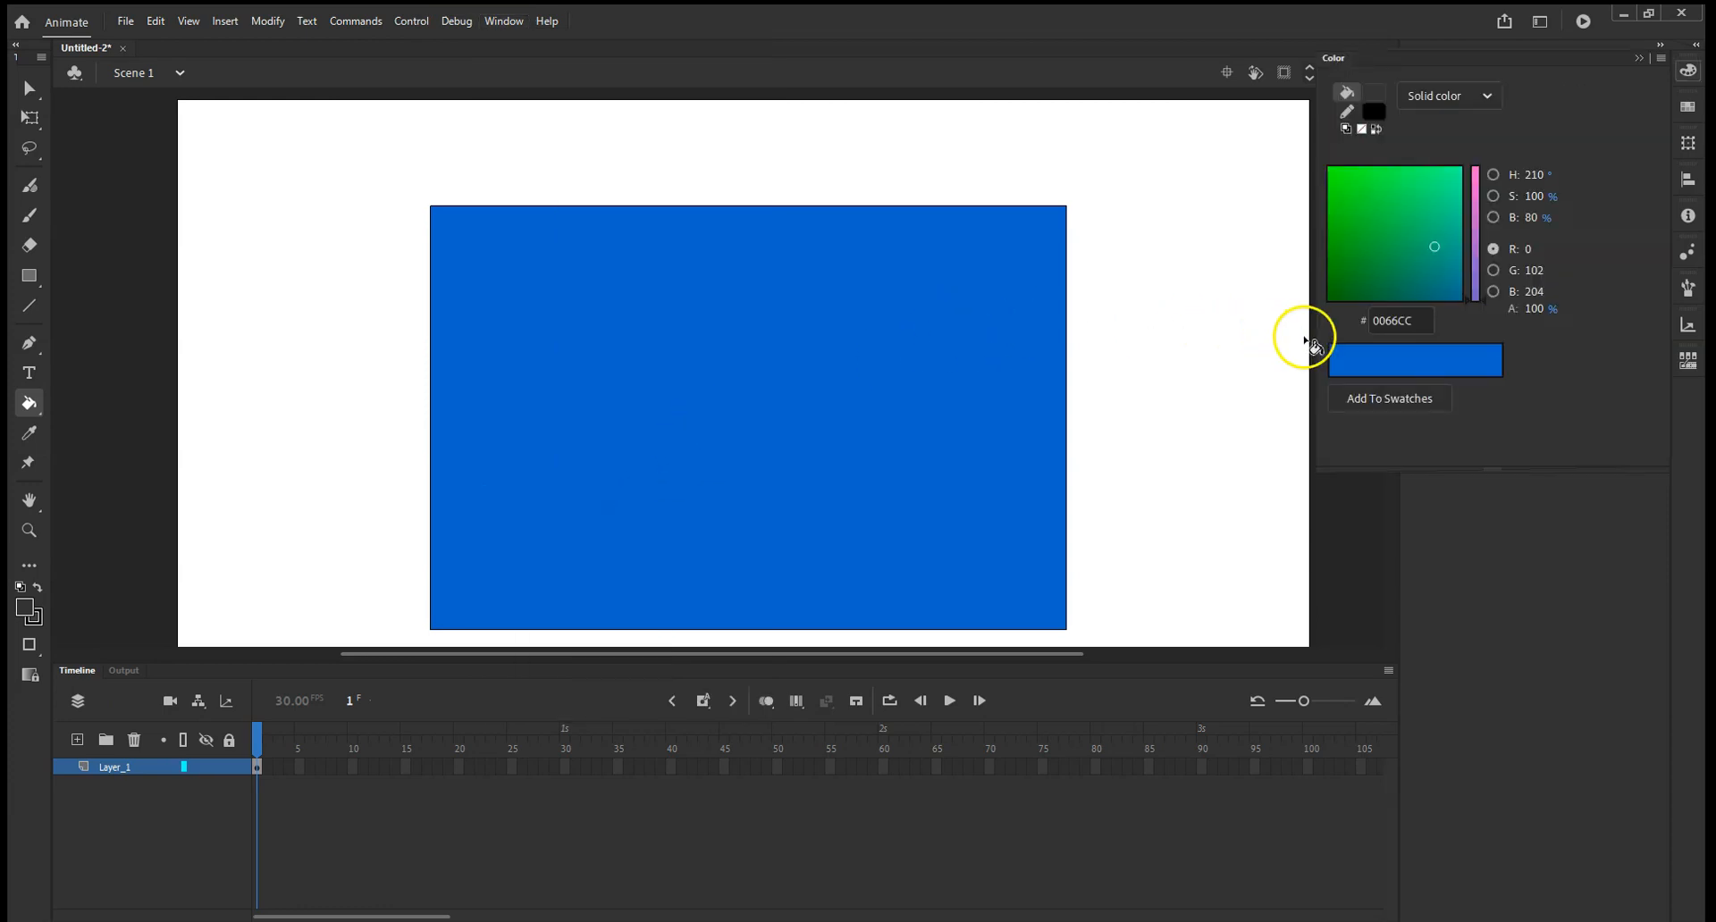
click(1489, 96)
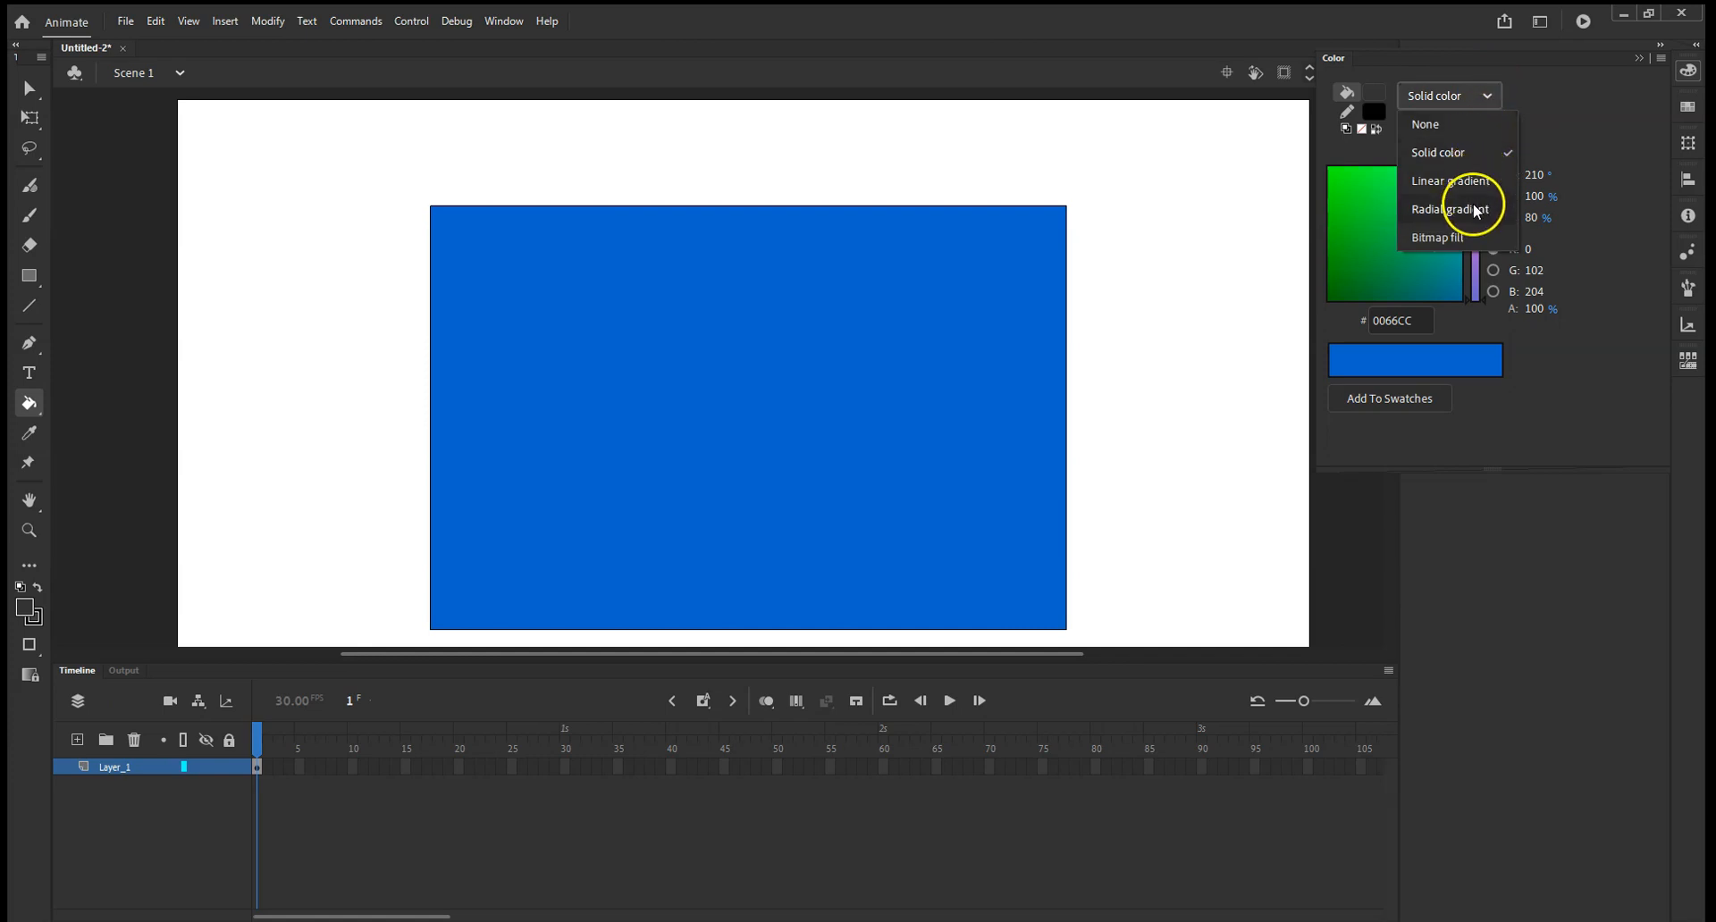
click(1471, 182)
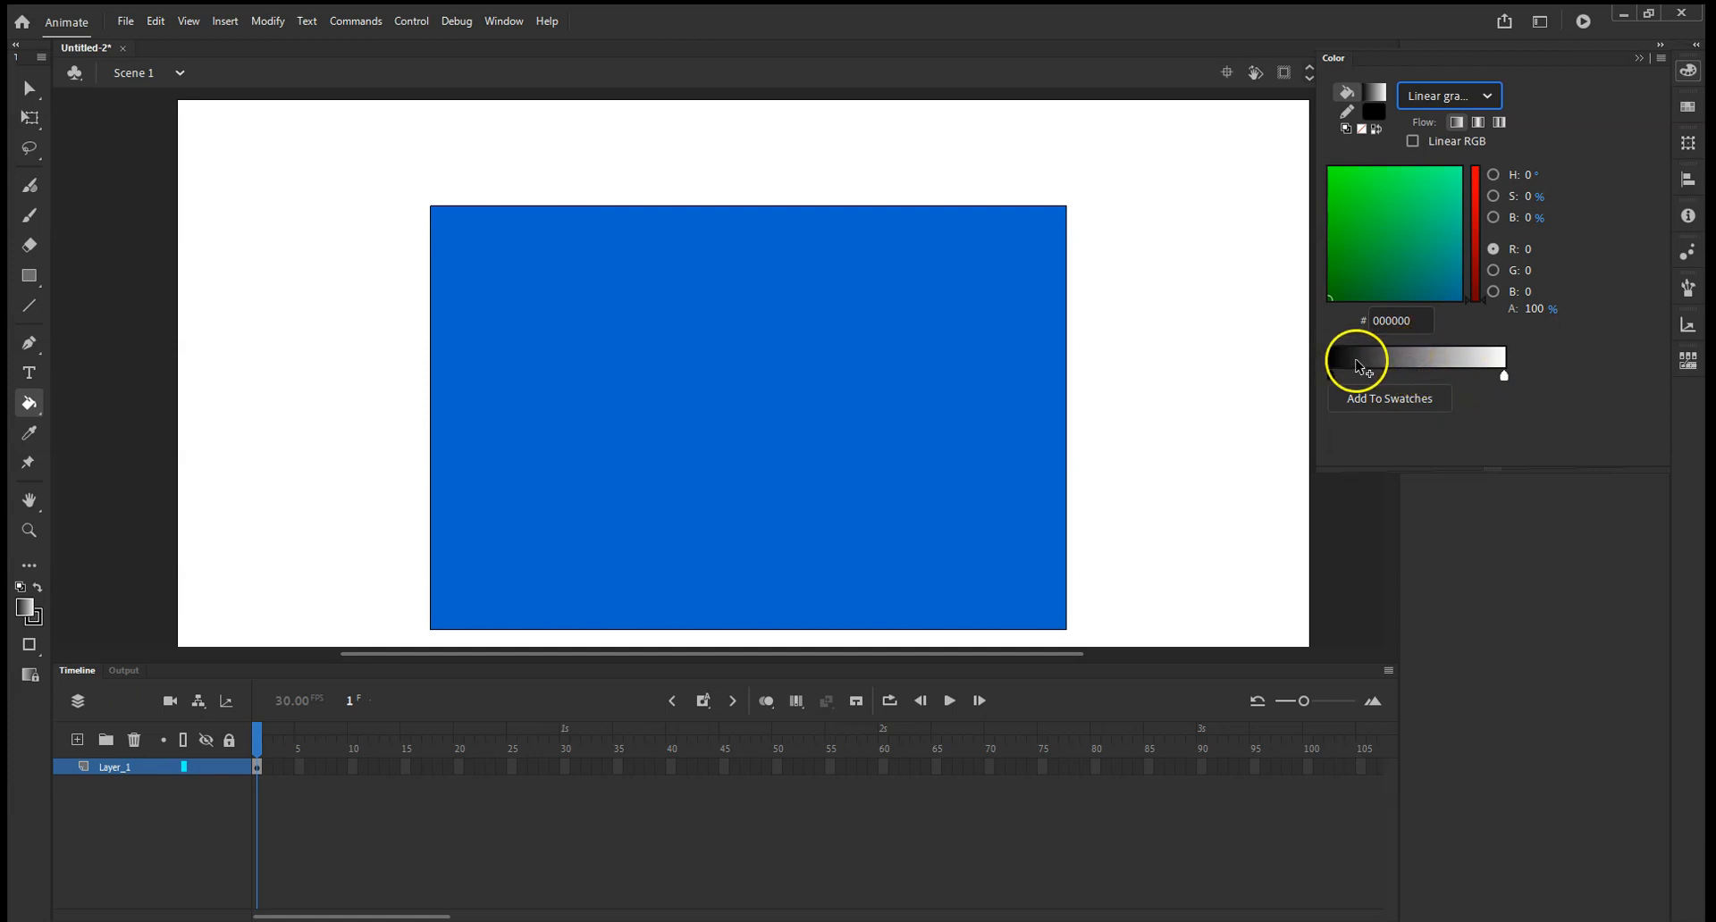
Add a color stop near the middle of the black-to-white gradient and set it to #0033CC.
click(1412, 374)
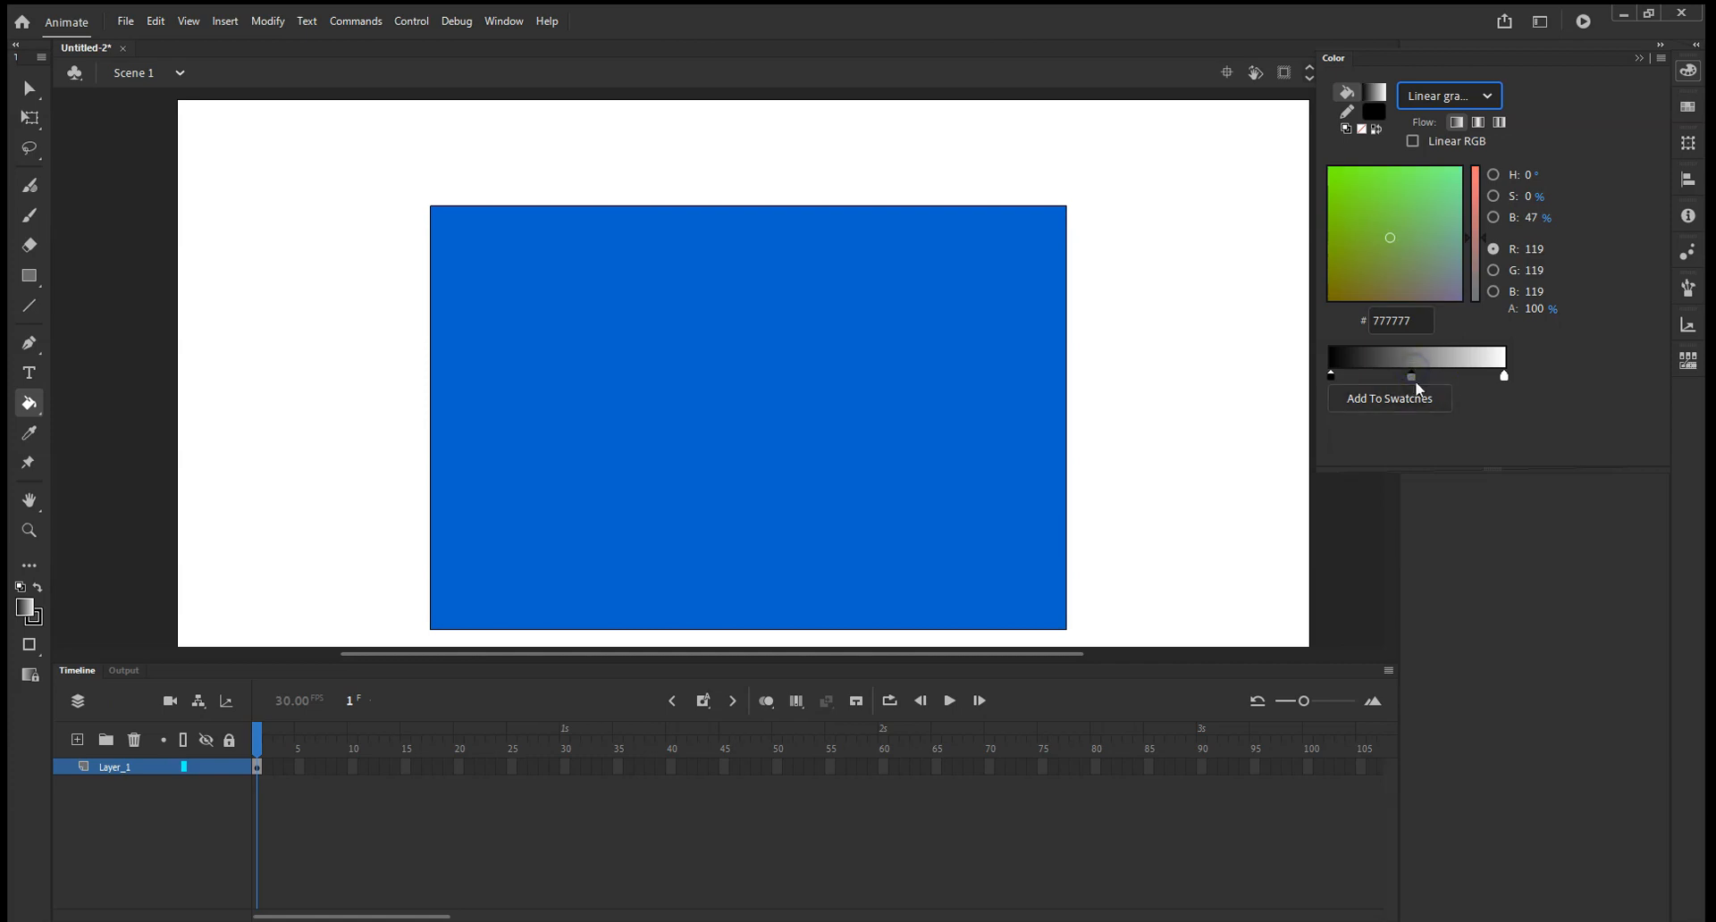
click(1413, 378)
click(1413, 377)
click(1413, 378)
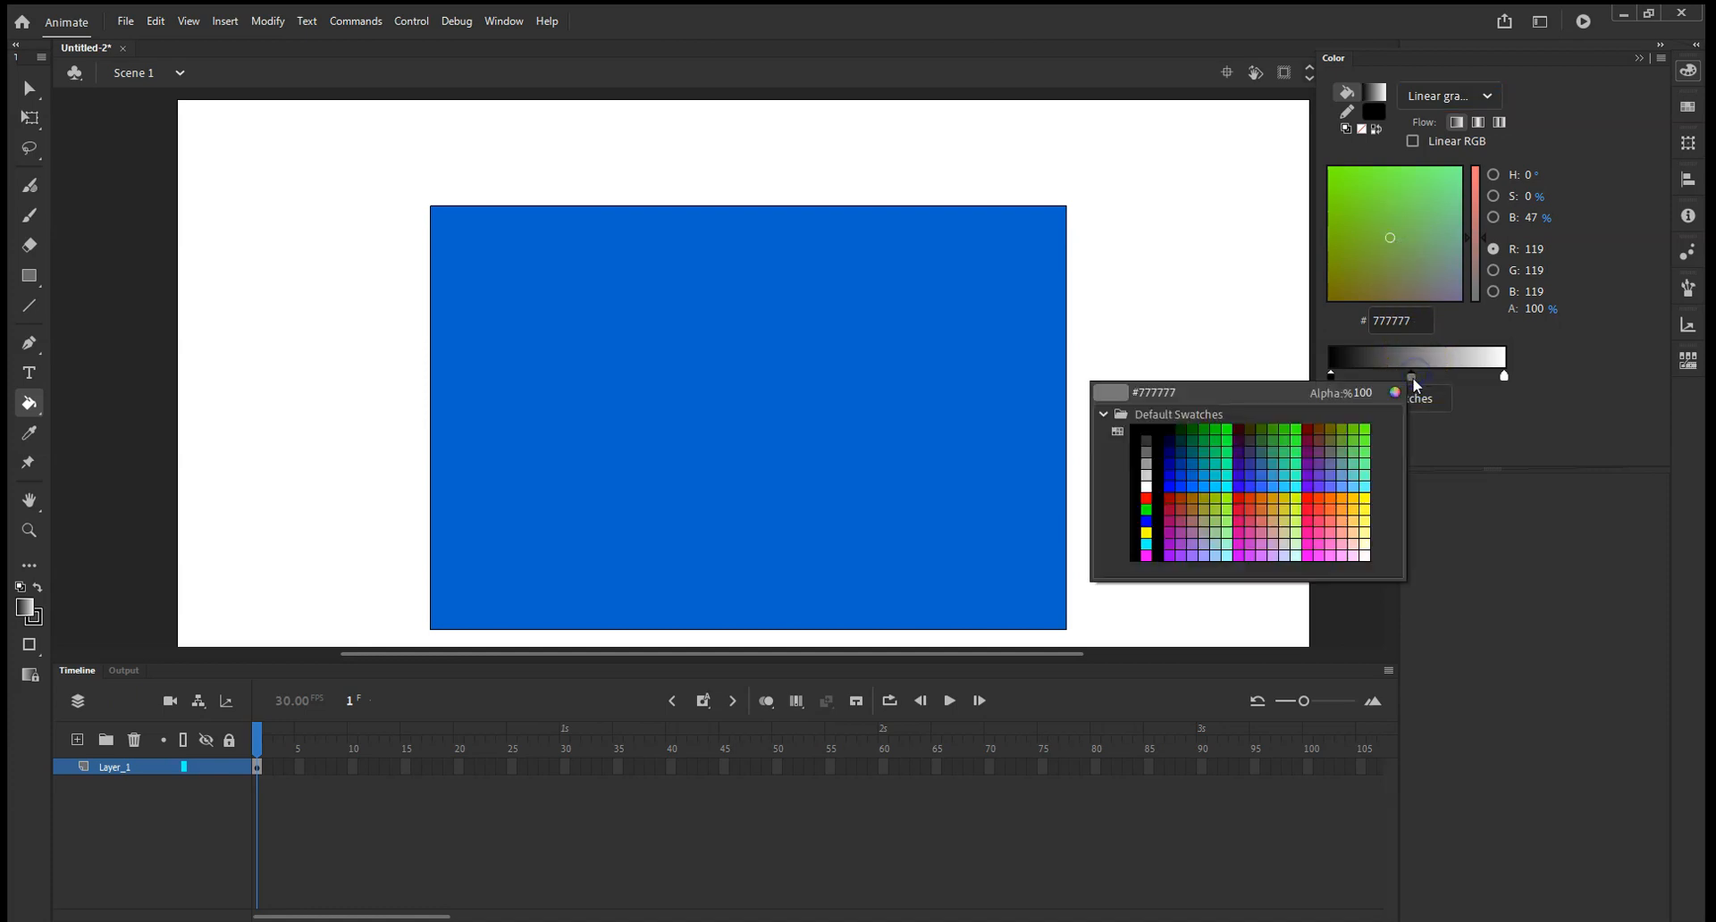
click(1179, 474)
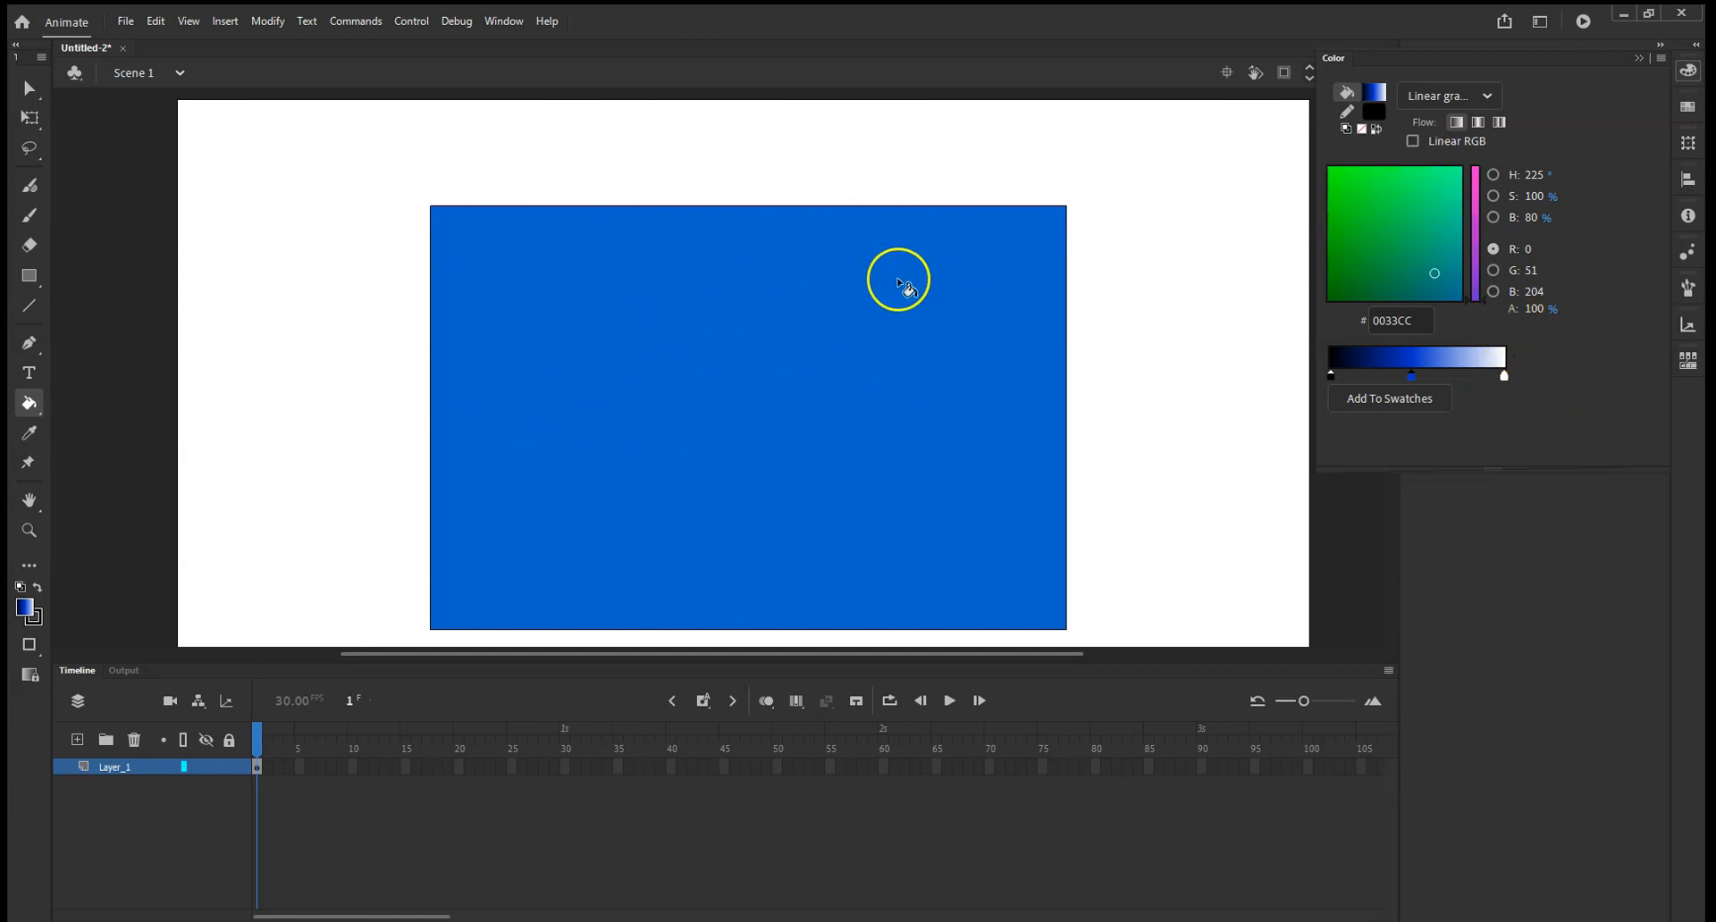
Fill the large rectangle with the black, blue and white linear gradient using the Paint Bucket.
click(32, 407)
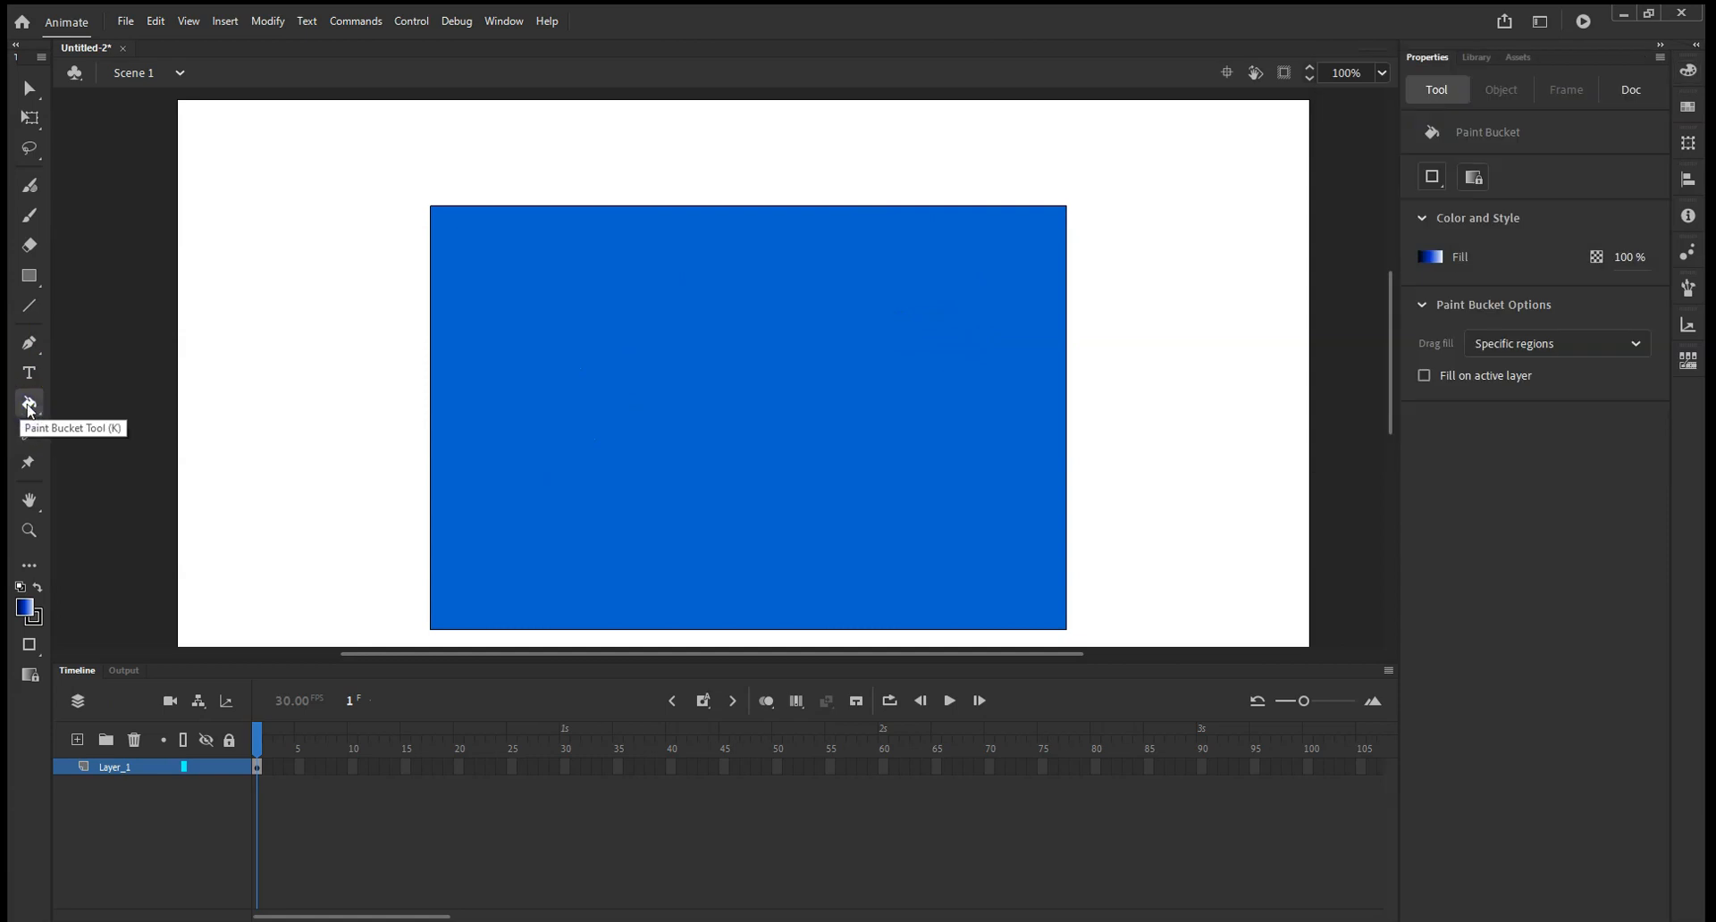
click(579, 385)
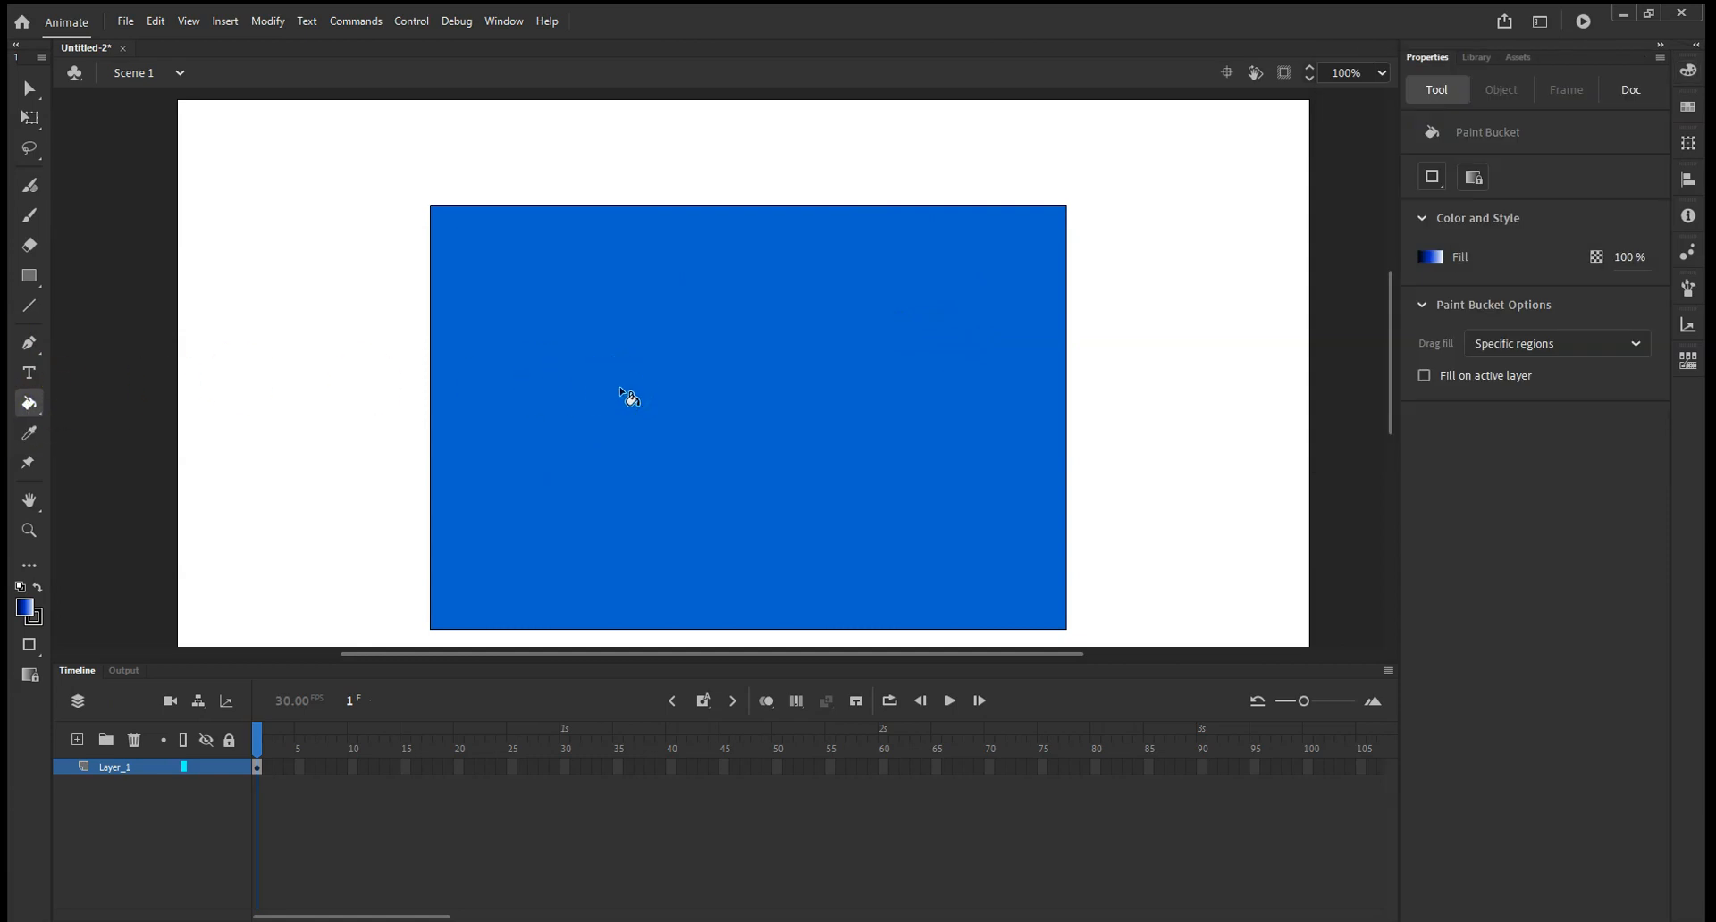
click(859, 244)
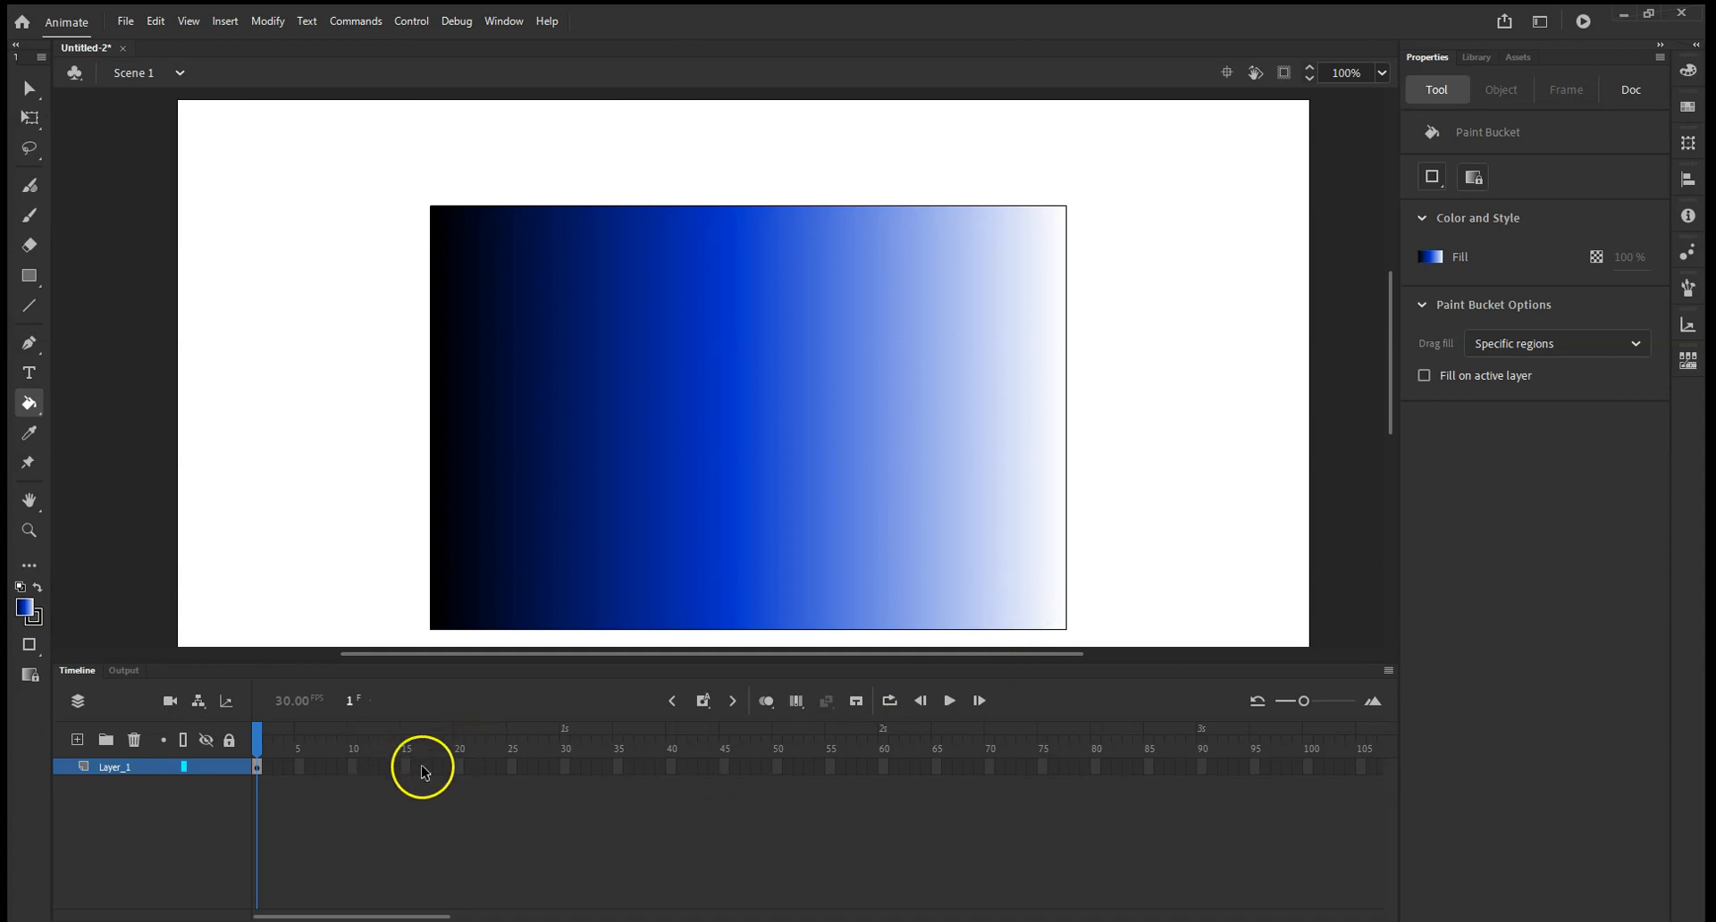
Extend Layer_1 by inserting frames up to frame 30.
click(563, 768)
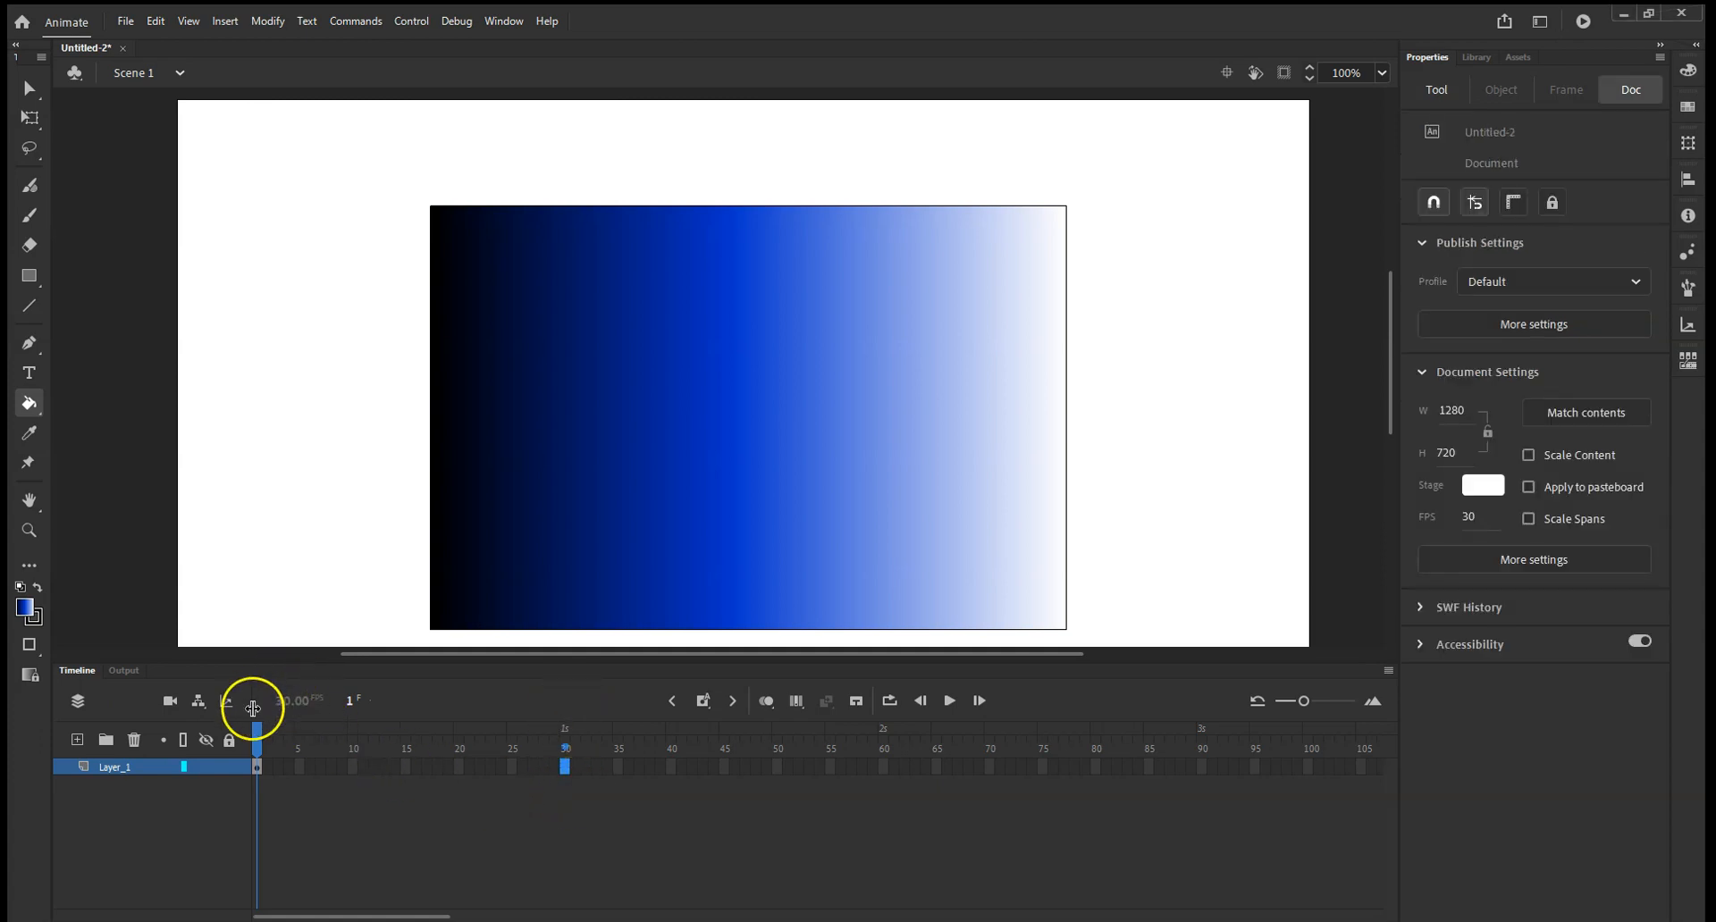
drag(570, 767, 566, 774)
right_click(566, 771)
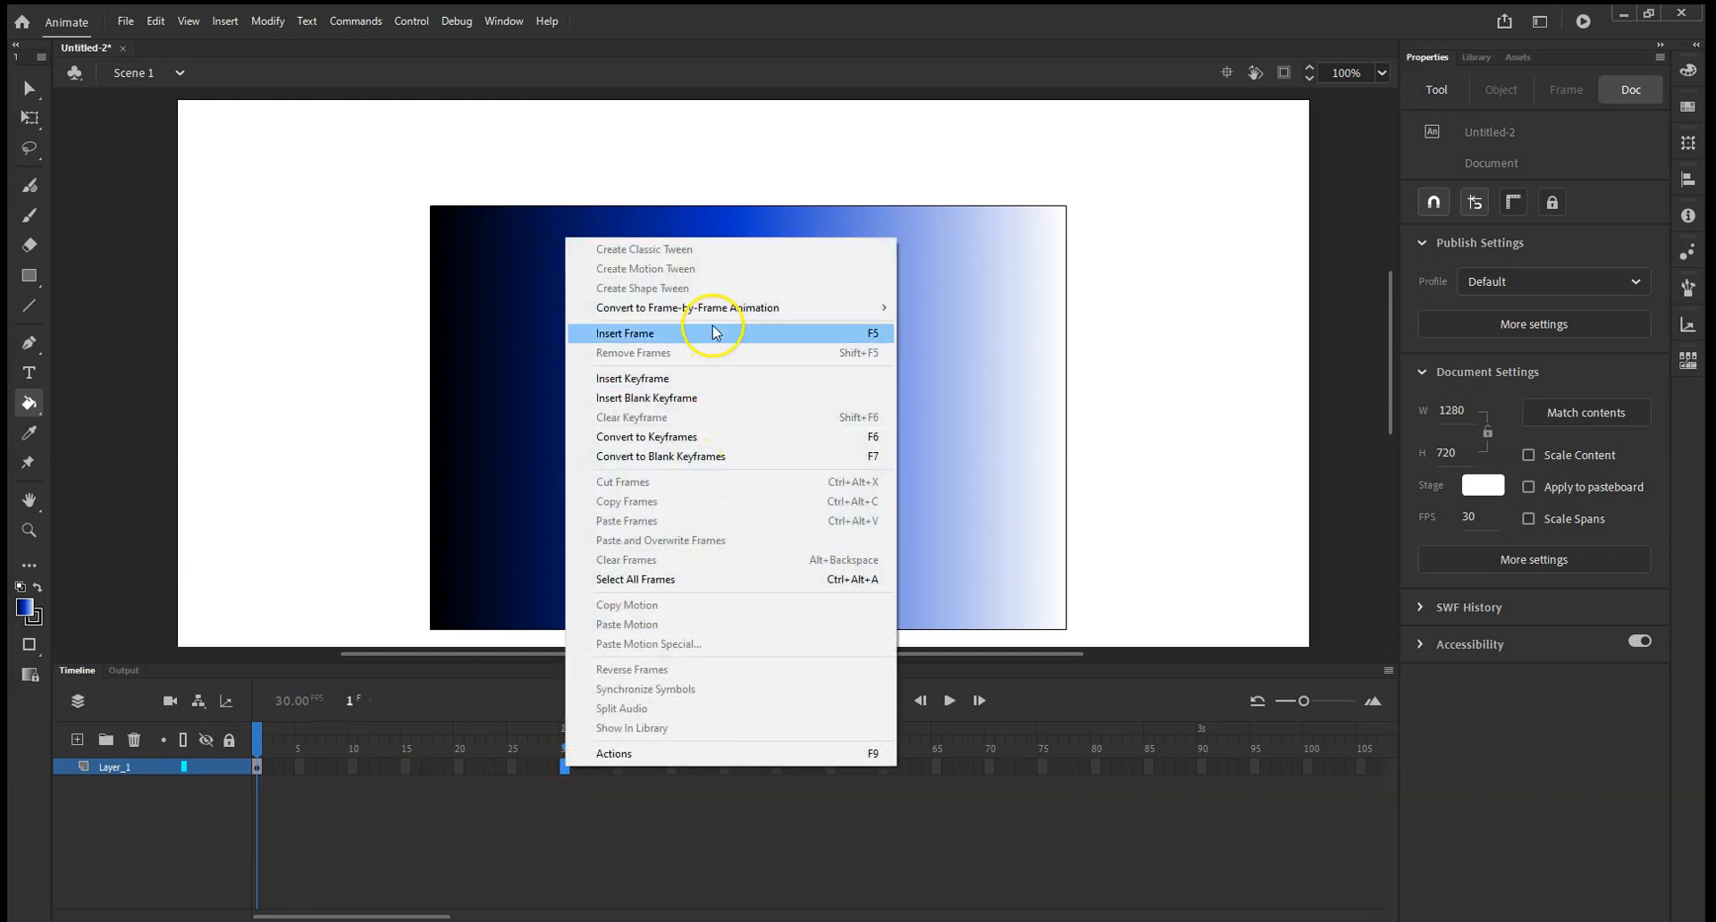
click(715, 332)
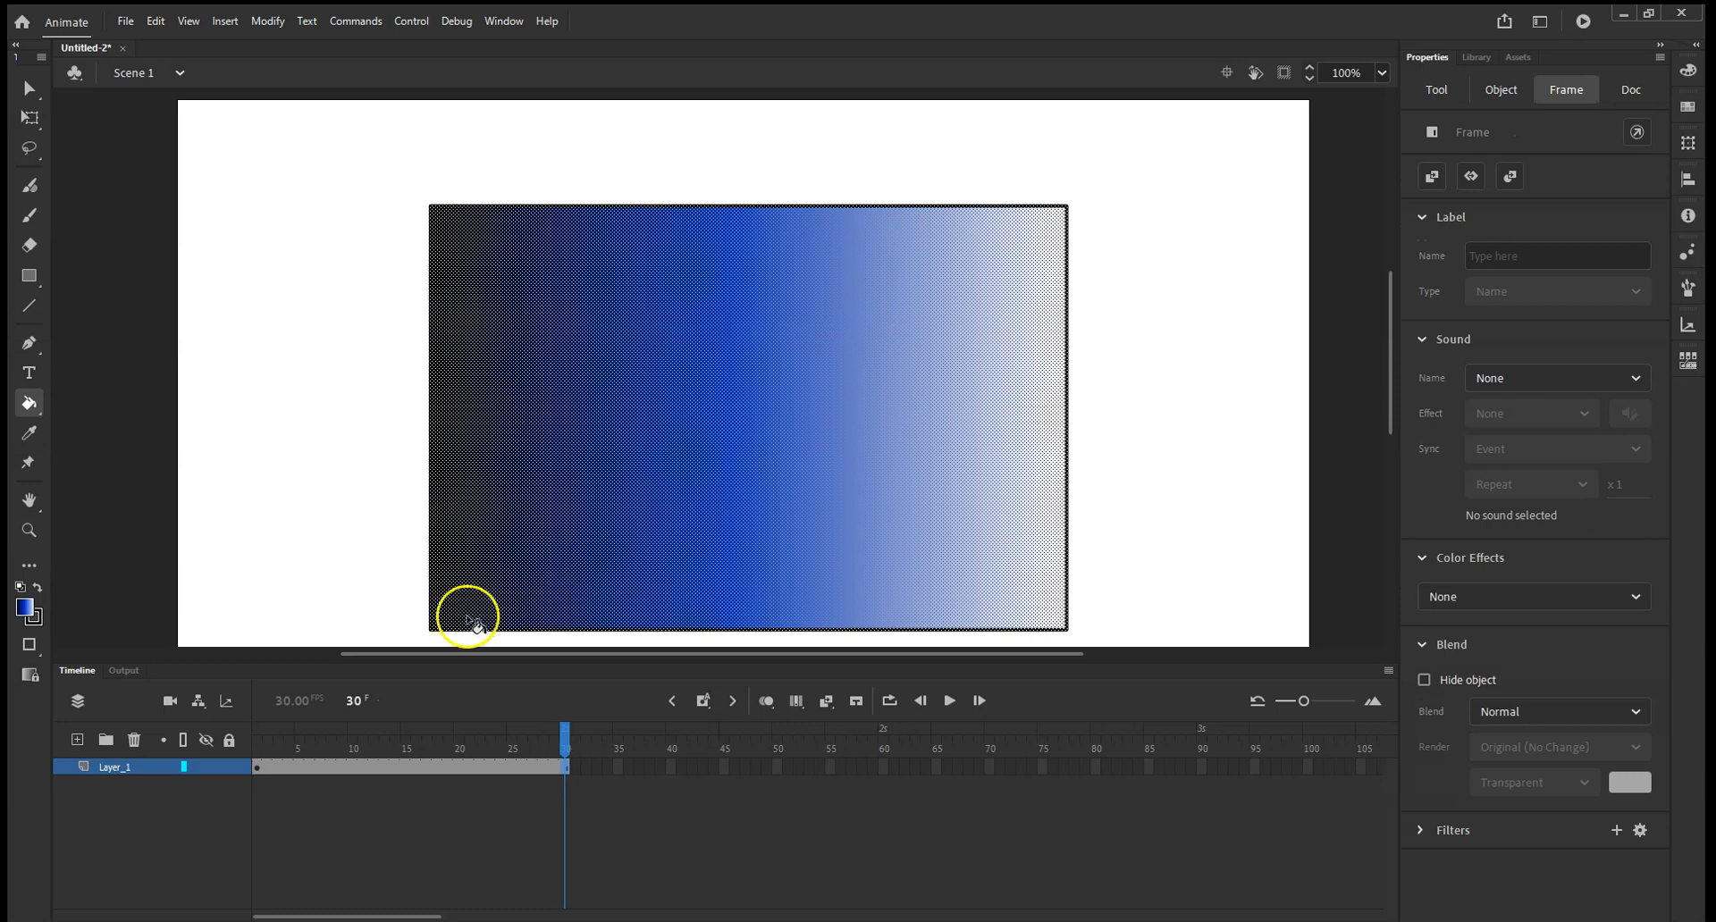
mouse_move(567, 735)
mouse_down()
mouse_move(256, 734)
mouse_move(569, 733)
mouse_up()
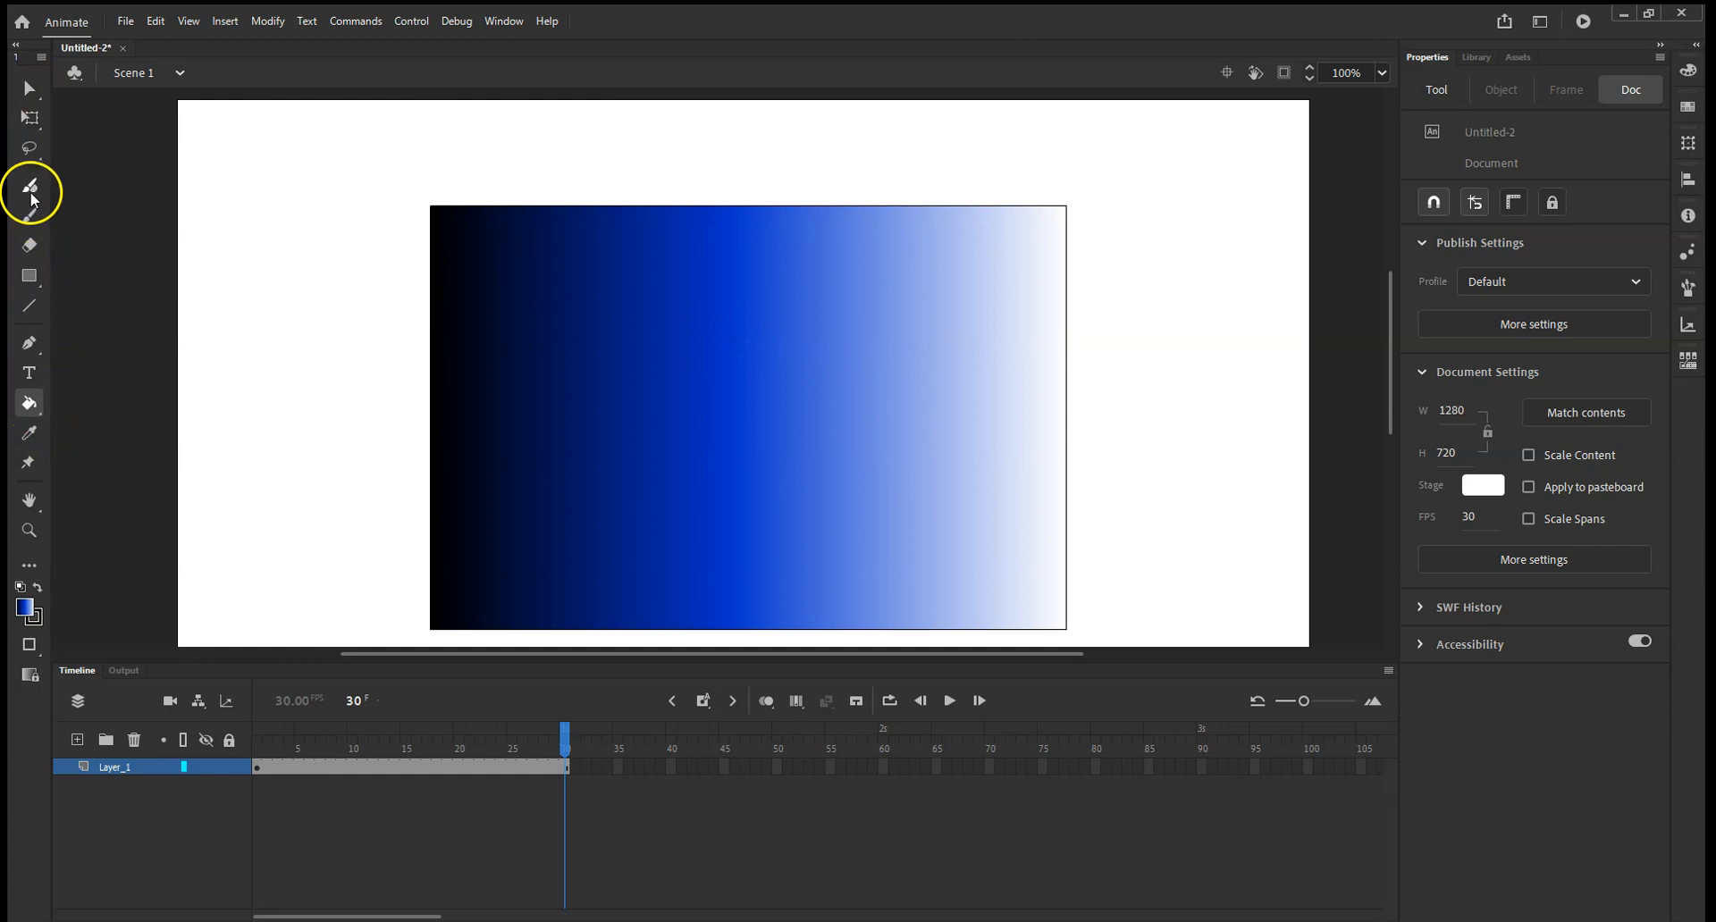
Select the rectangle's gradient fill with the Gradient Transform tool.
click(29, 125)
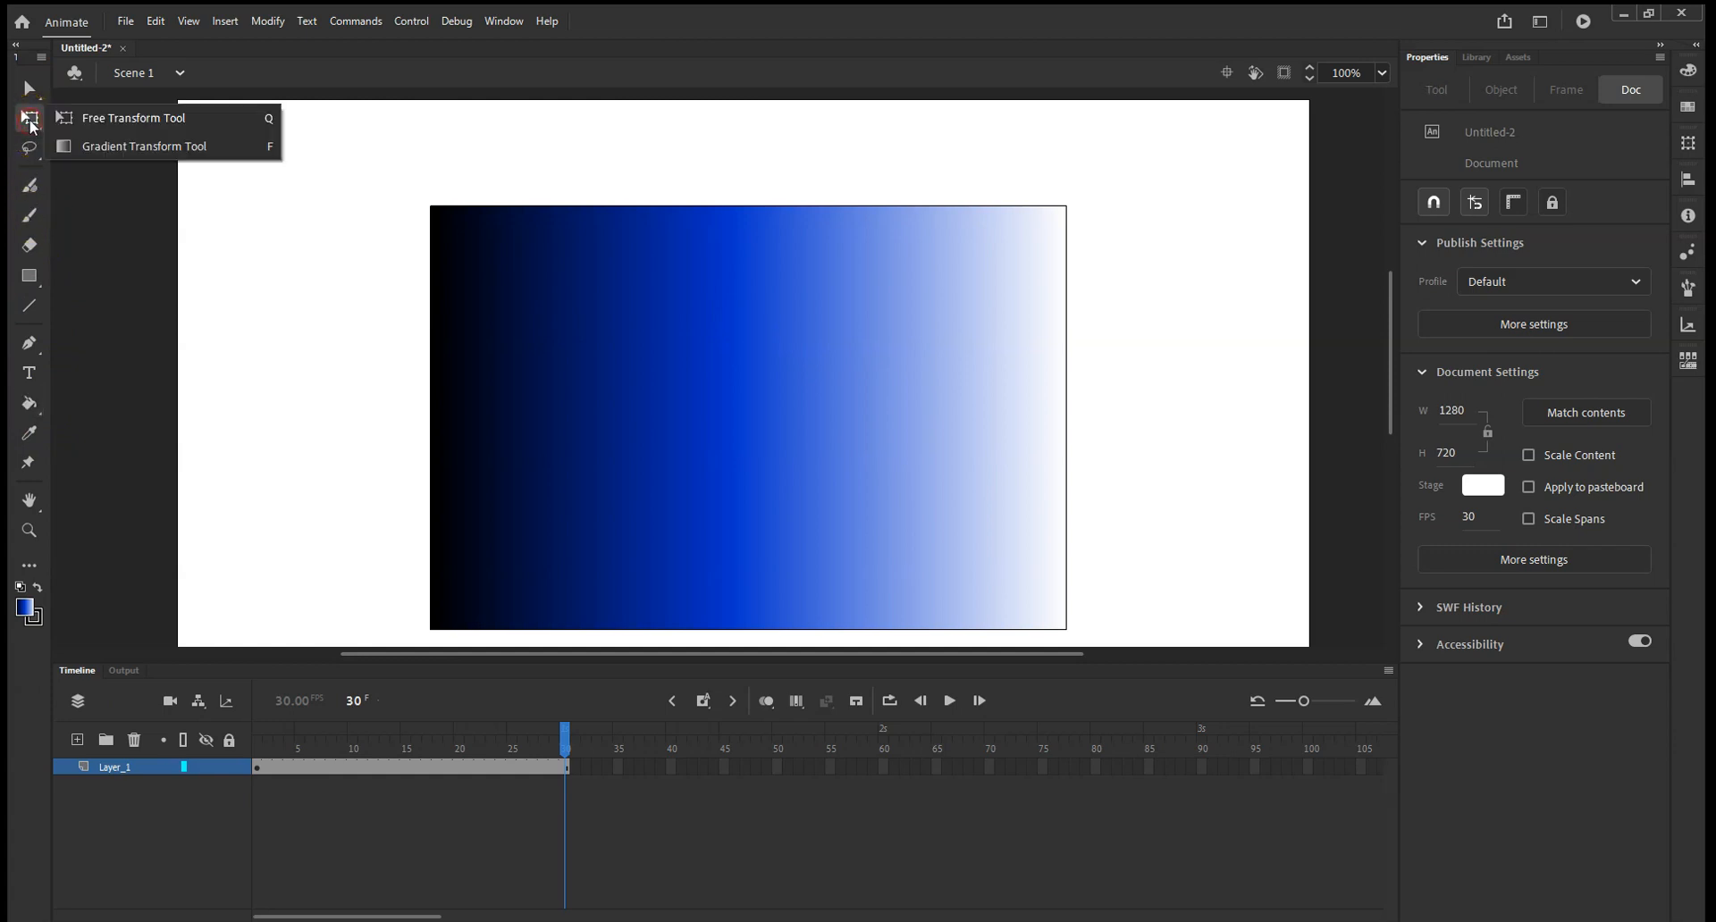
click(152, 146)
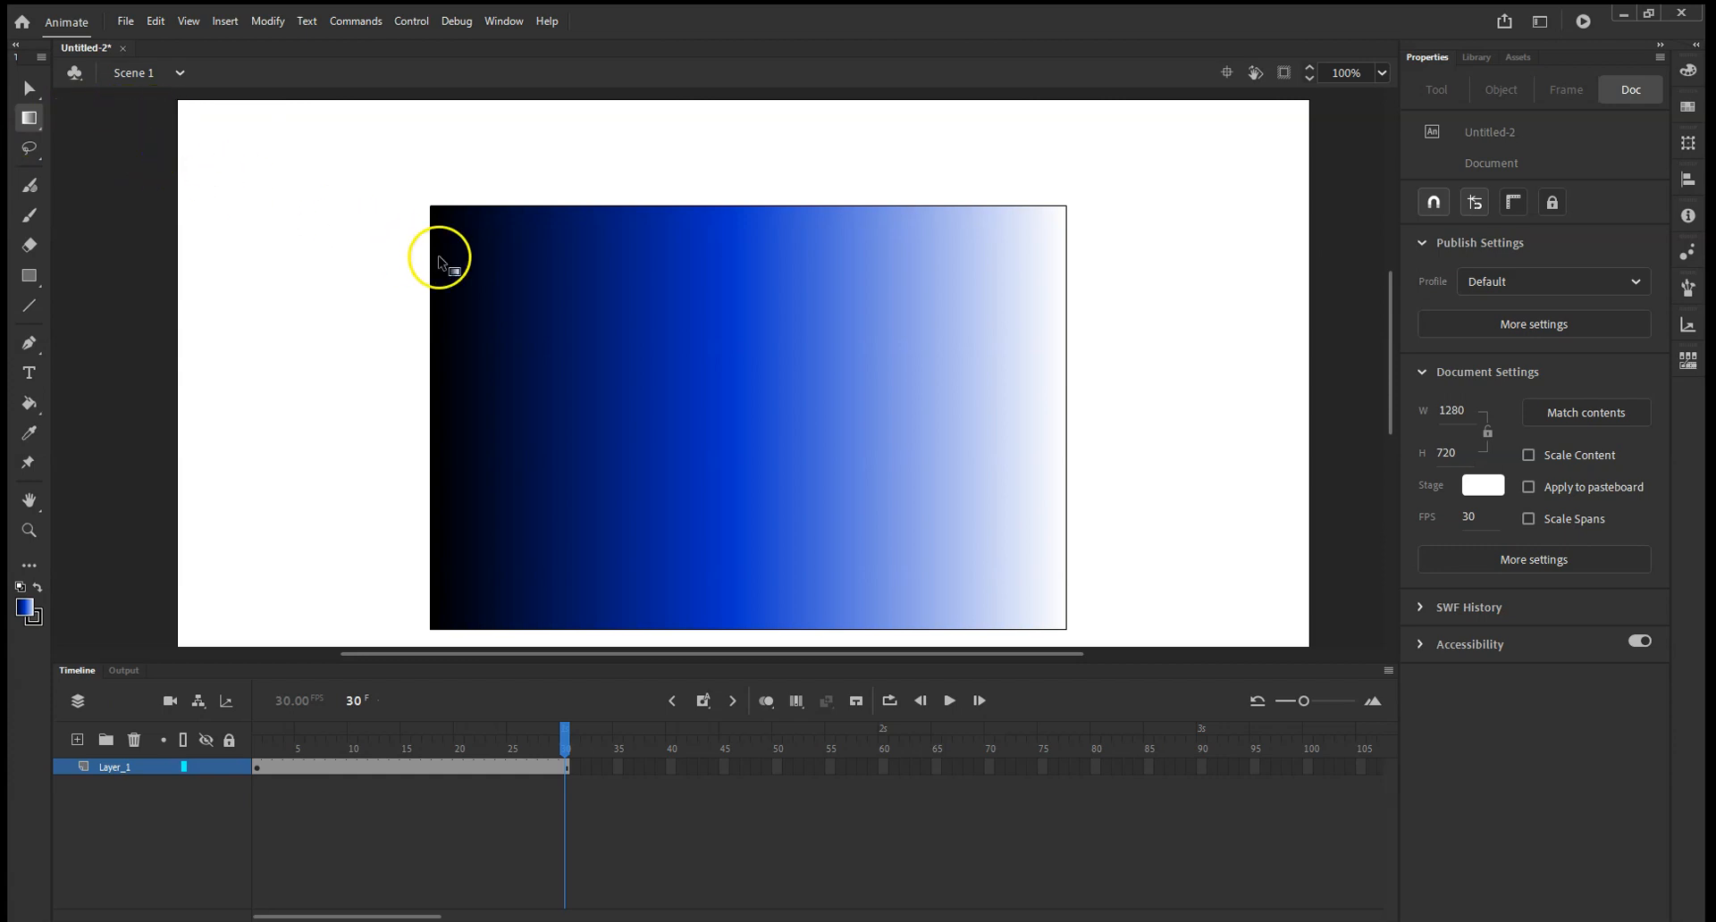
click(543, 291)
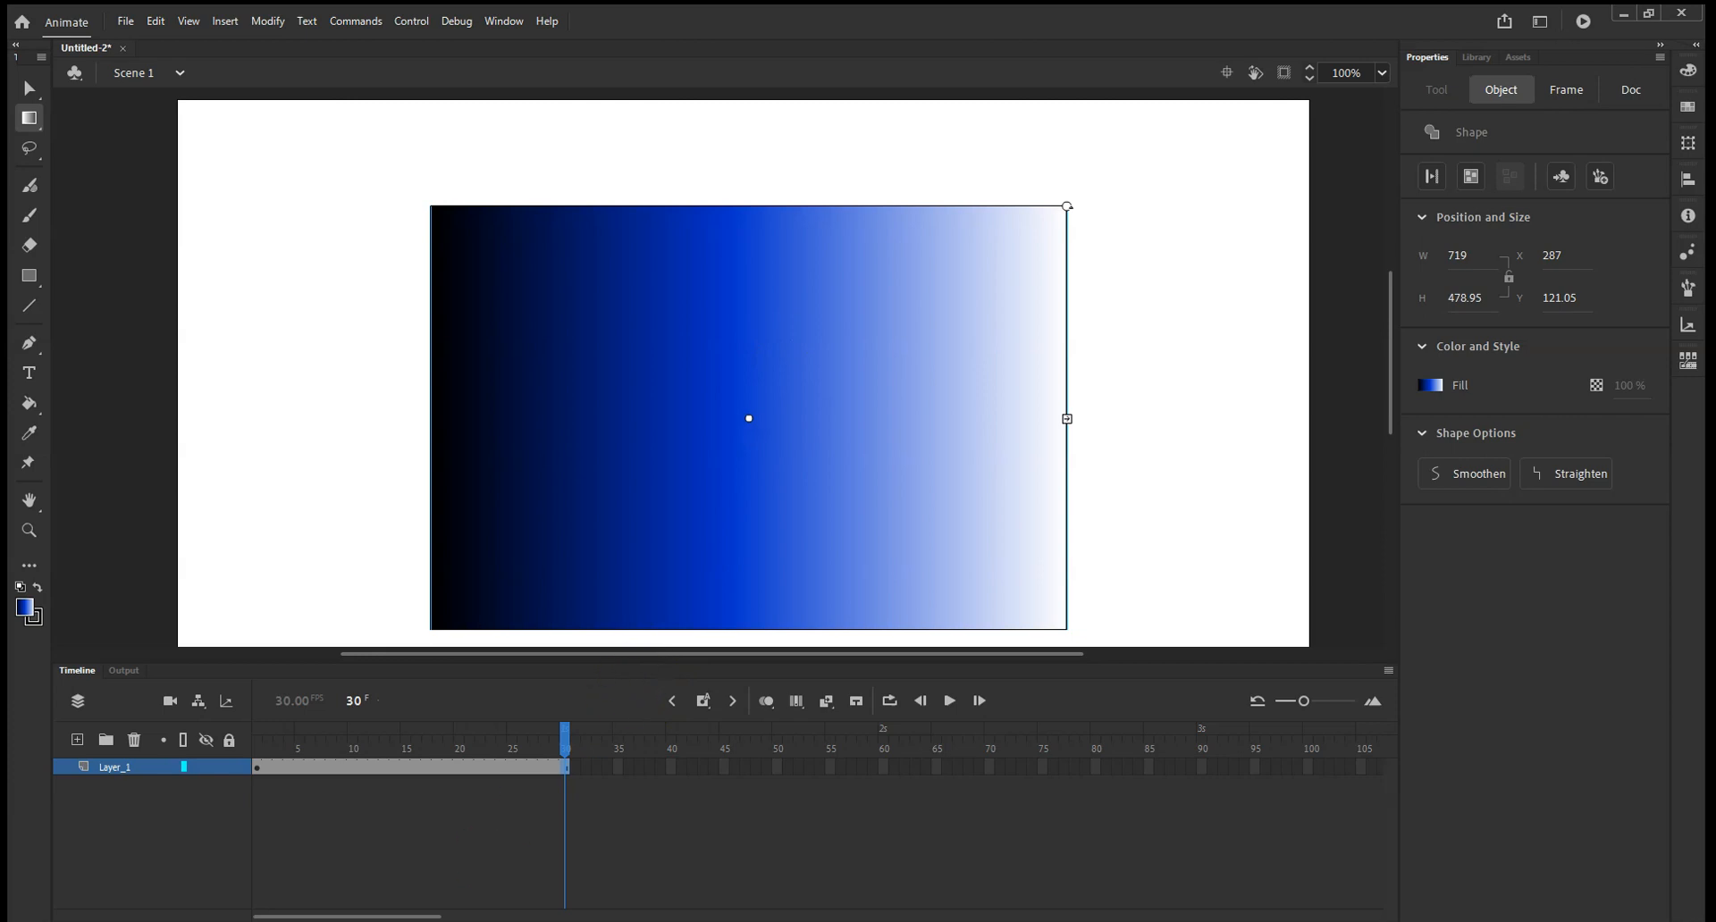
Try a shape tween on Layer_1 with the rectangle's gradient rotated half a turn at frame 30.
right_click(374, 767)
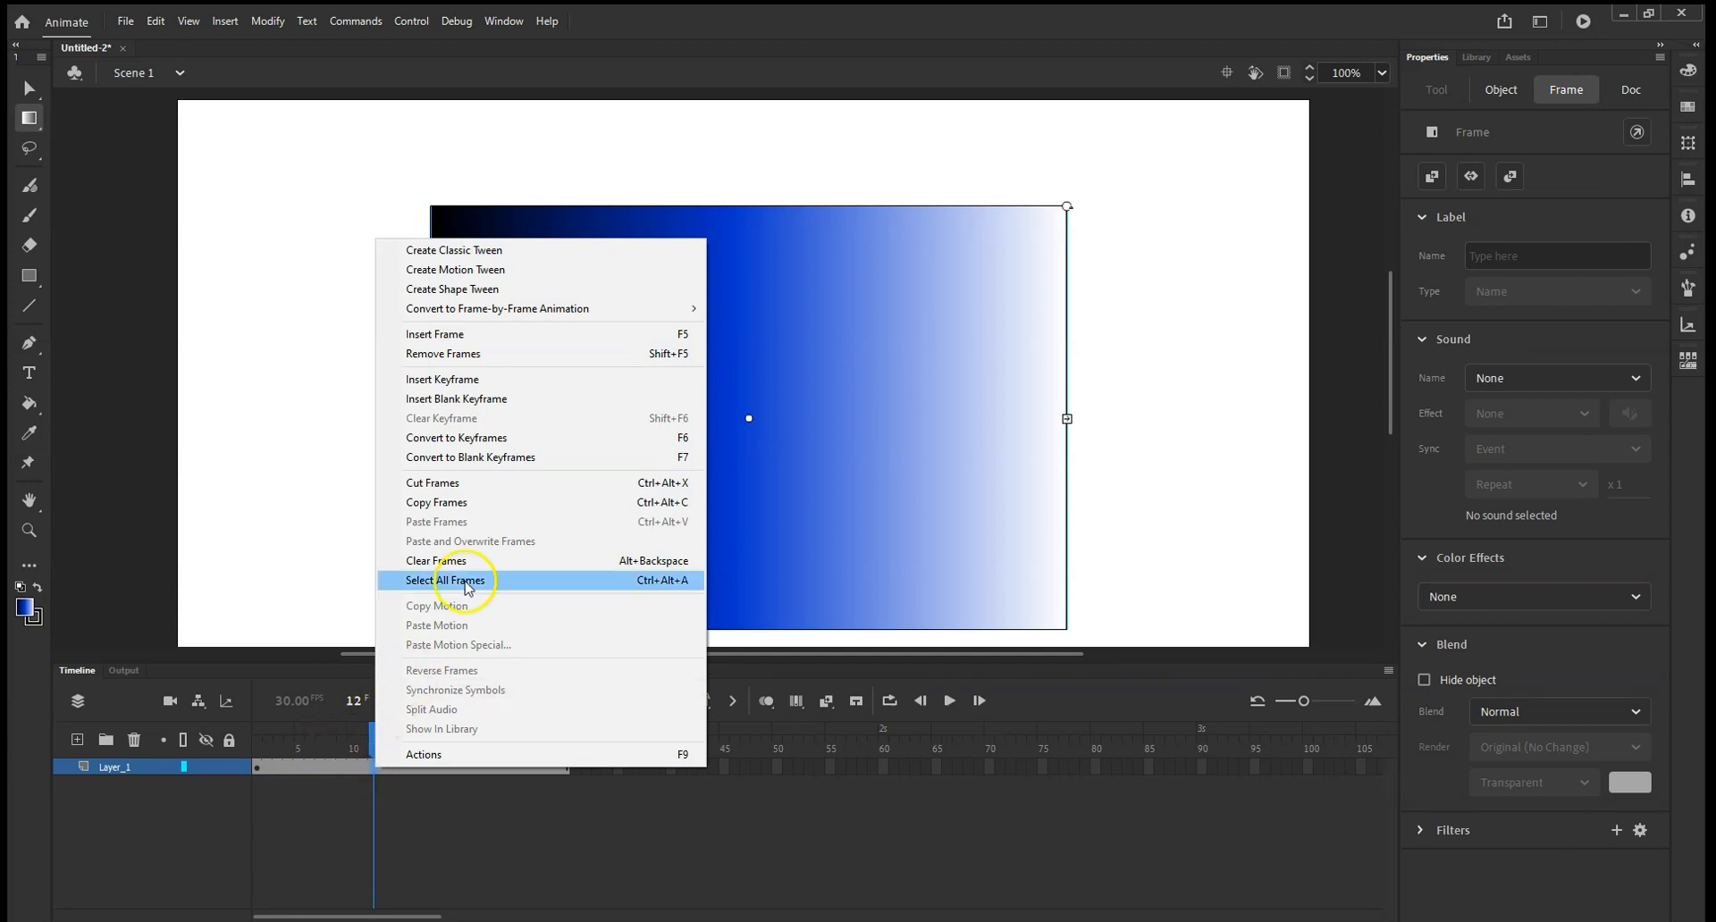
click(521, 292)
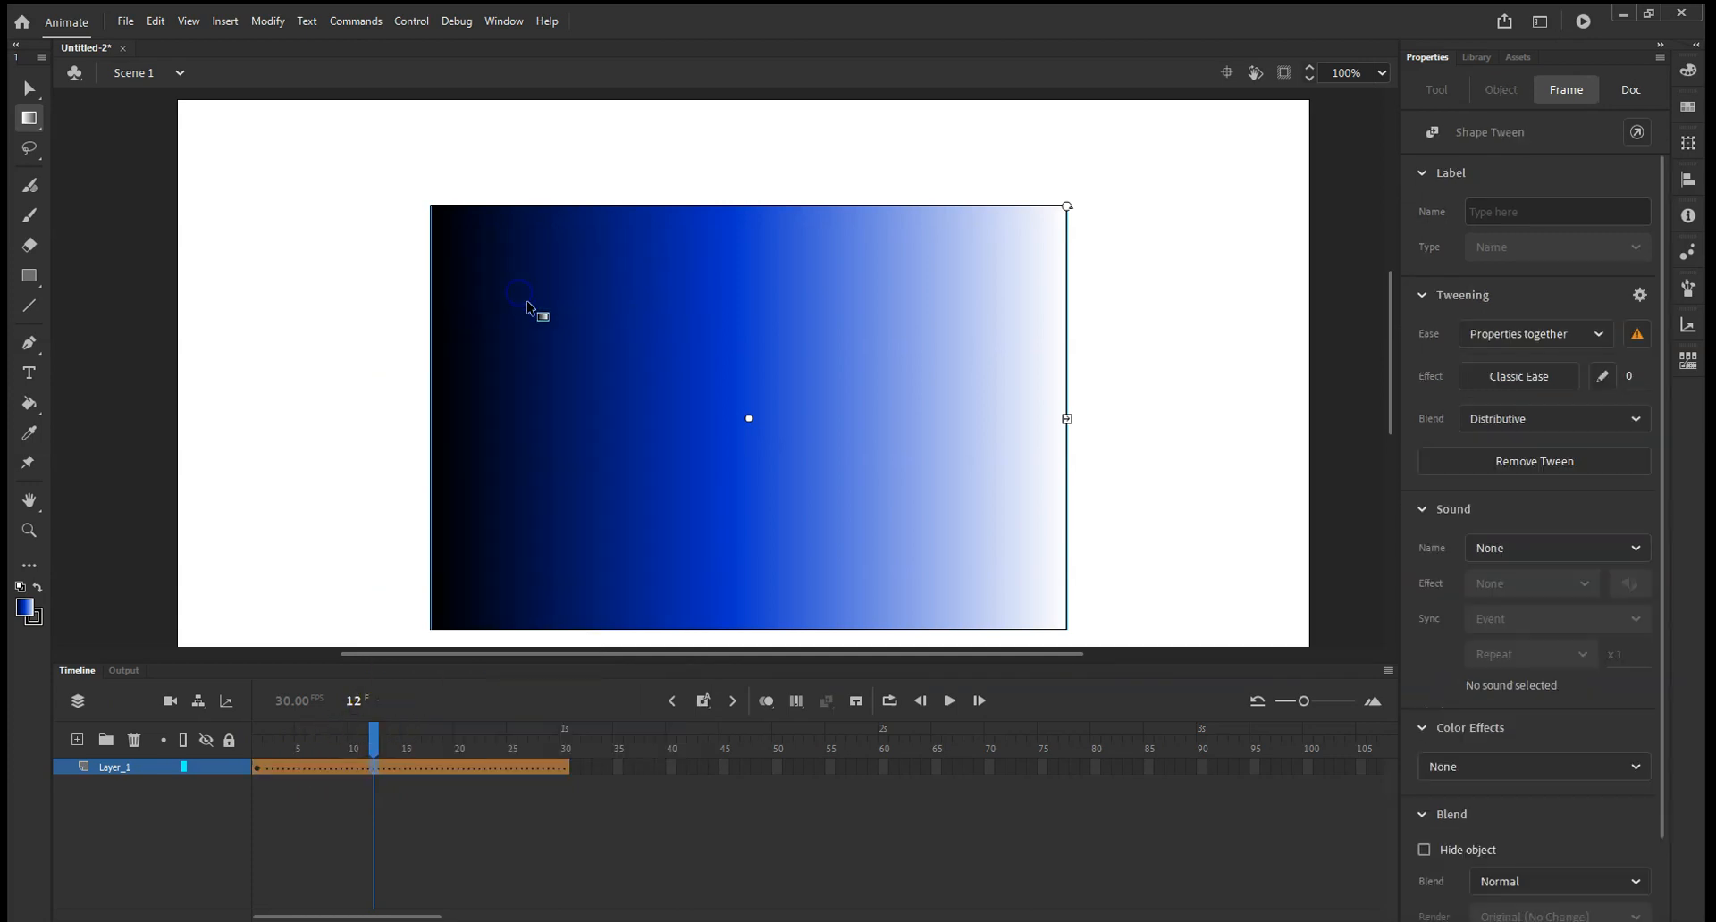
drag(378, 753, 569, 742)
click(808, 408)
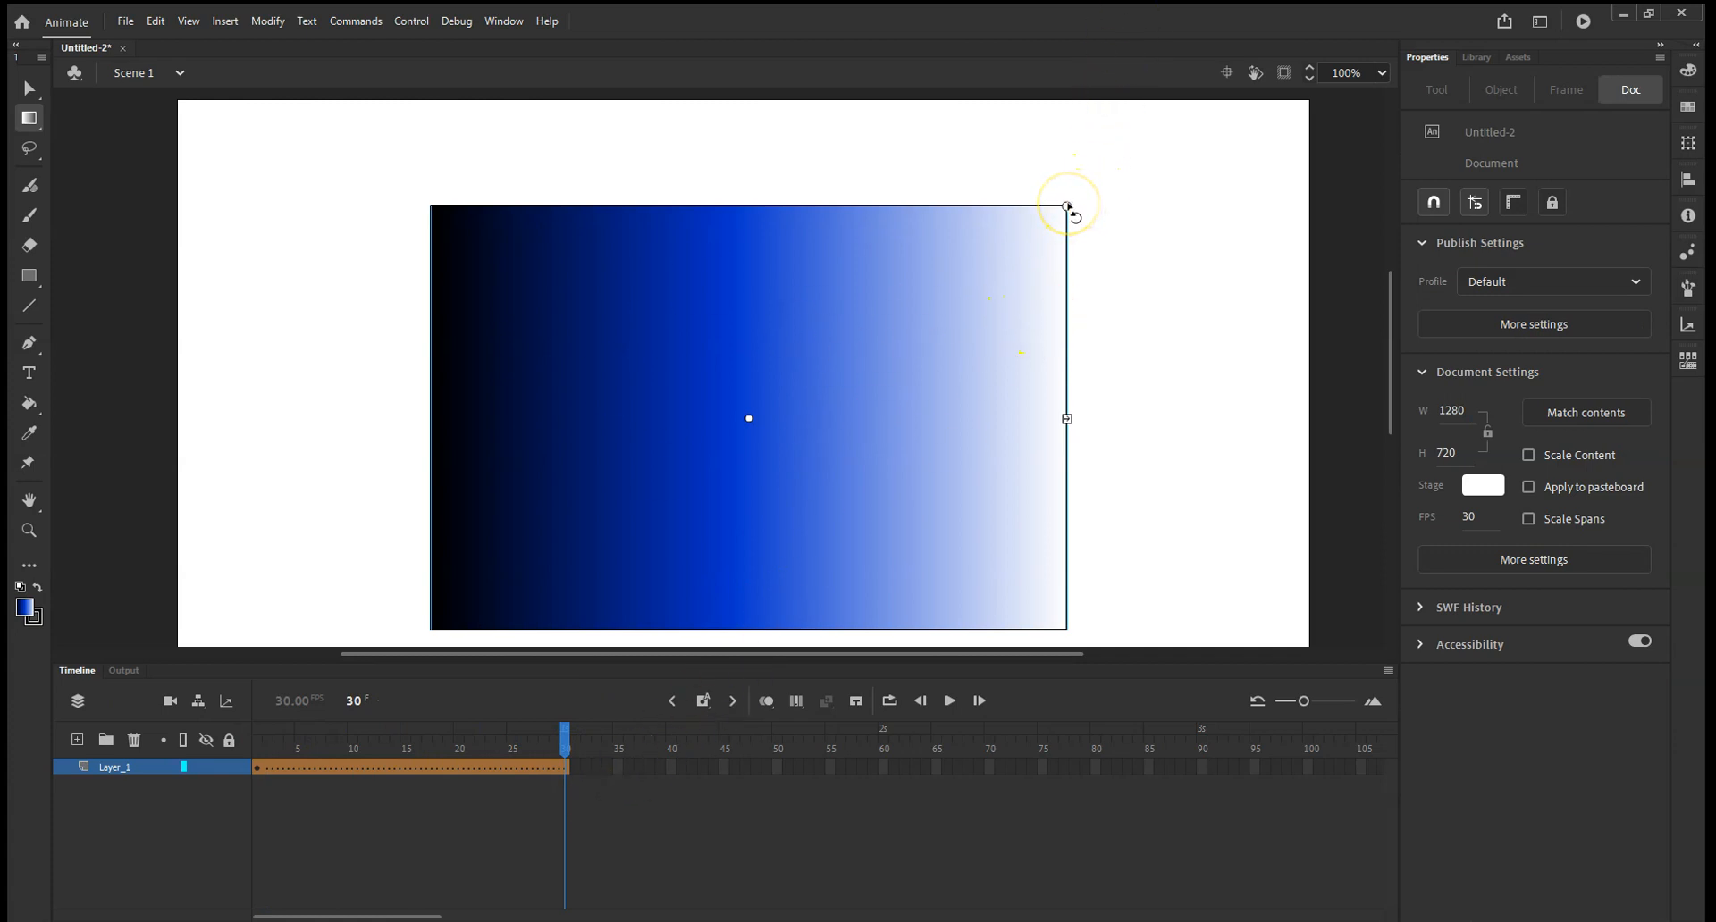
drag(1068, 204, 655, 480)
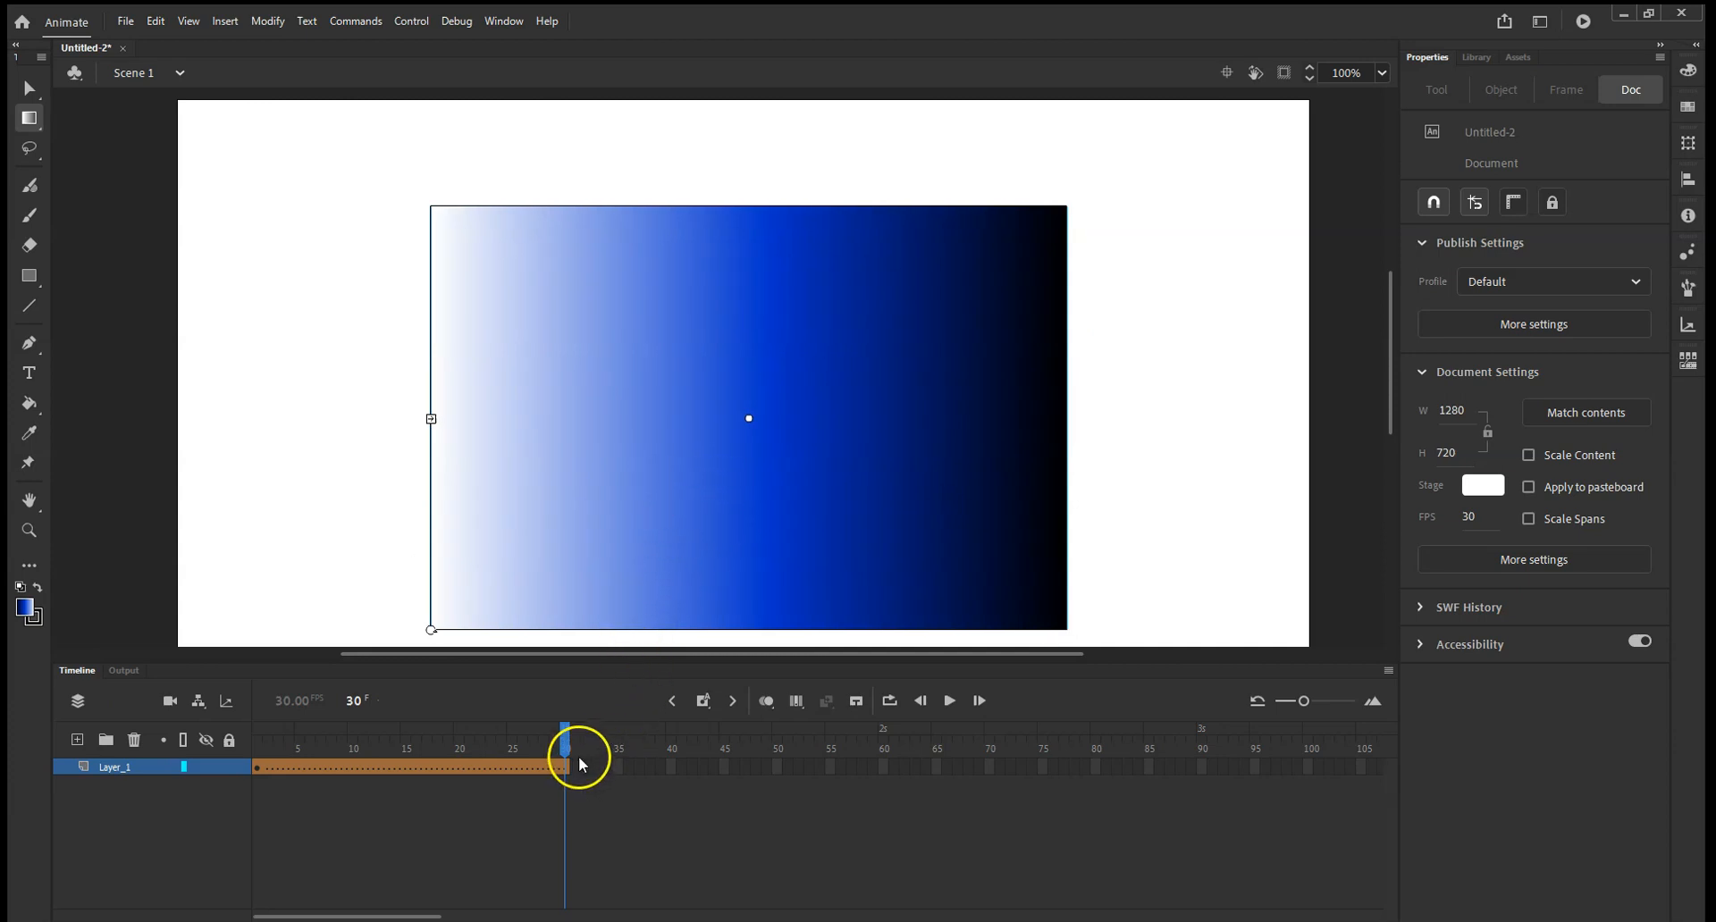
Play the timeline from frame 1 to check the gradient animation.
drag(566, 737, 269, 751)
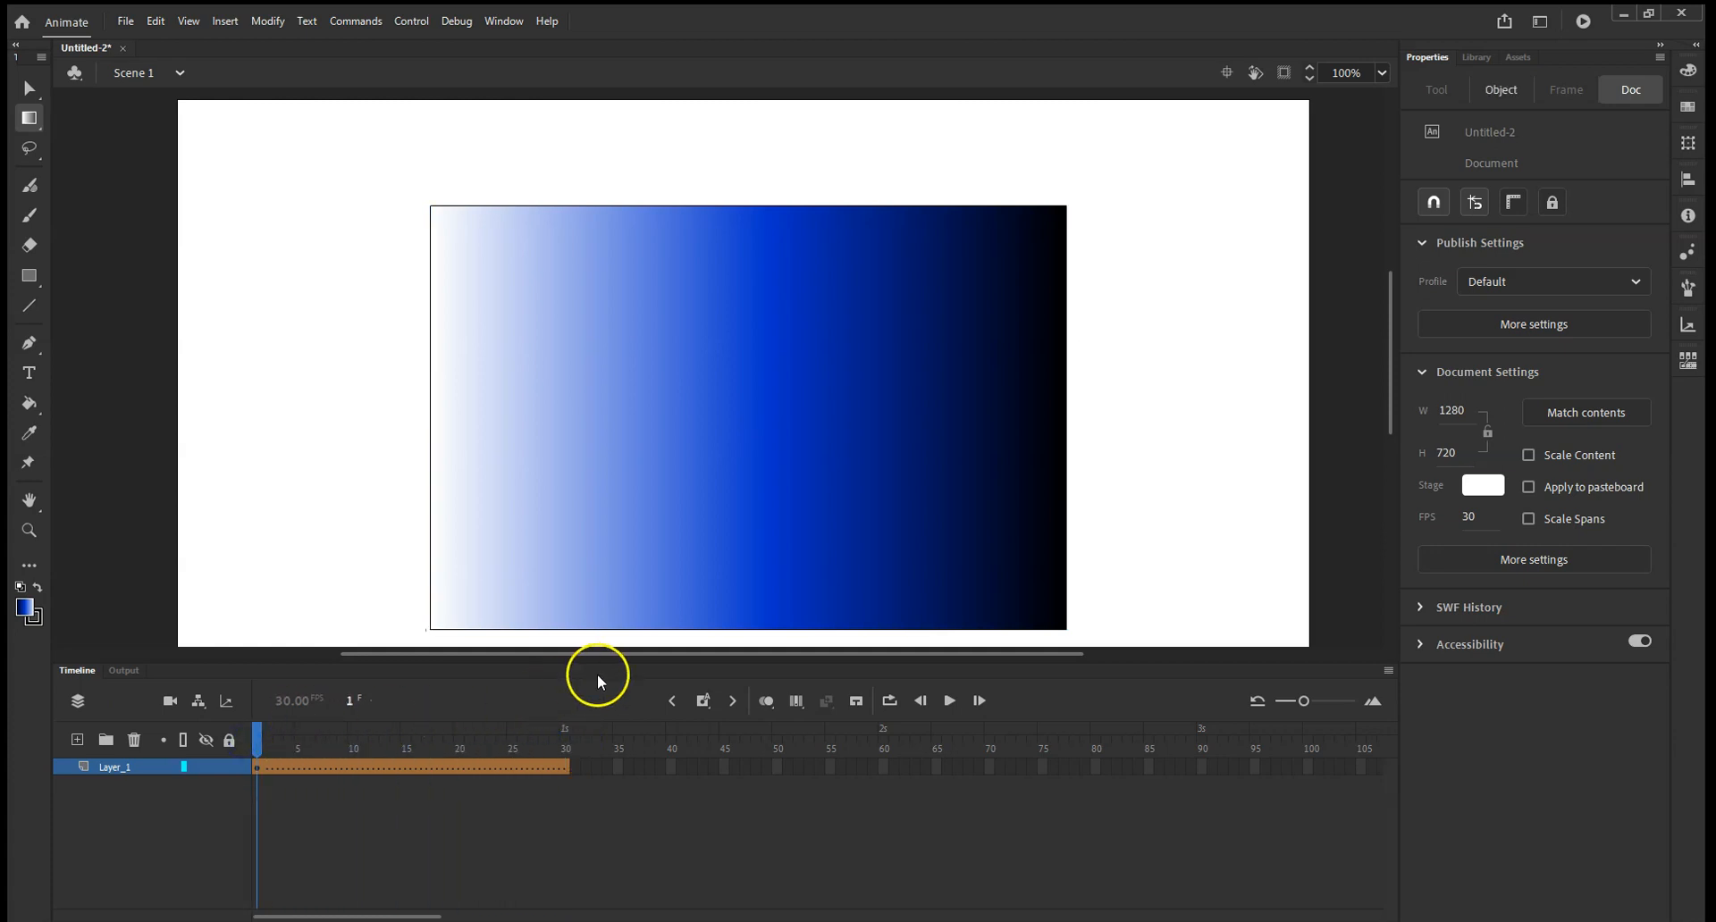
click(949, 700)
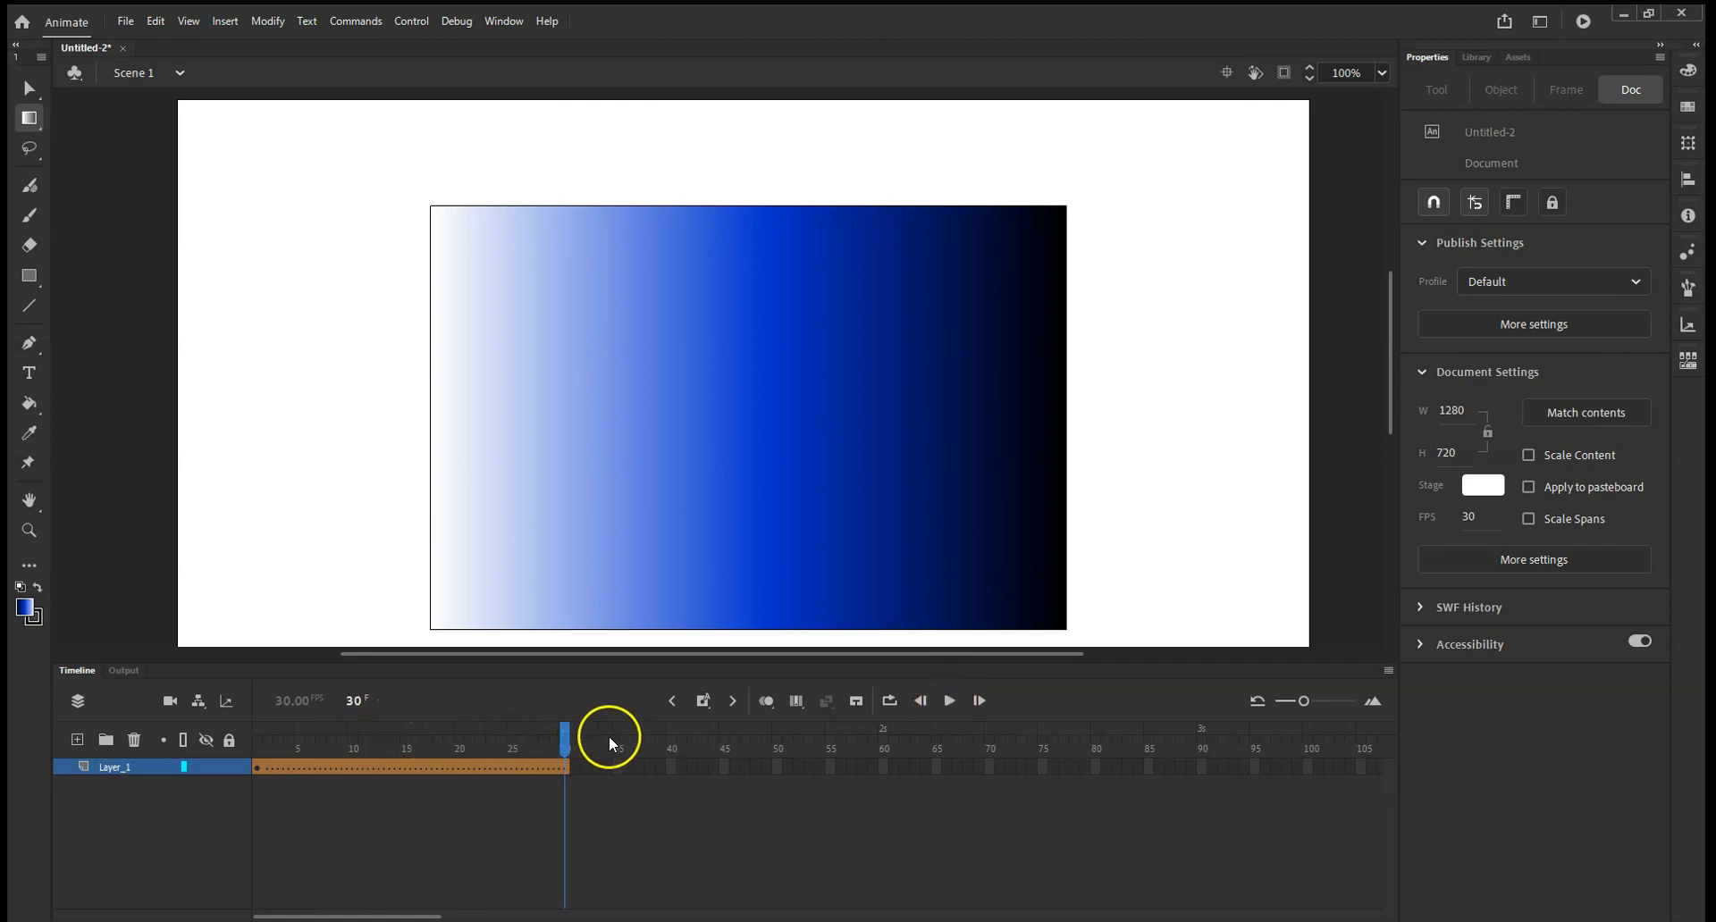
click(575, 769)
click(573, 750)
Undo the gradient rotation and the shape tween on Layer_1.
key(ctrl+z)
key(ctrl+z)
key(ctrl+z)
key(ctrl+z)
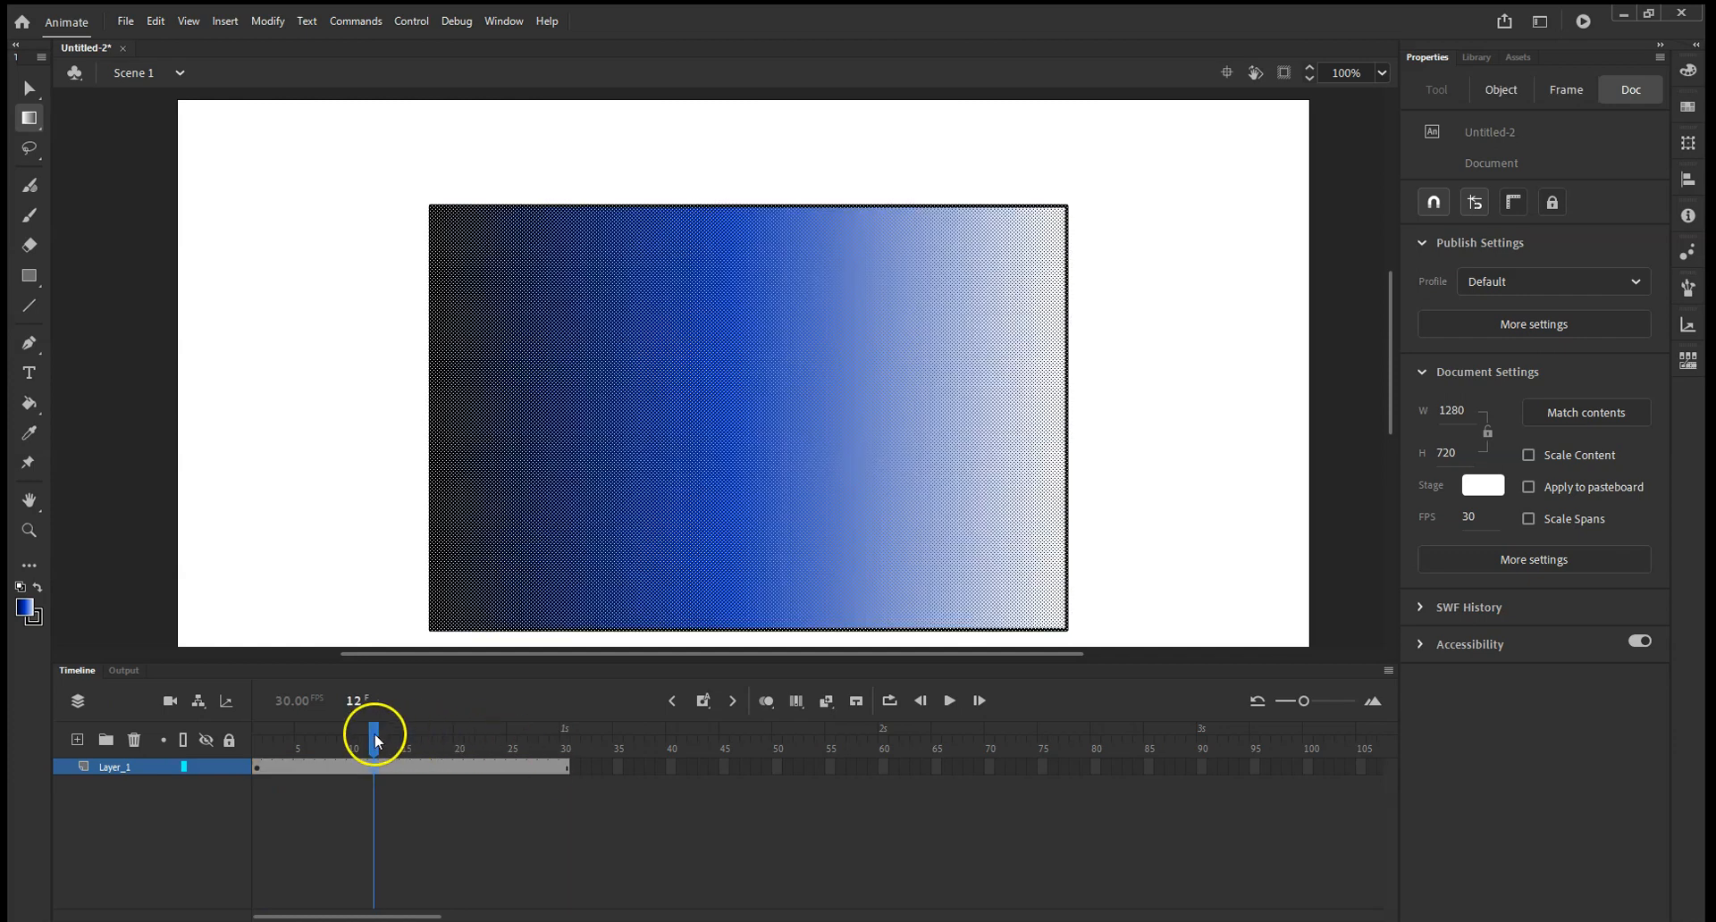
Insert a keyframe at frame 31 of Layer_1 and create a shape tween across the frames before it.
drag(373, 734, 567, 740)
right_click(578, 771)
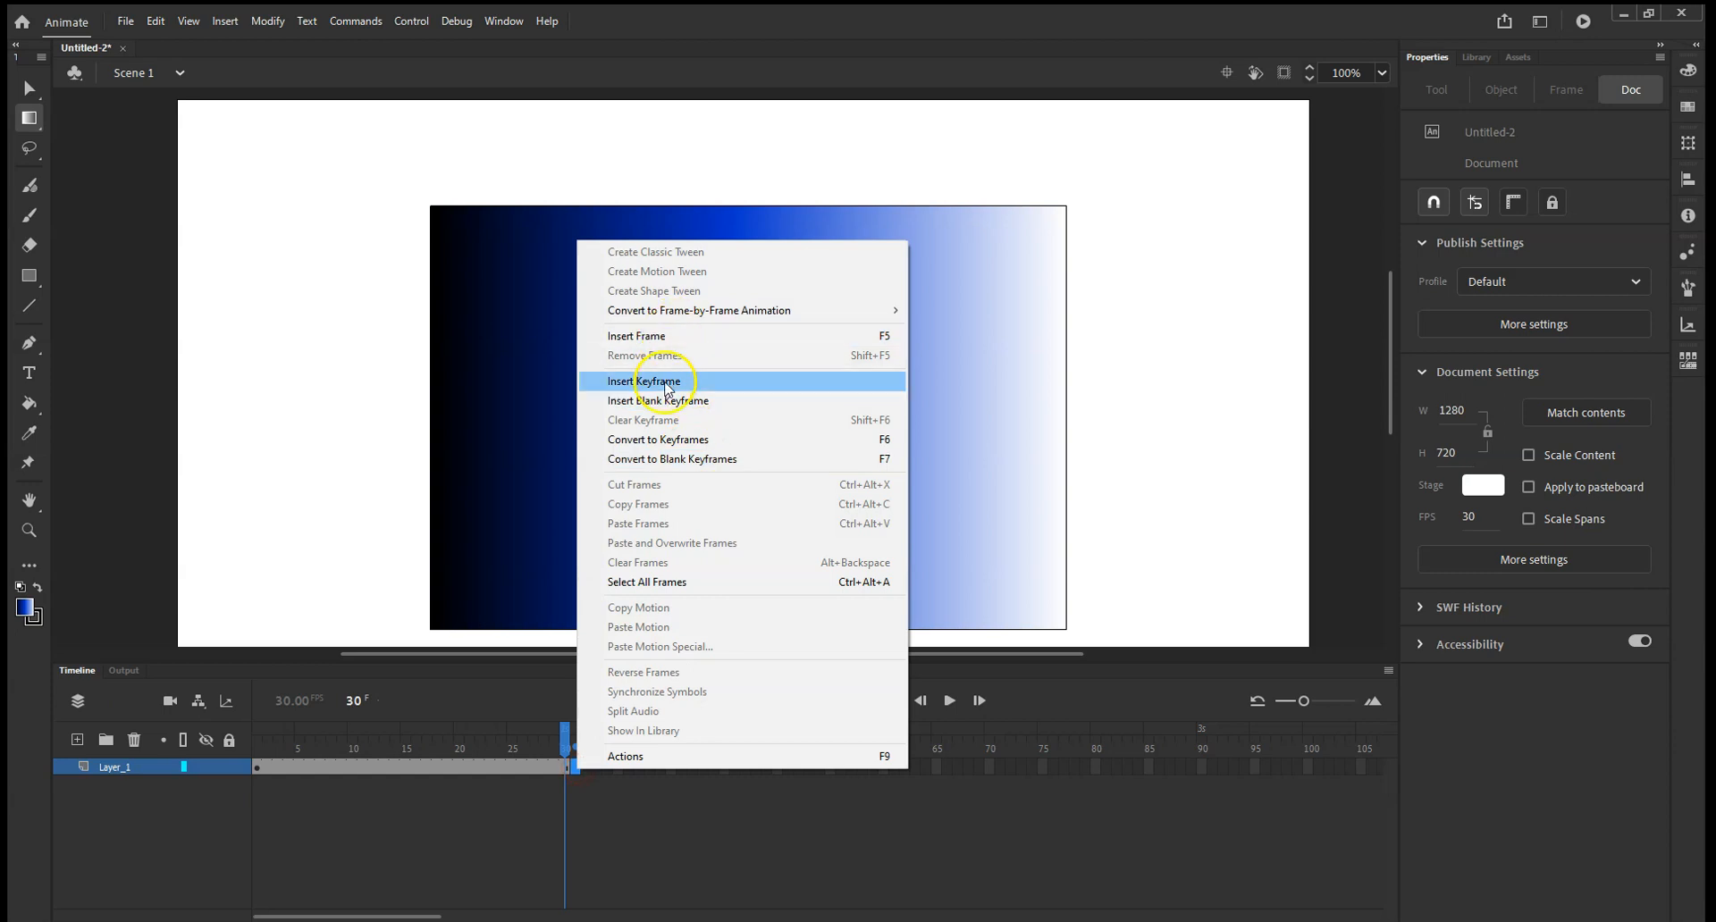
click(664, 386)
right_click(554, 769)
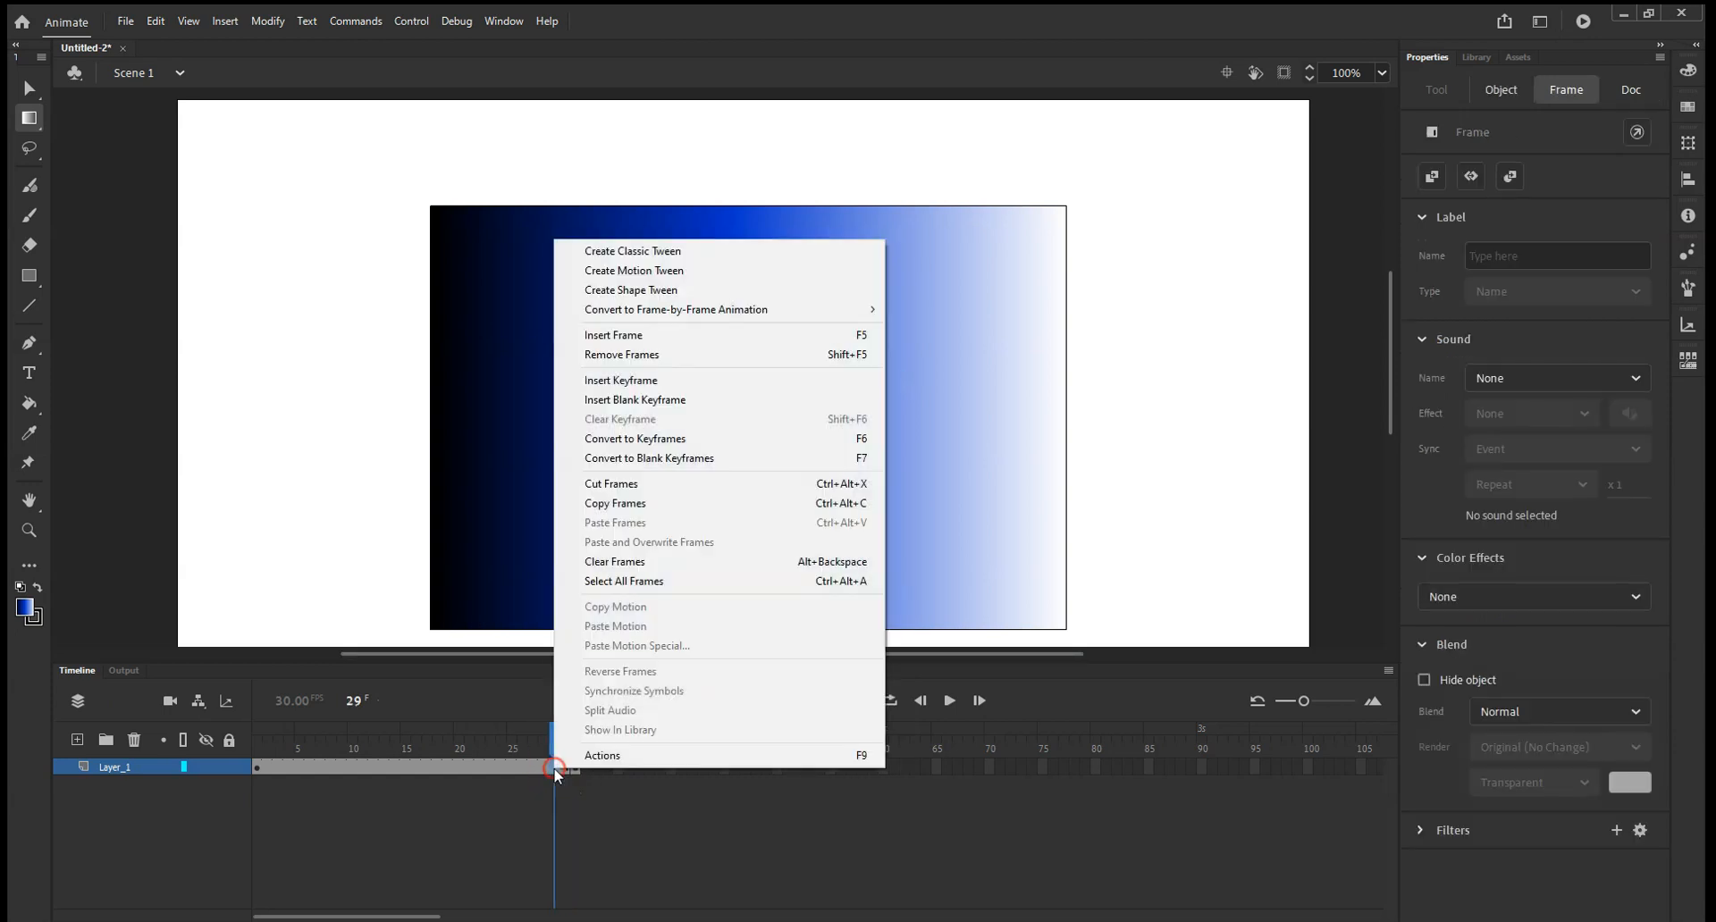
click(657, 289)
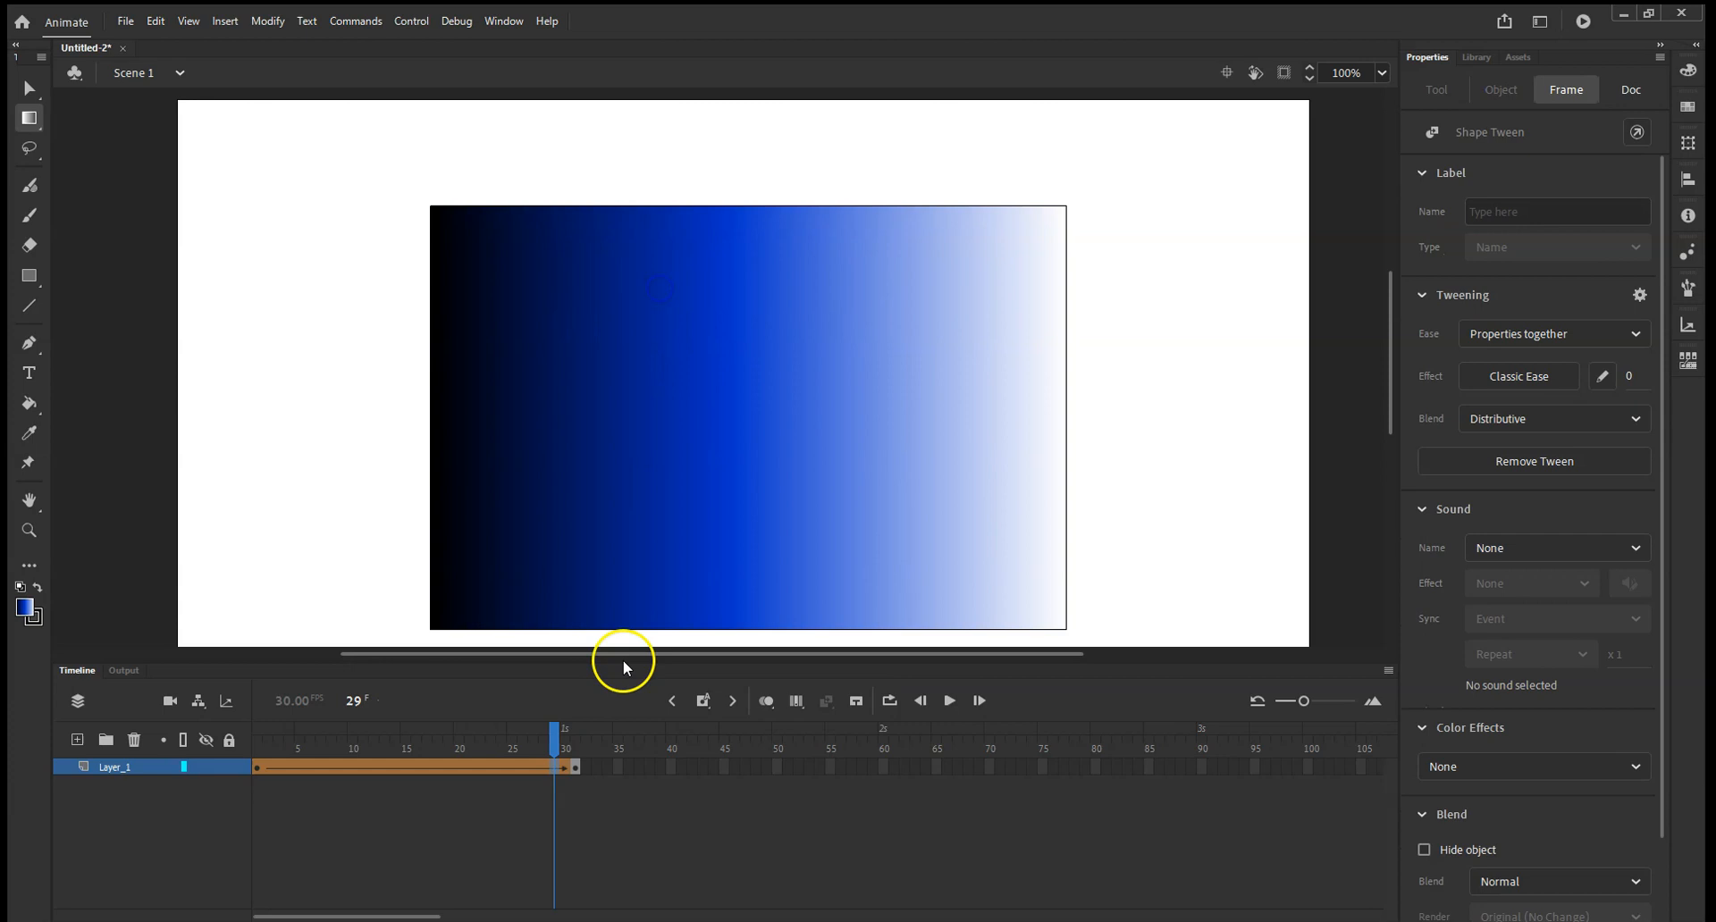
Rotate the rectangle's gradient half a turn at frame 31 with the Gradient Transform tool.
mouse_move(561, 728)
mouse_down()
mouse_move(276, 729)
mouse_move(575, 728)
mouse_up()
click(699, 551)
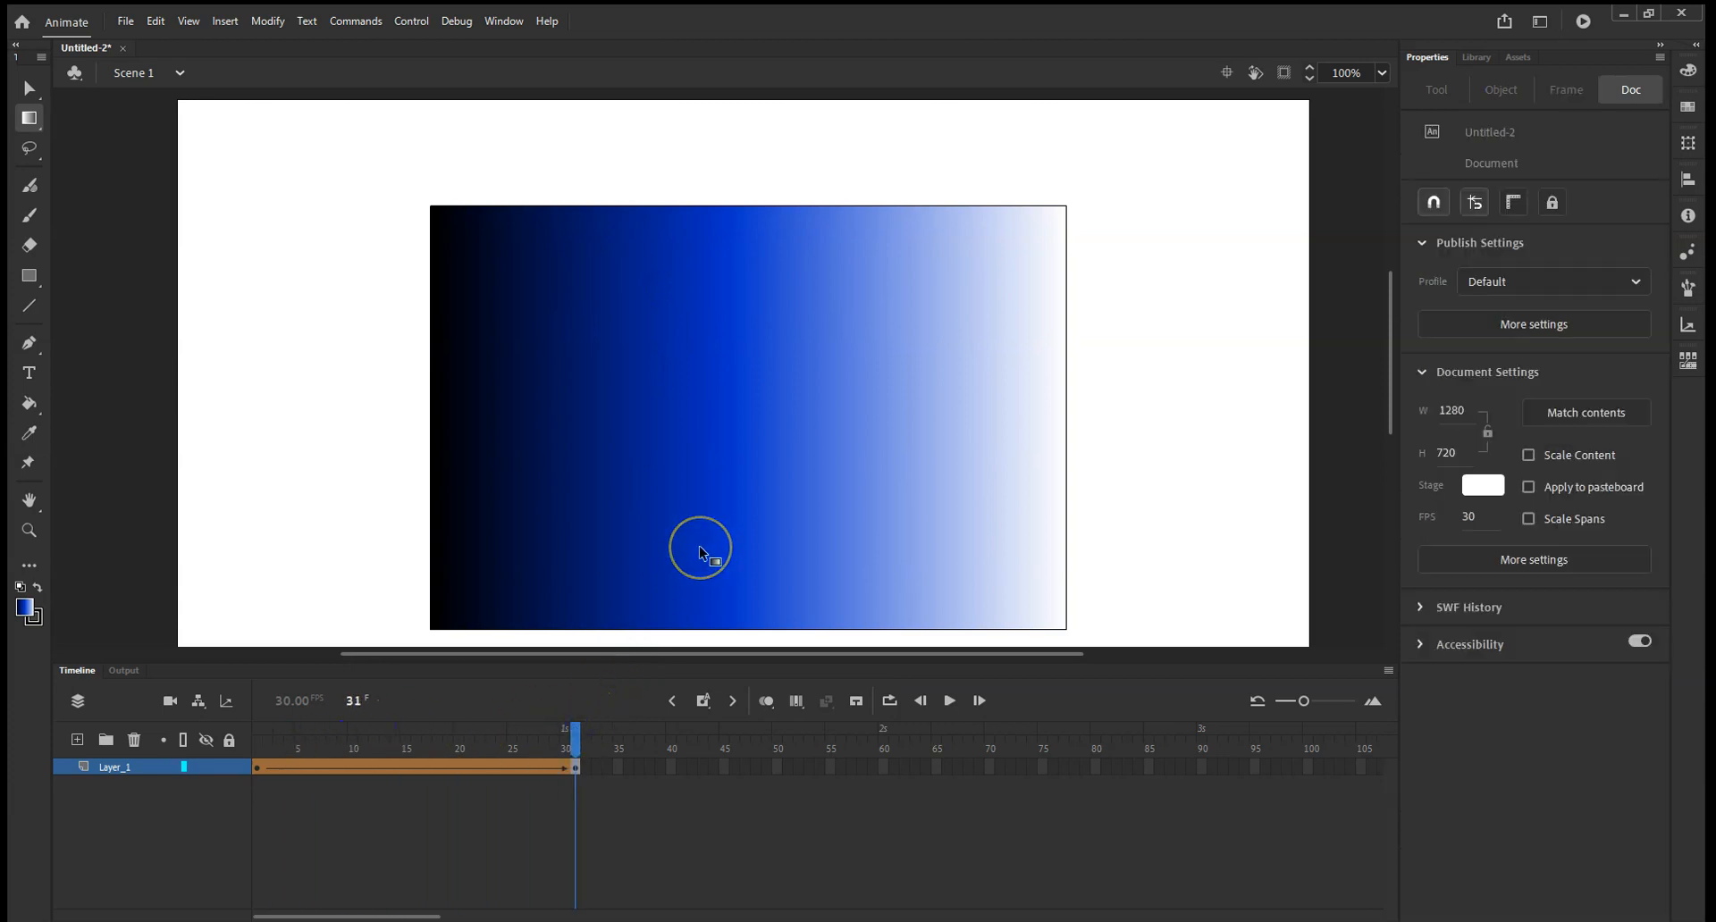
click(700, 552)
drag(1067, 205, 465, 612)
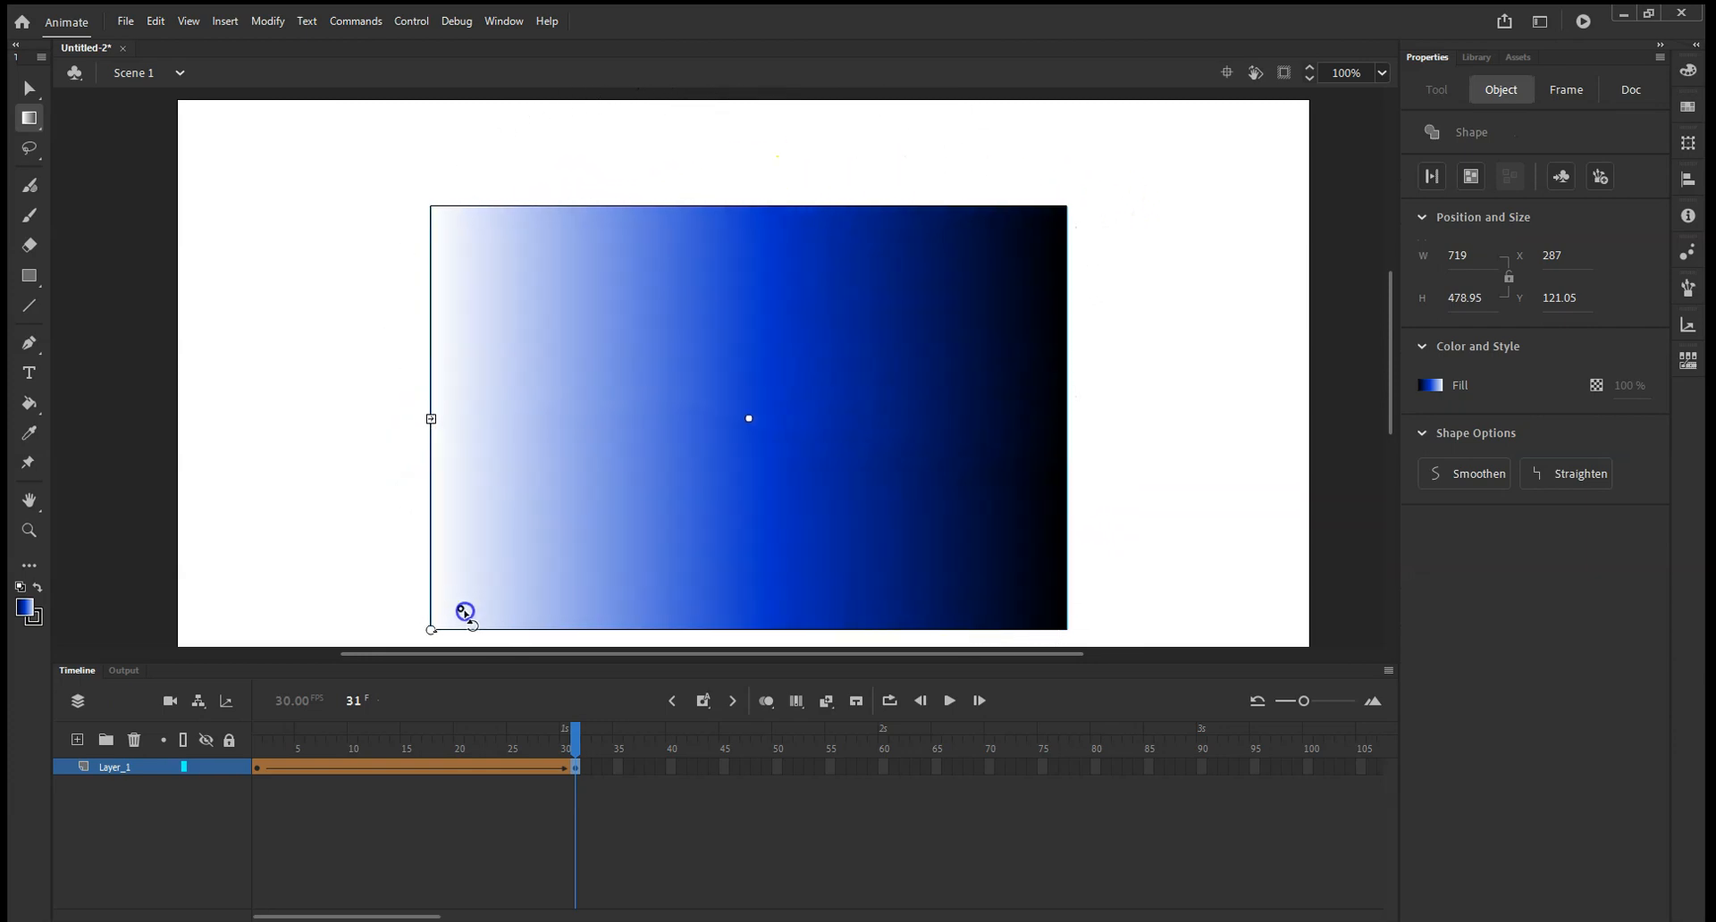
Play the timeline to check the rectangle's half-turn gradient animation.
click(949, 700)
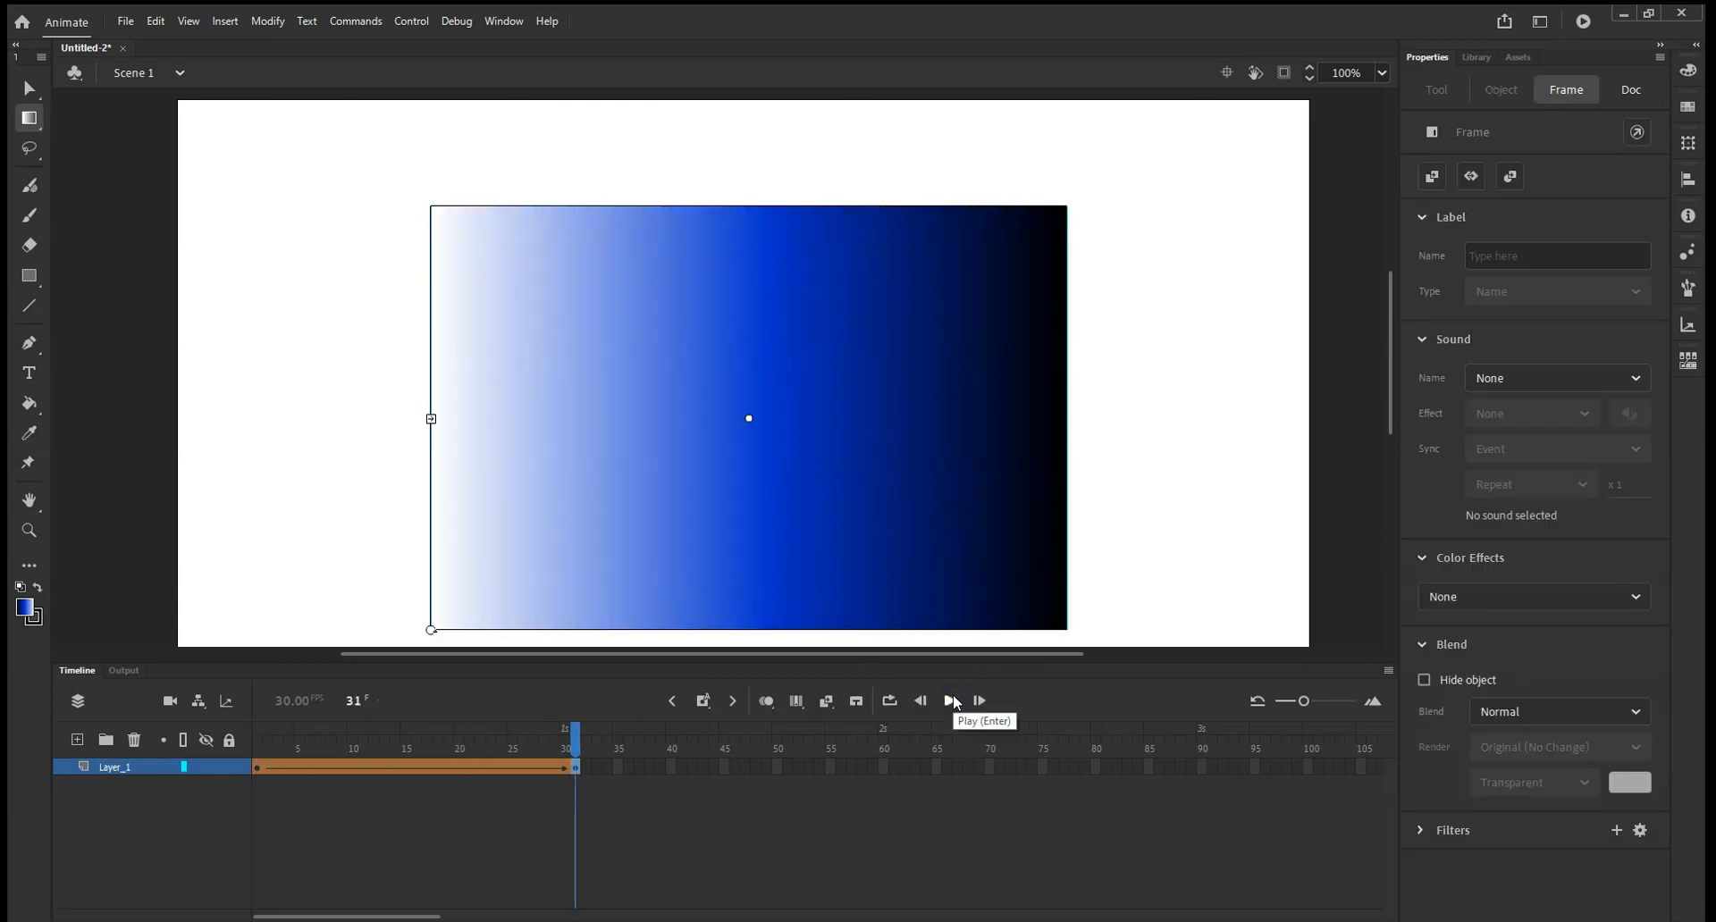
click(950, 701)
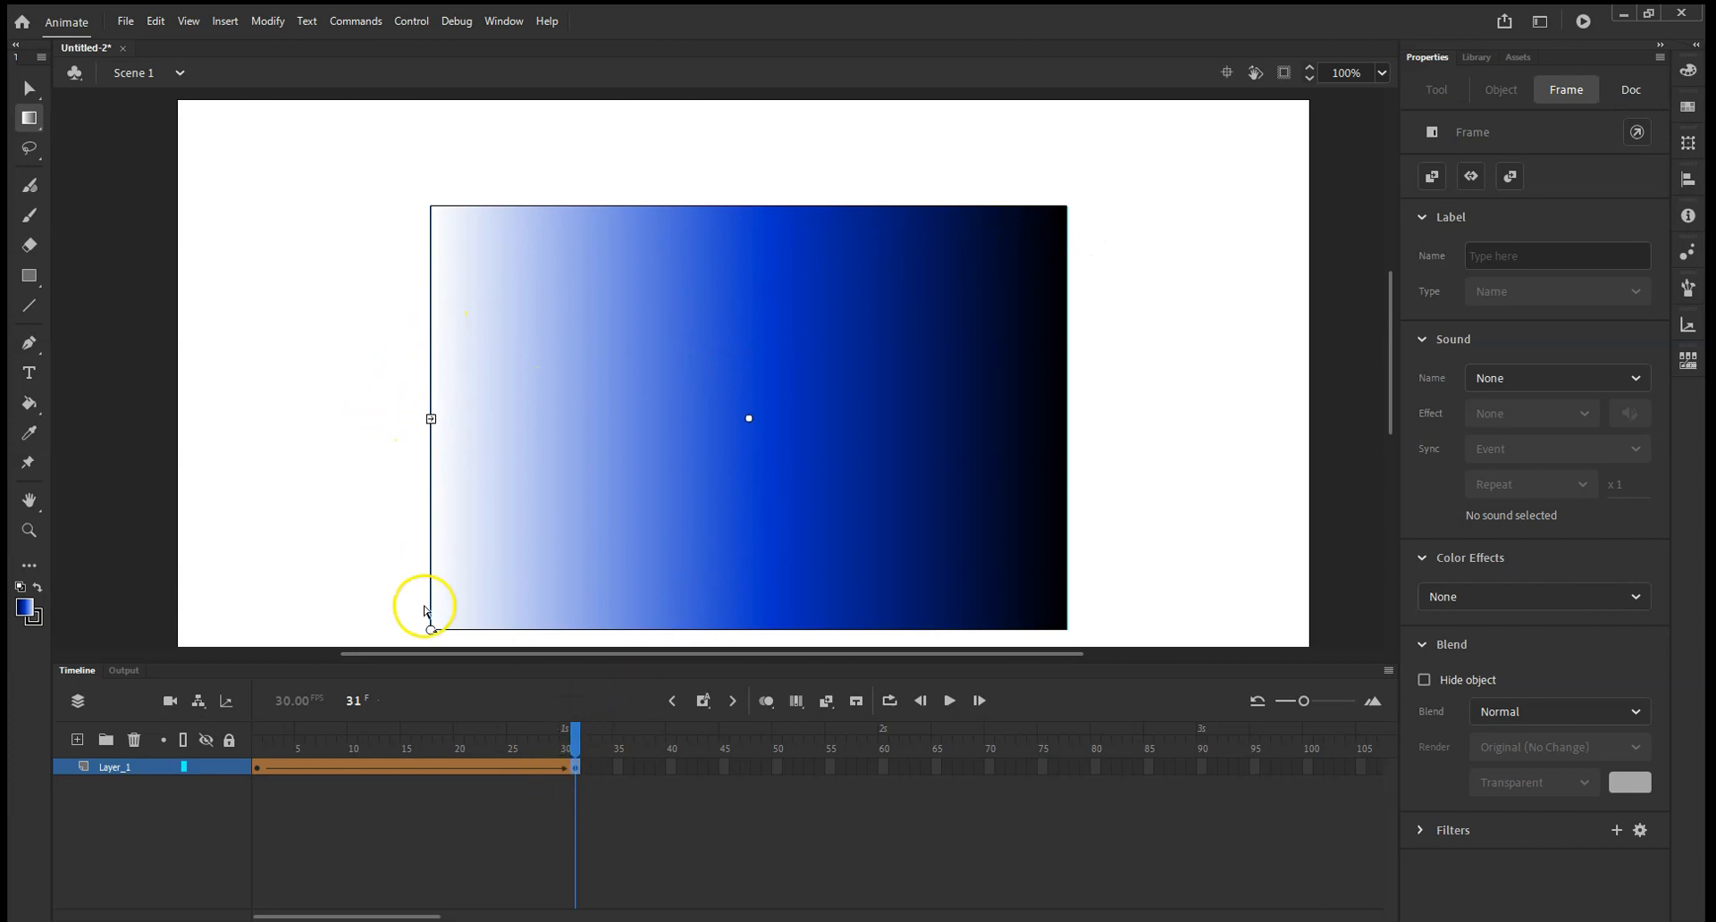
Rotate the rectangle's gradient at frame 31 a quarter turn clockwise so white faces up, and play the tween repeatedly to check it.
drag(431, 629, 679, 317)
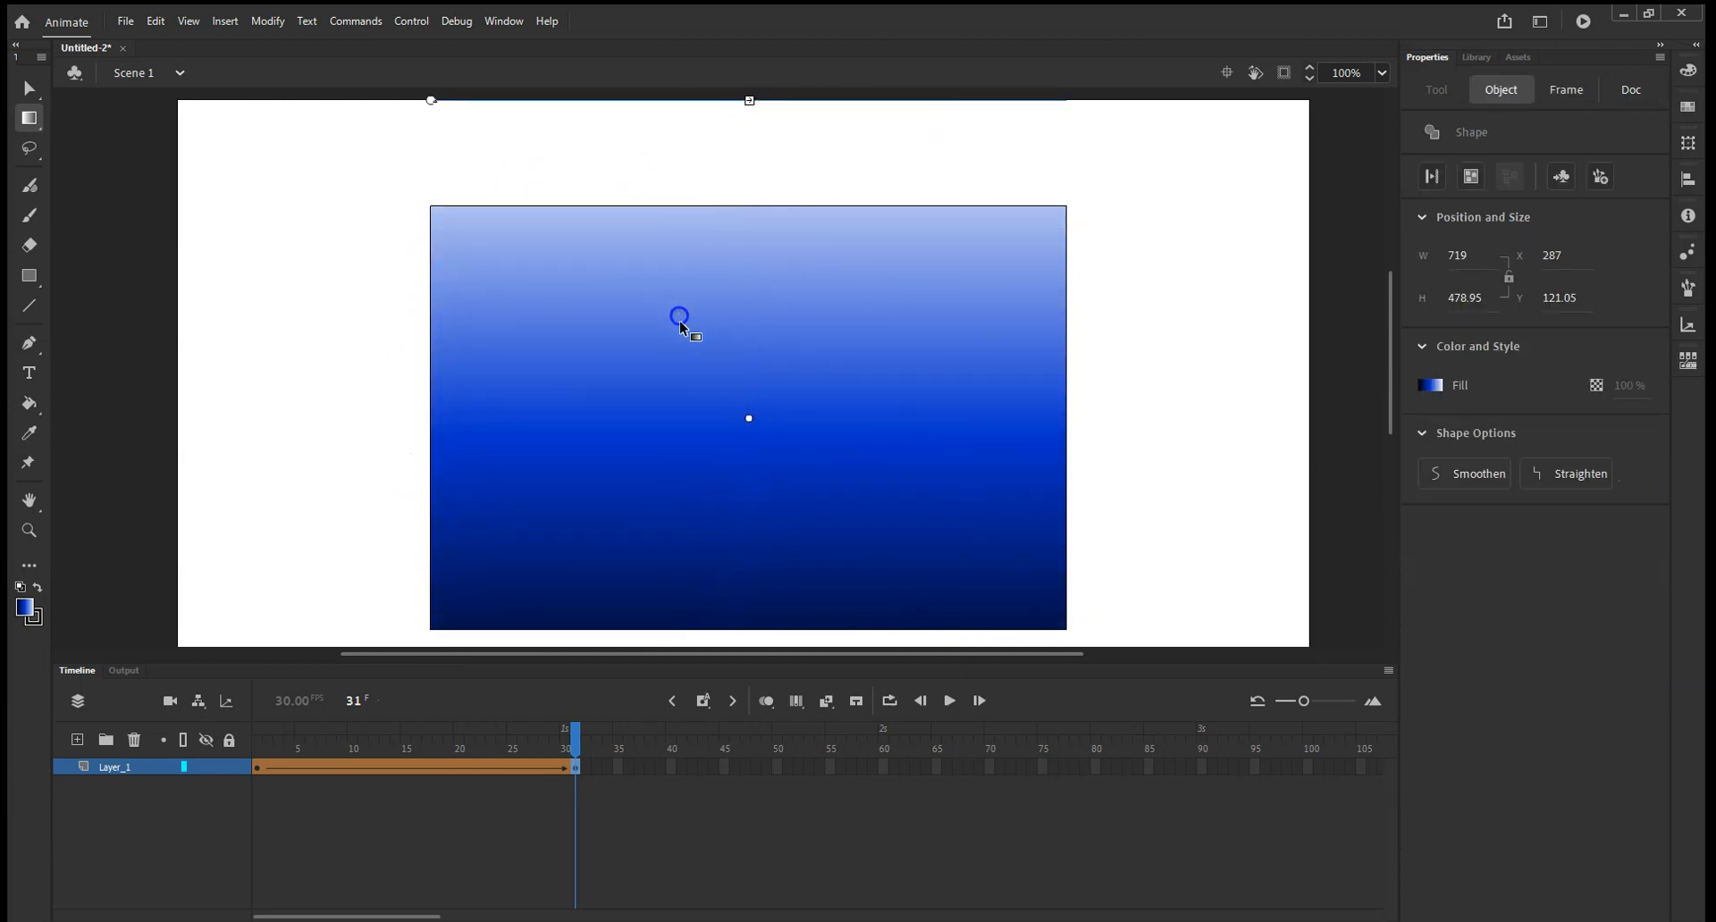
click(950, 702)
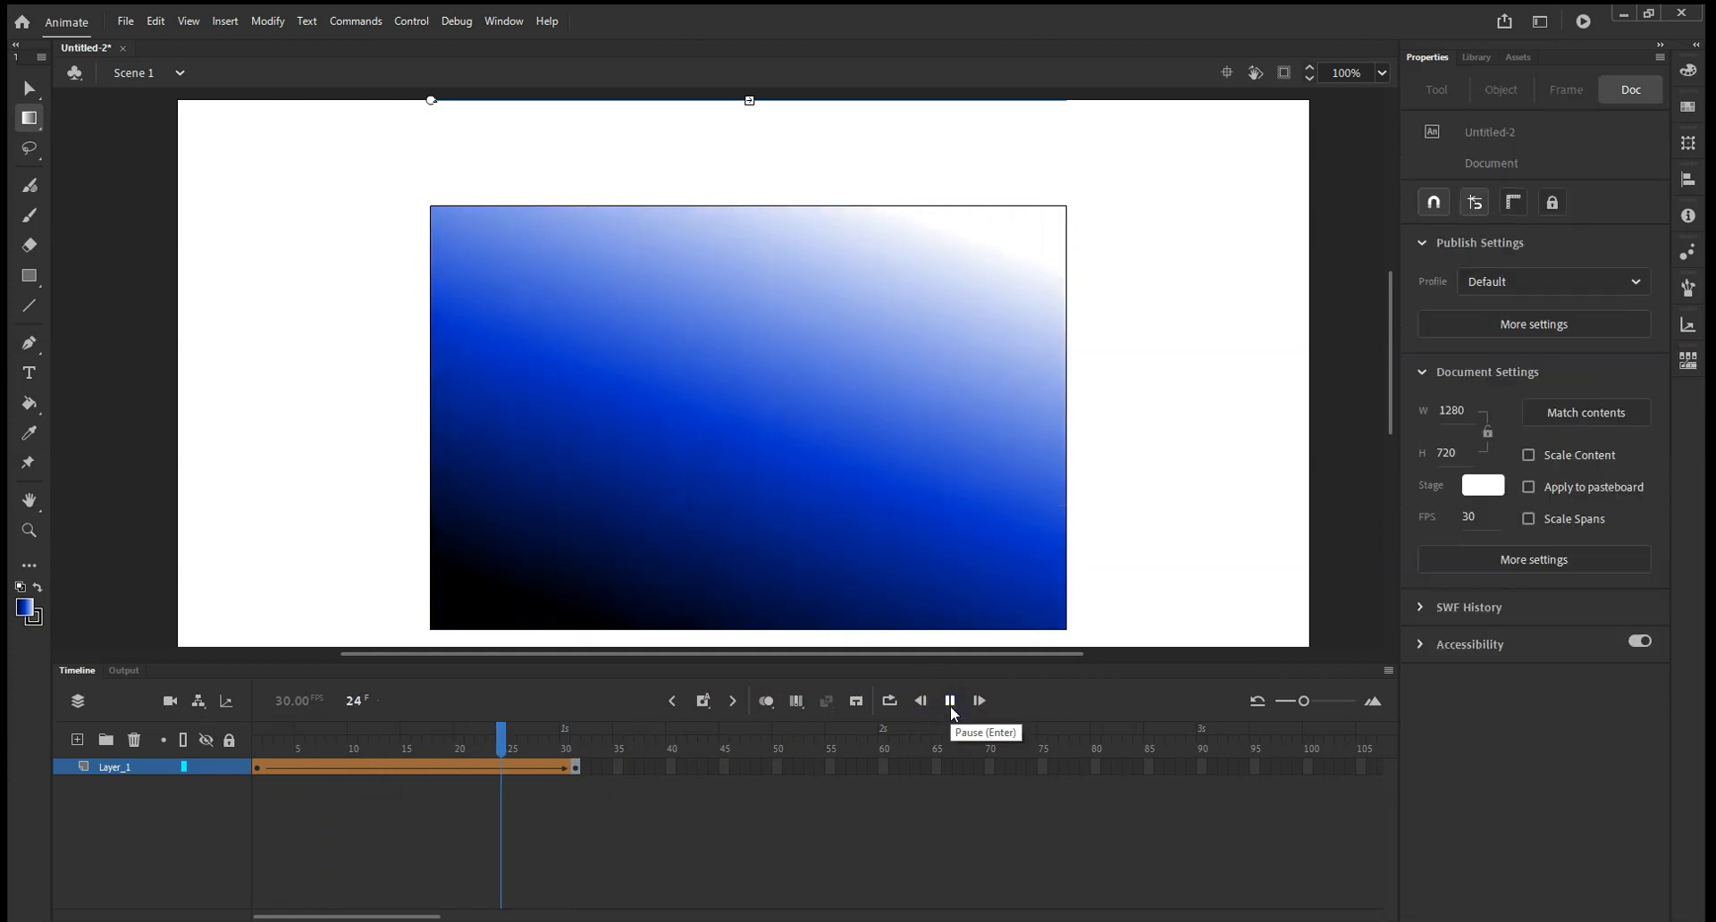
click(960, 703)
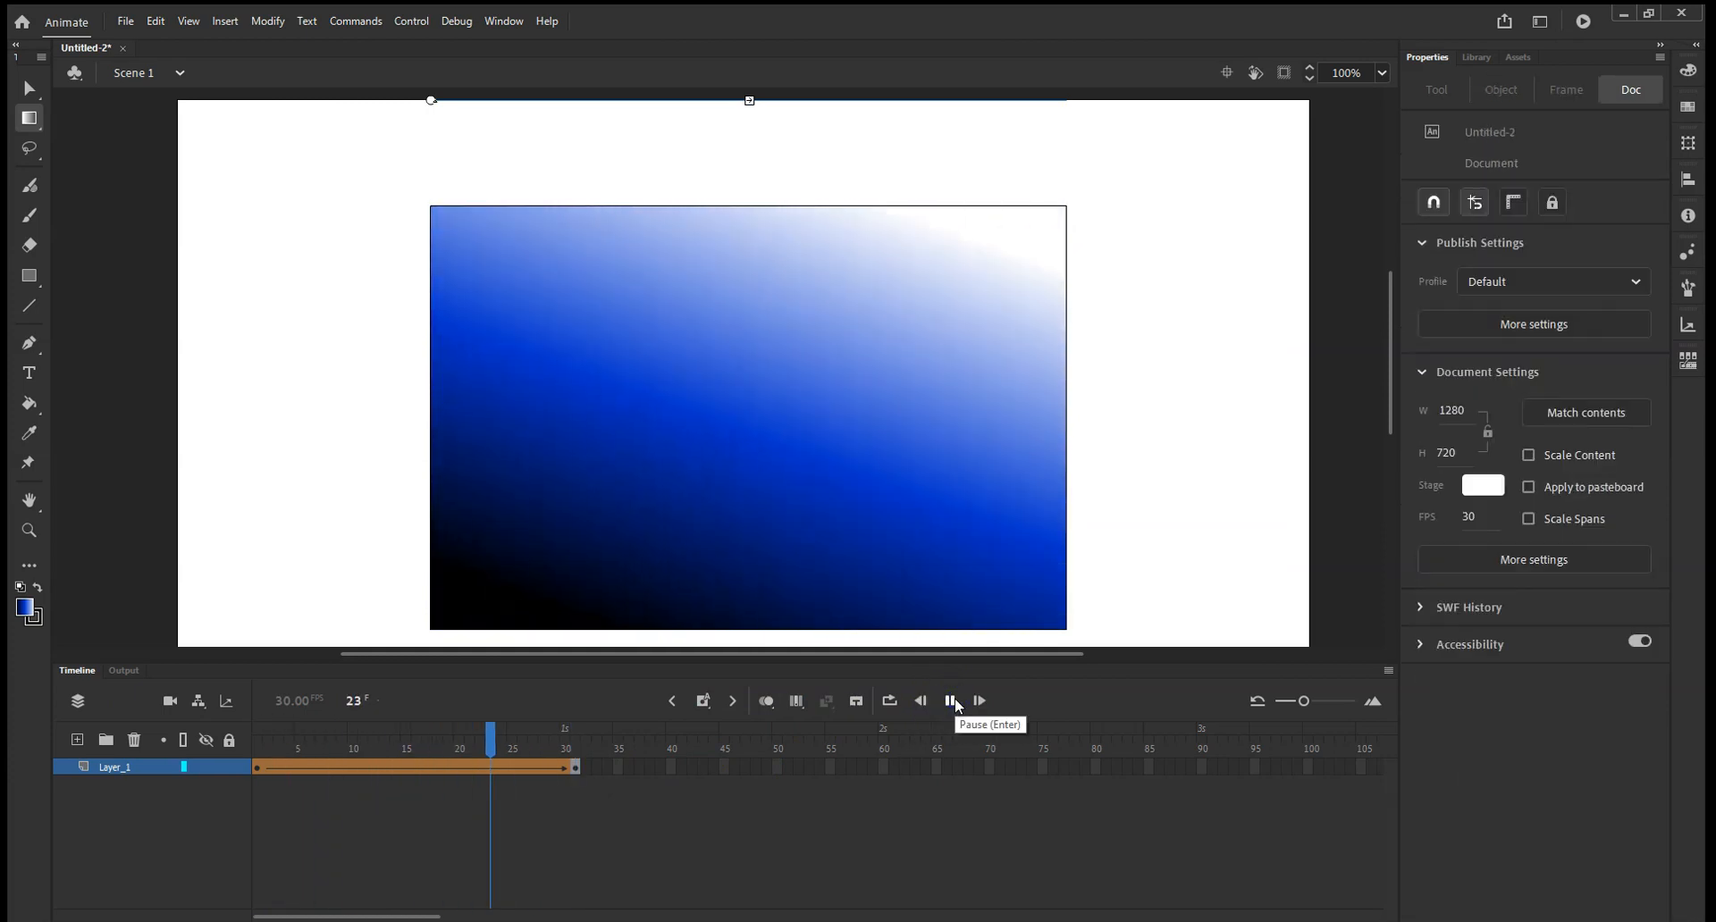
click(955, 703)
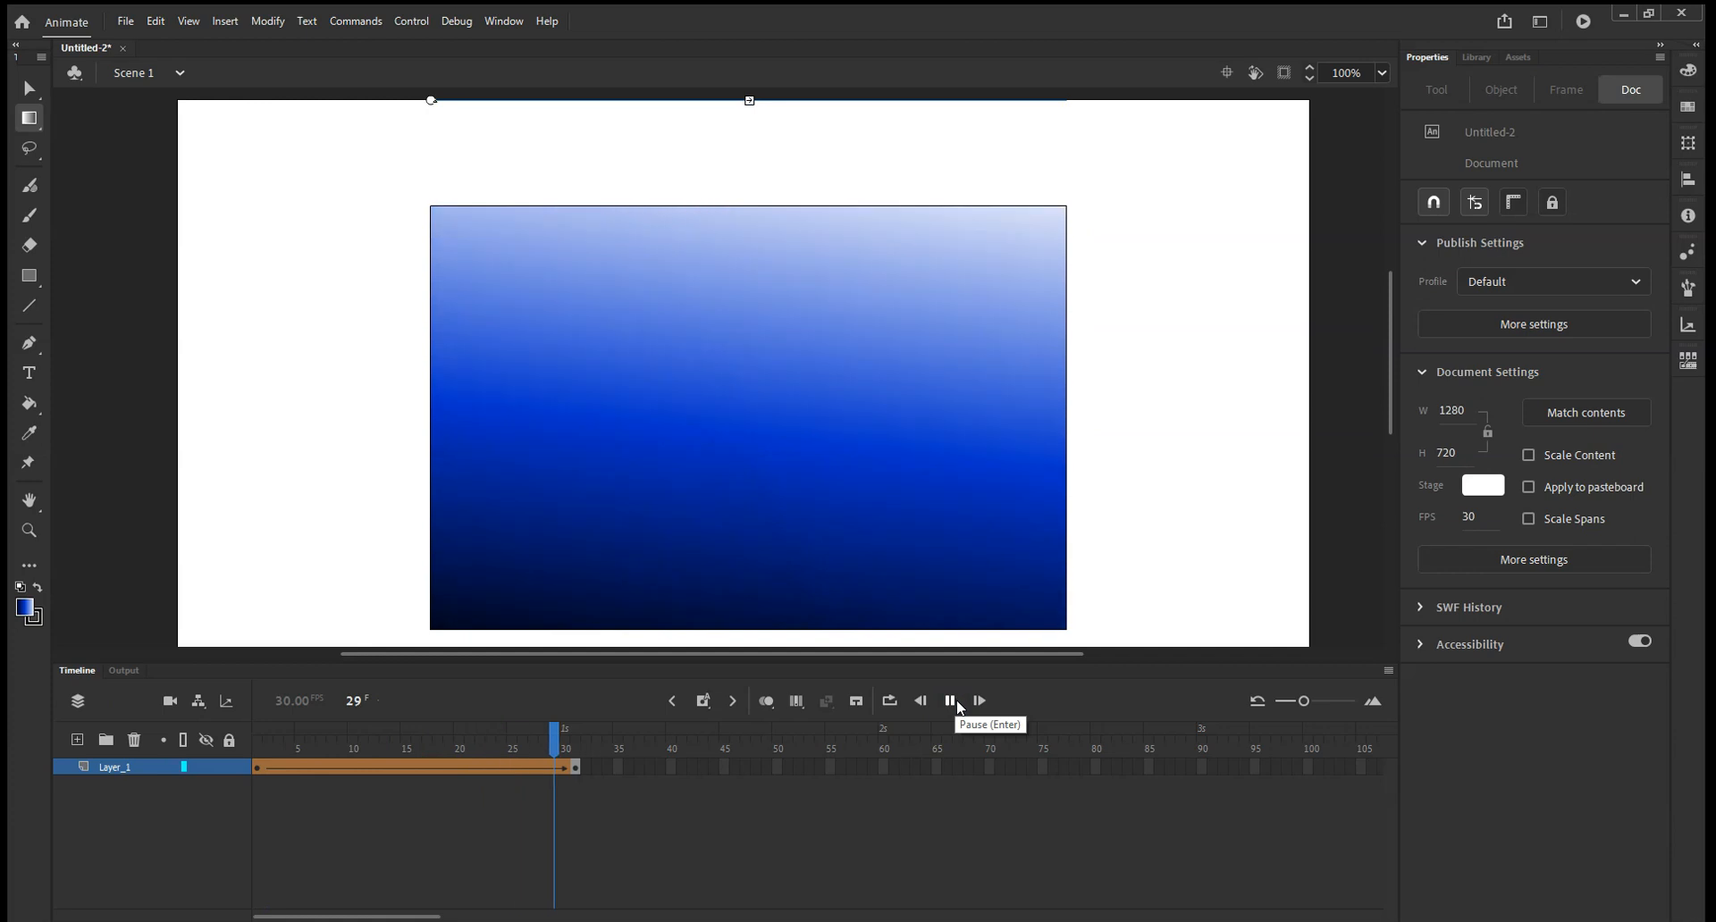
click(955, 702)
click(956, 702)
click(957, 703)
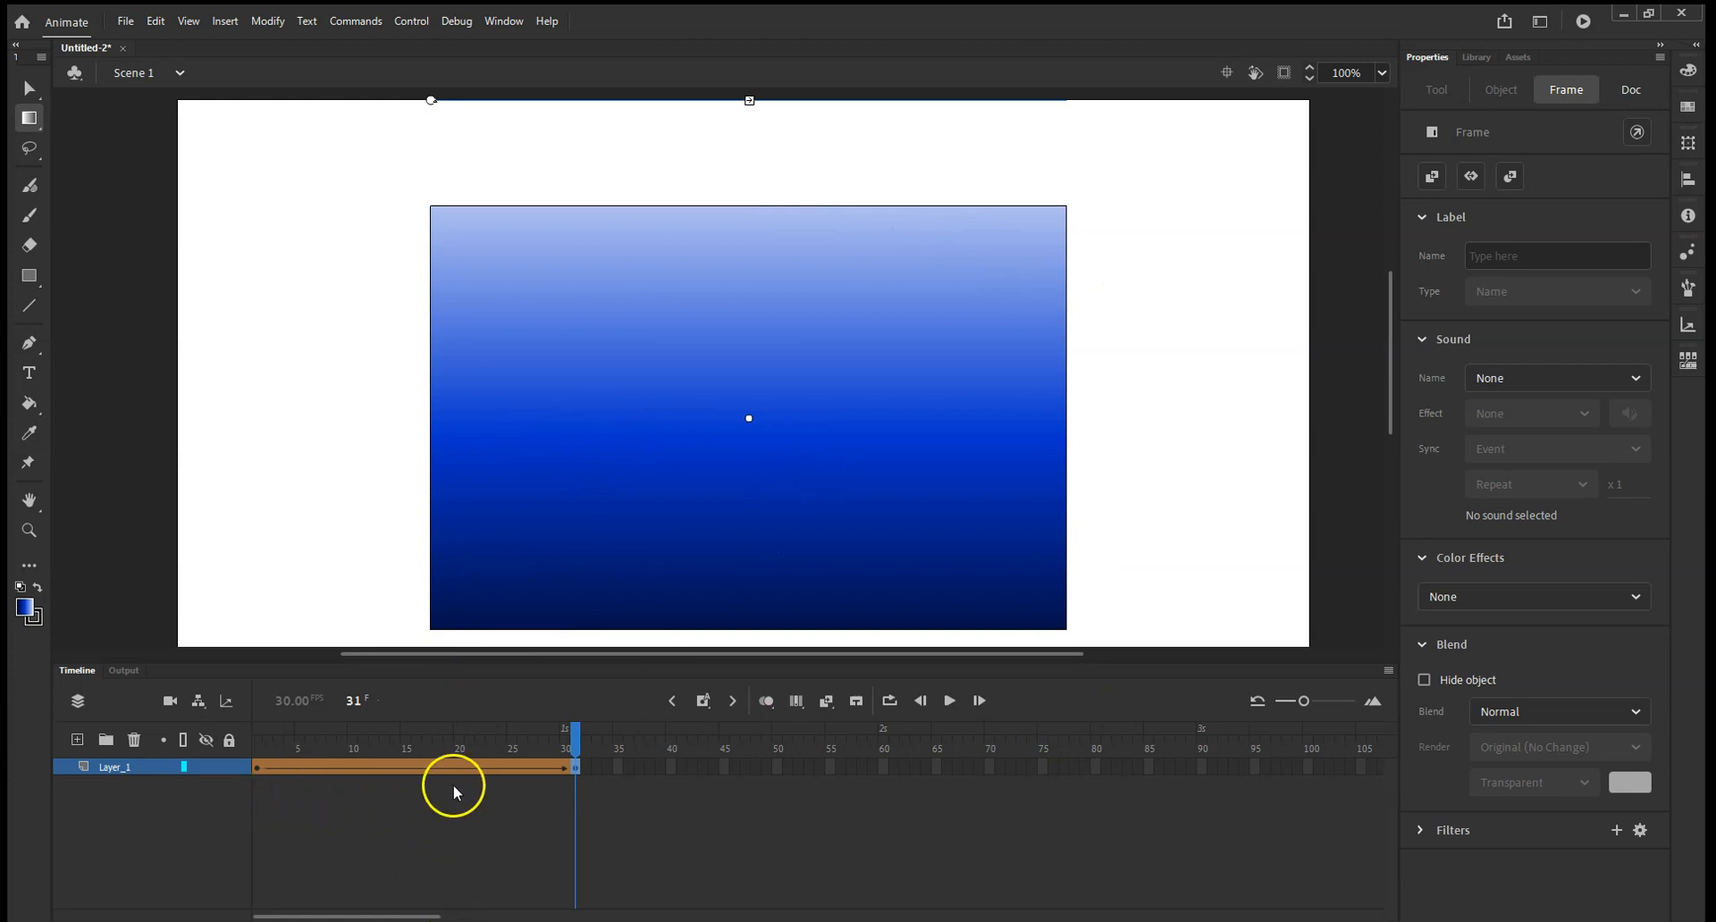
Examine the keyframe at frame 31 and the tween options at frame 26 of Layer_1, and return the playhead to frame 31.
click(591, 802)
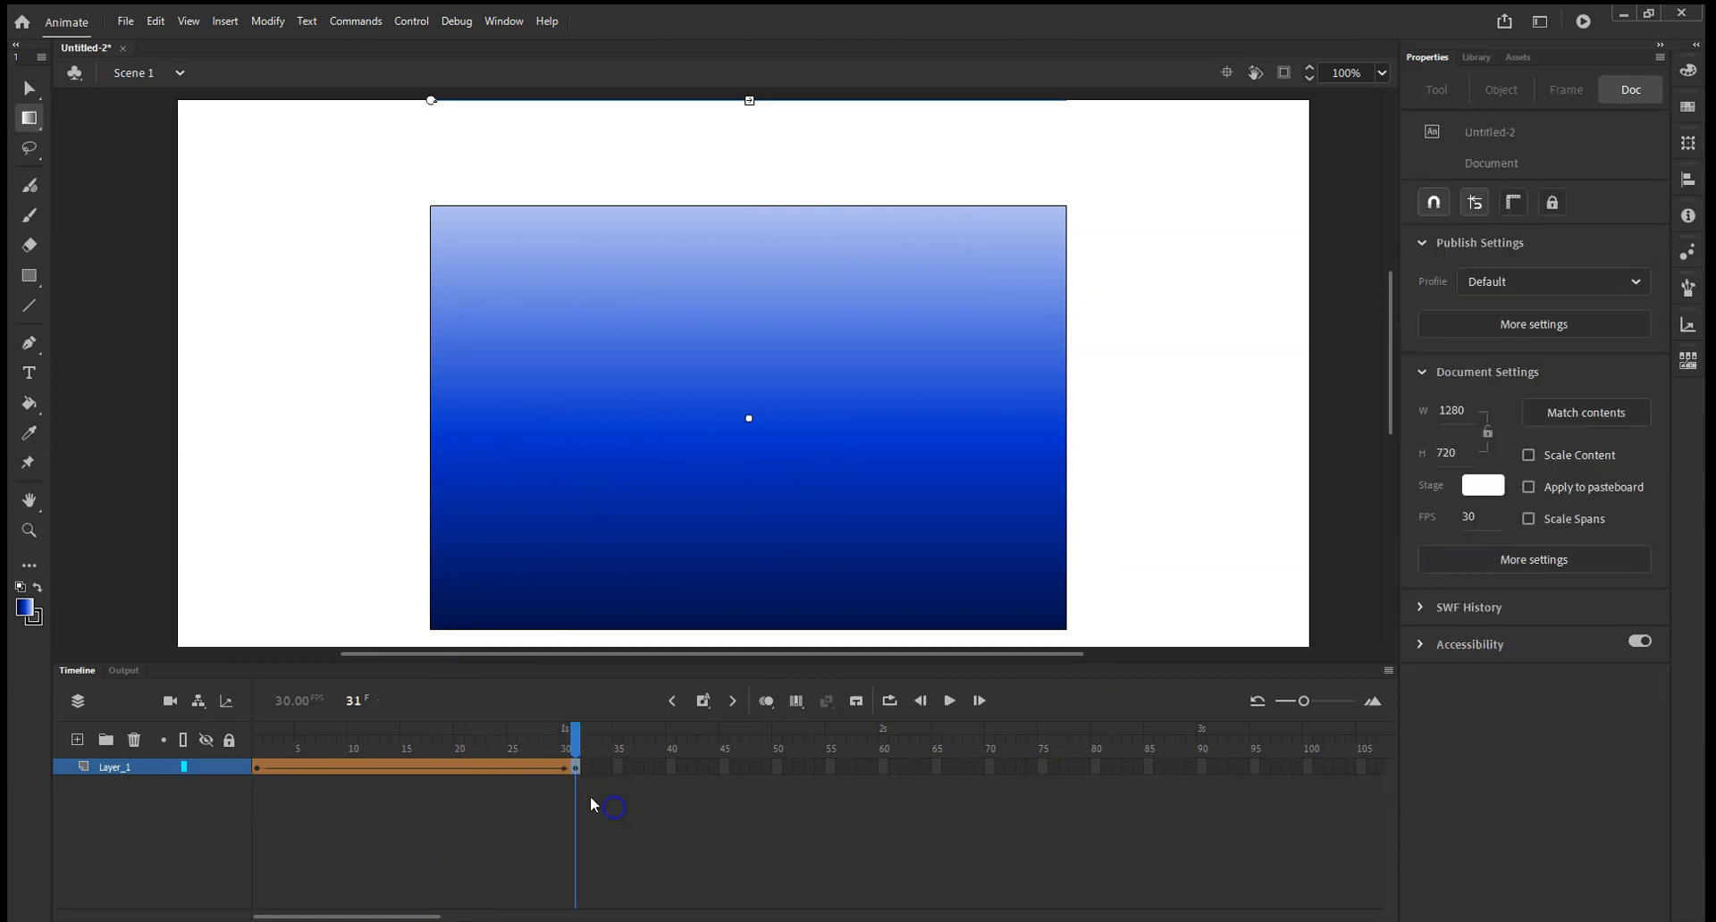
click(576, 761)
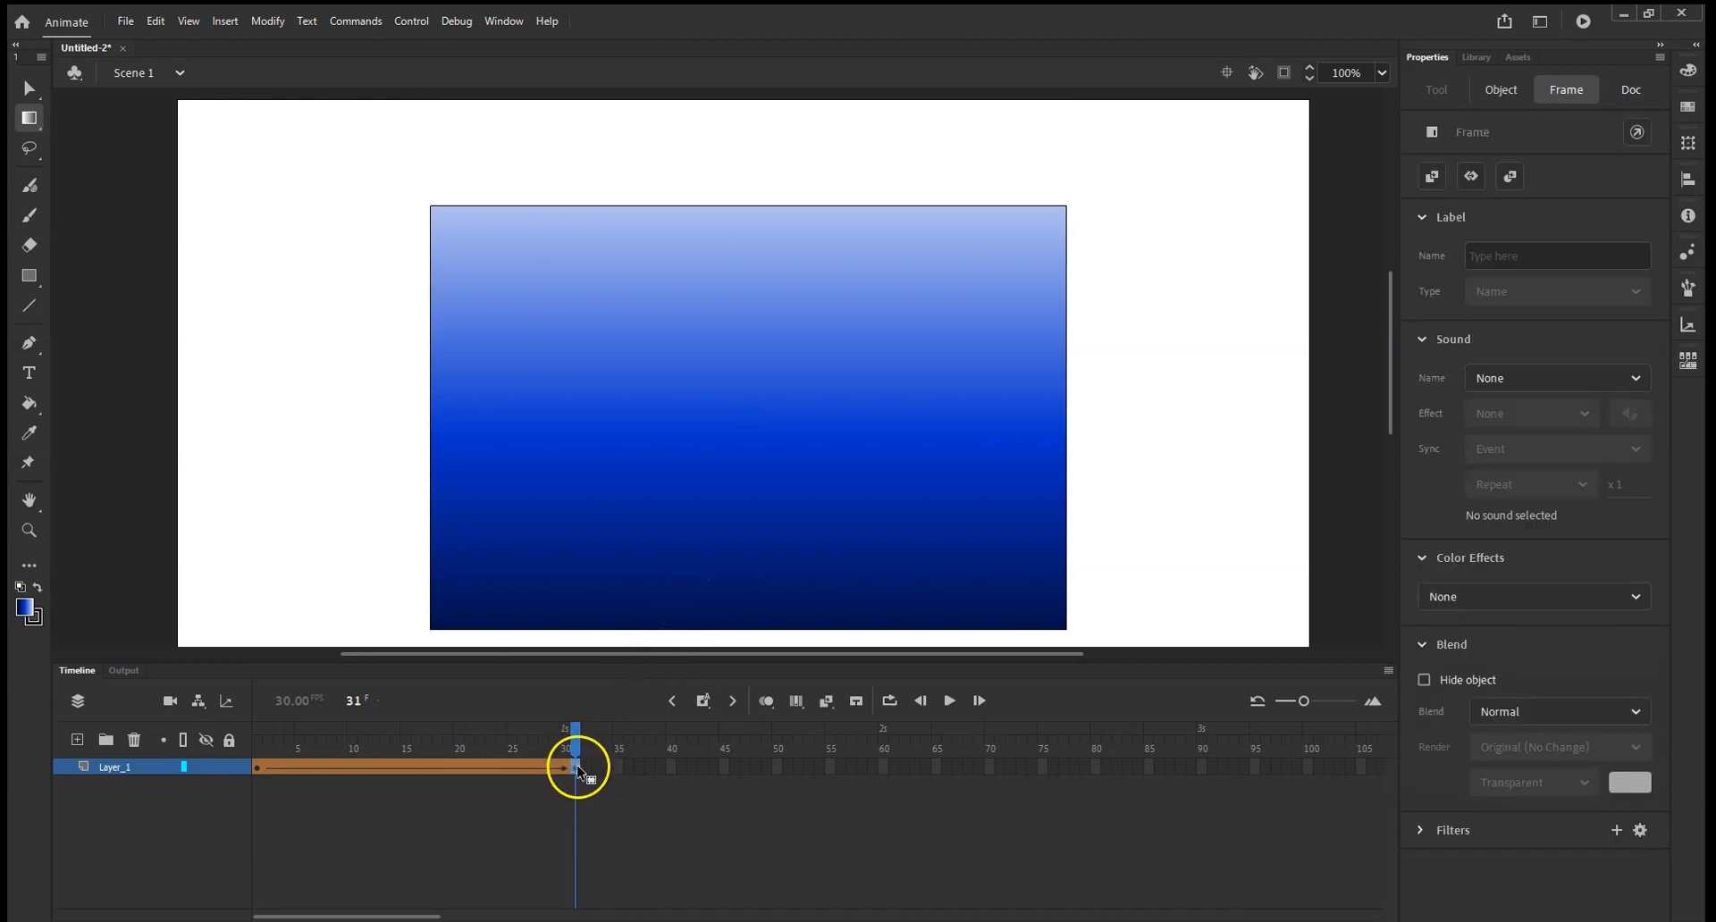
click(524, 769)
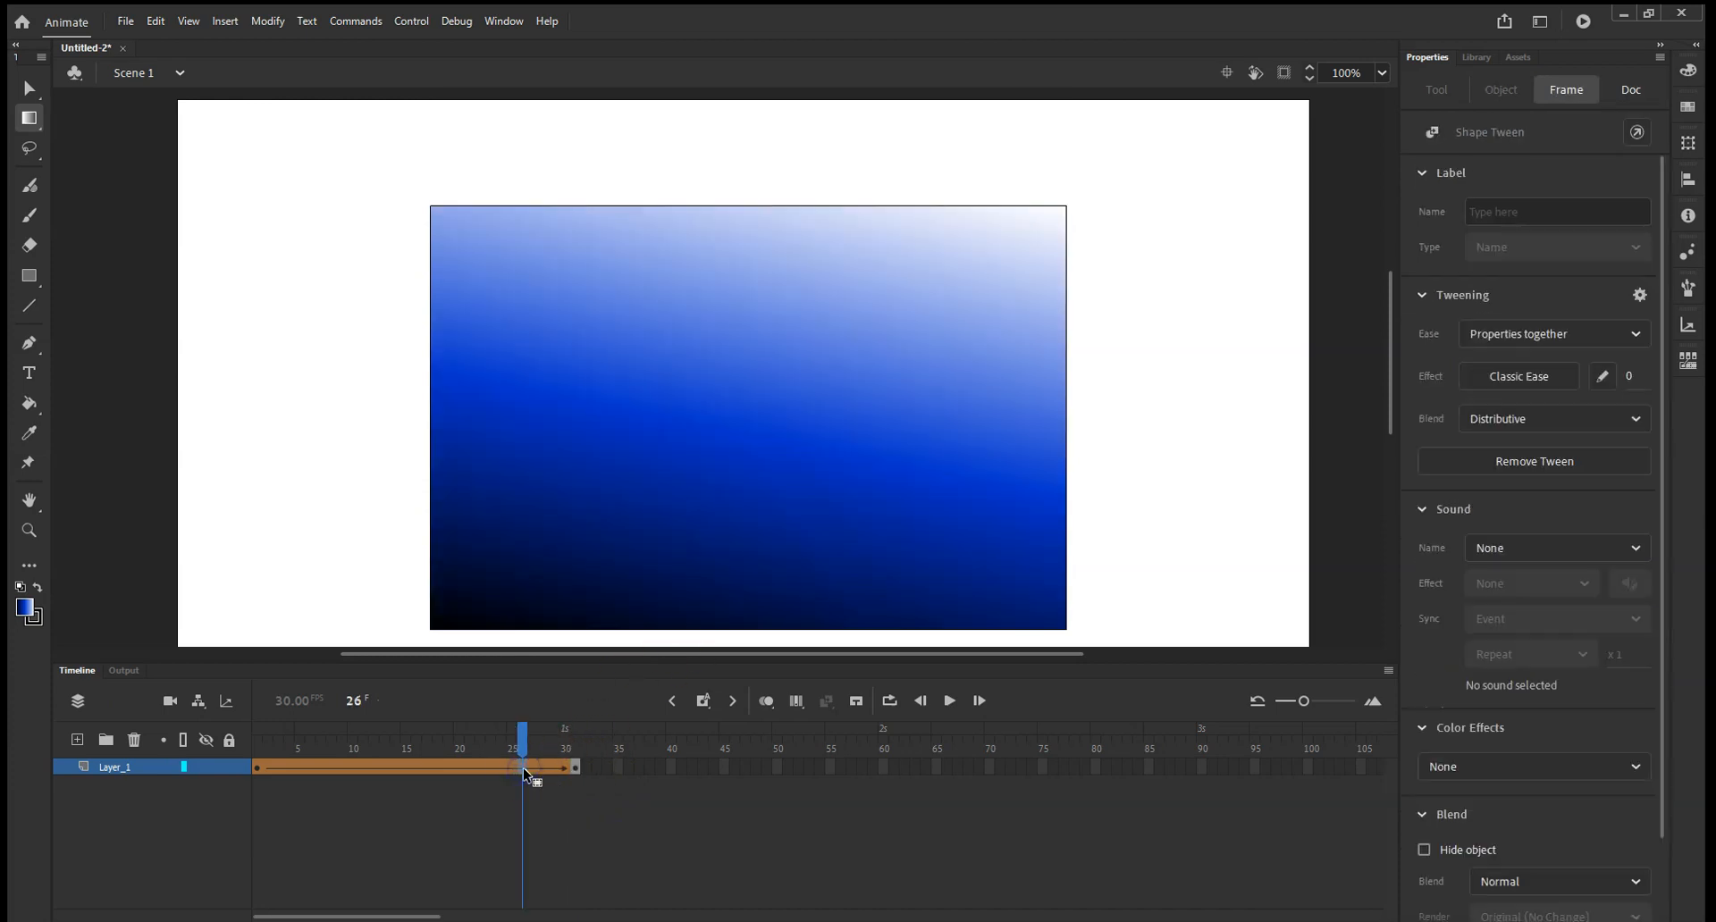
right_click(523, 769)
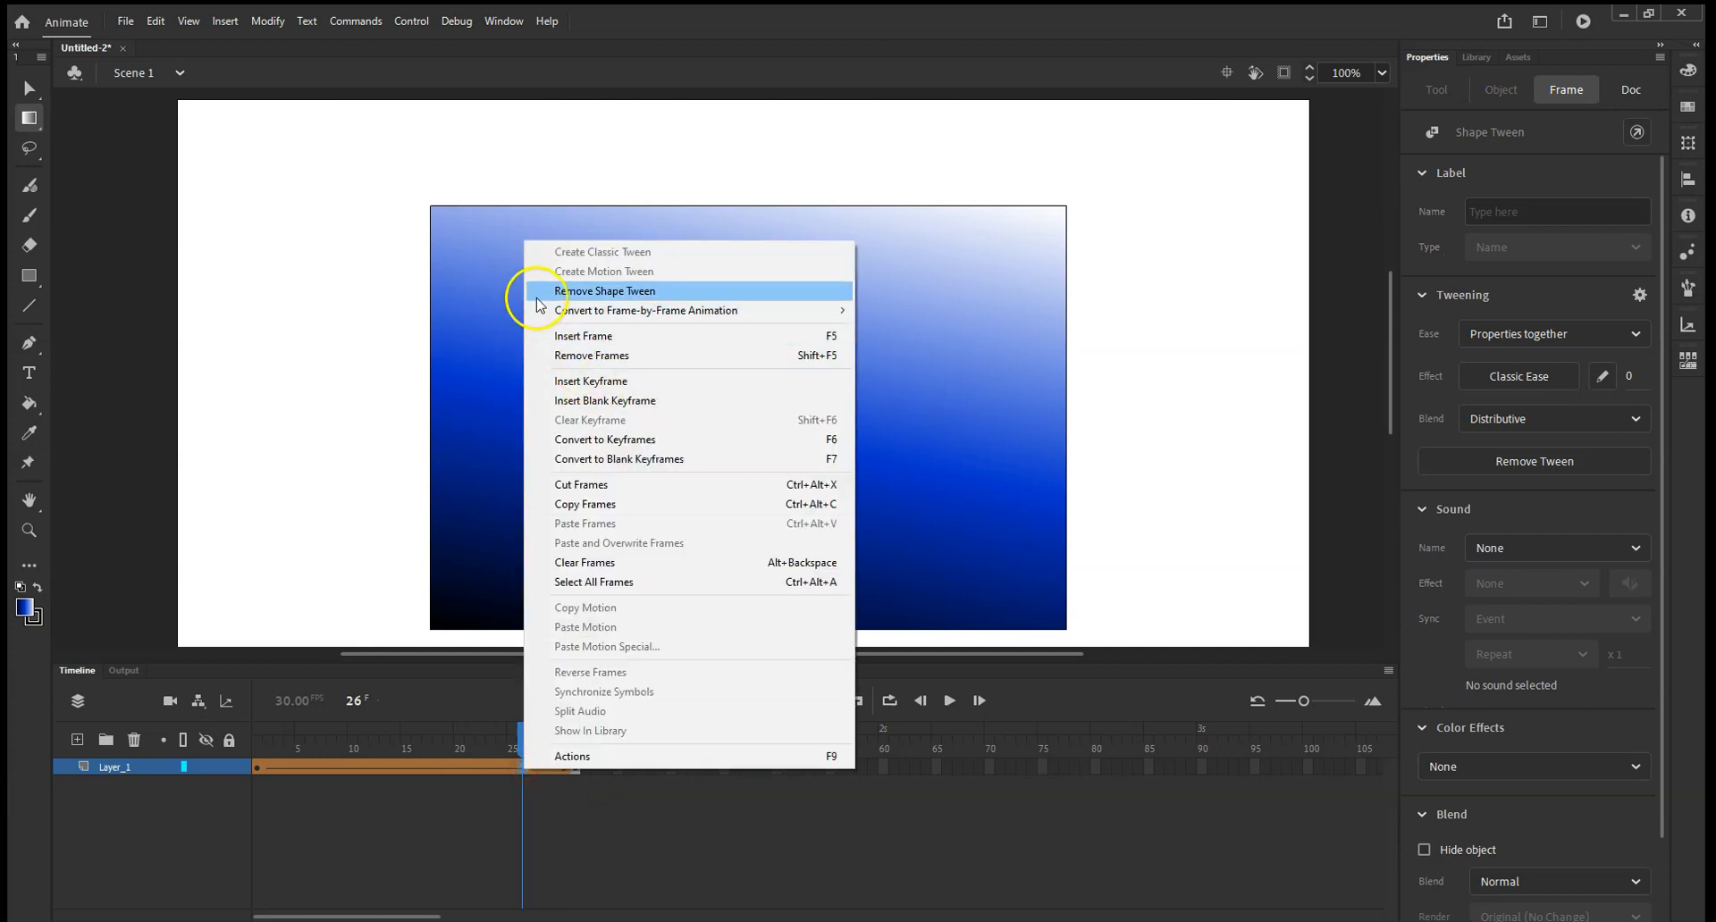
click(281, 801)
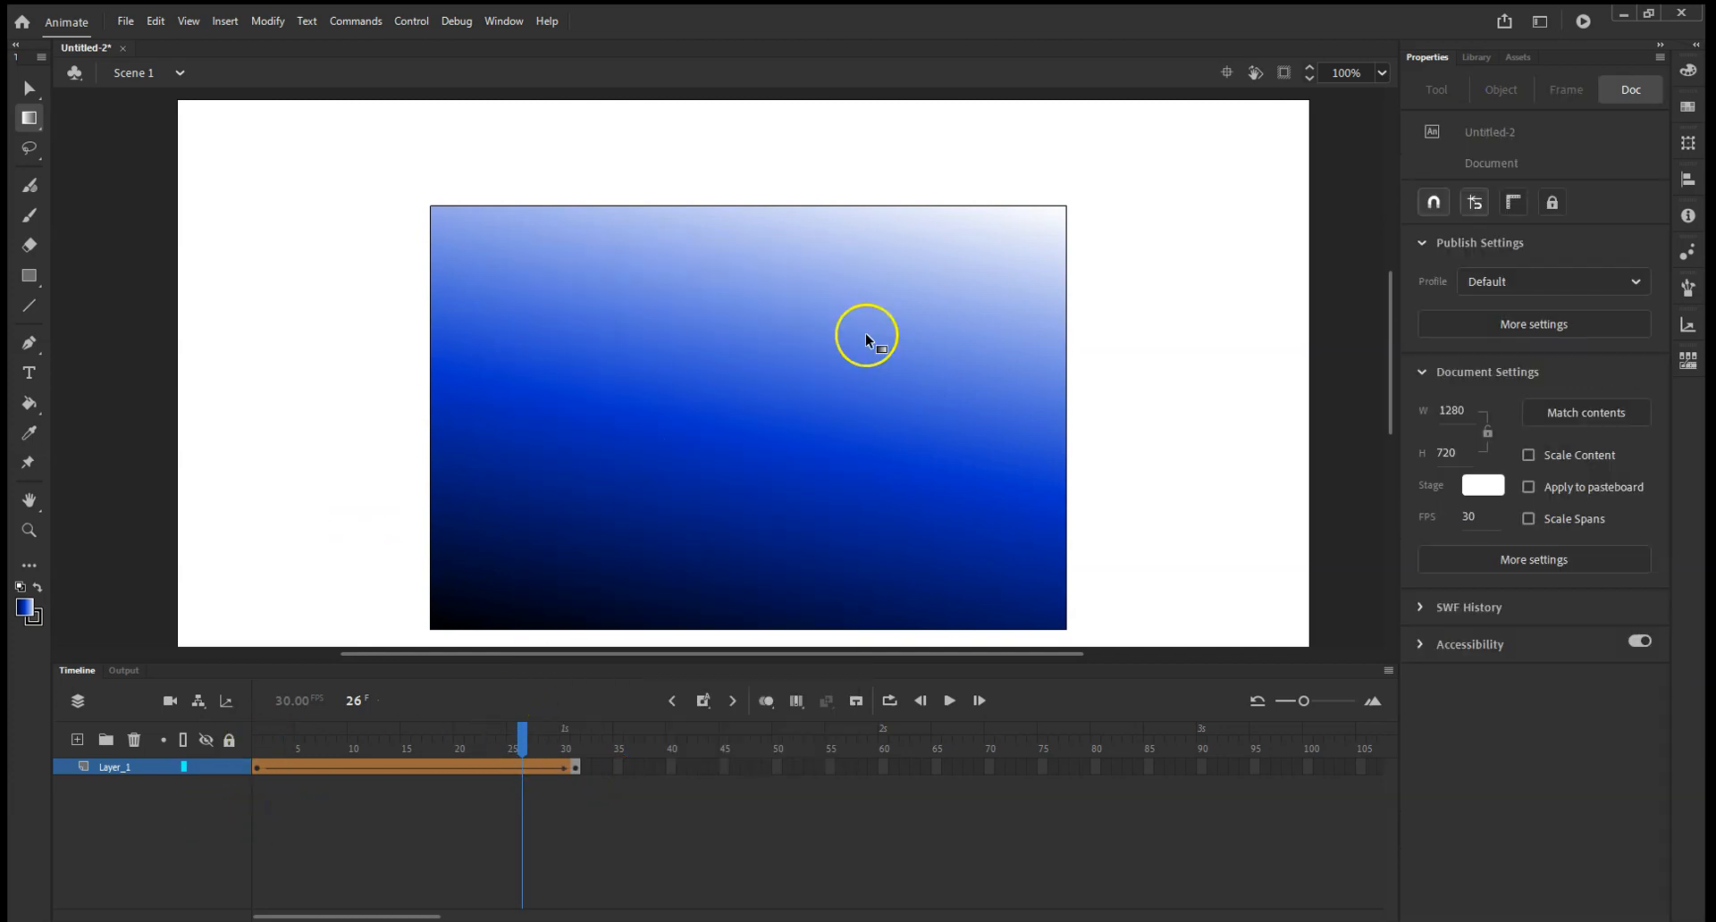
drag(524, 740, 575, 740)
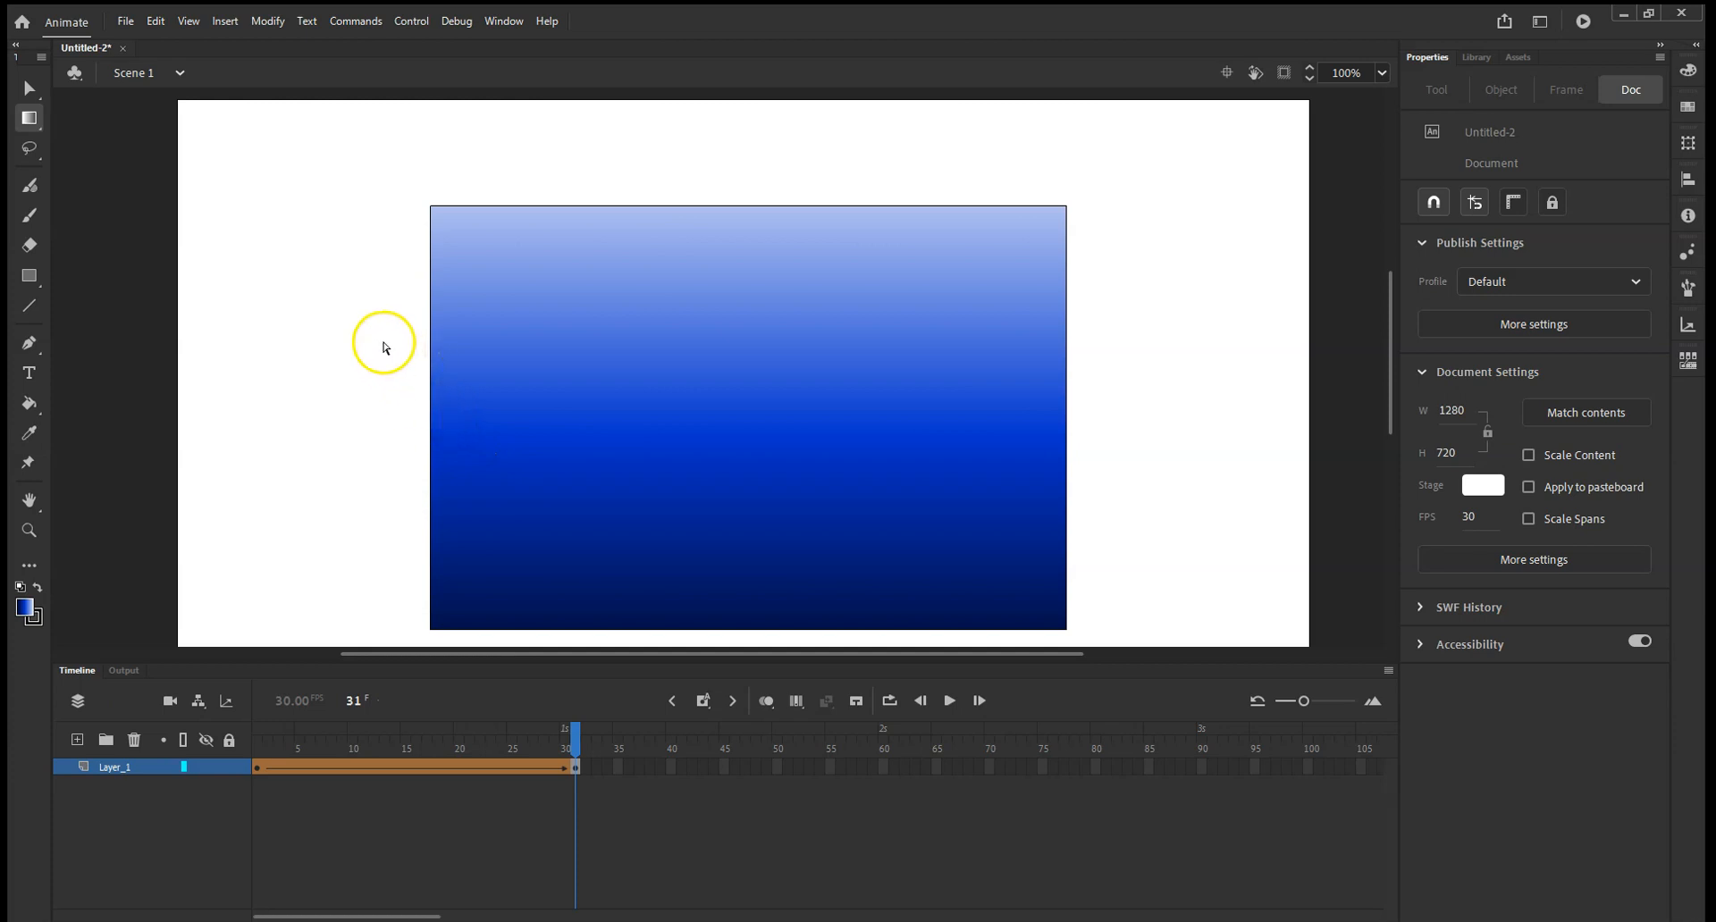
Open the animated GIF export settings for the gradient animation.
click(124, 20)
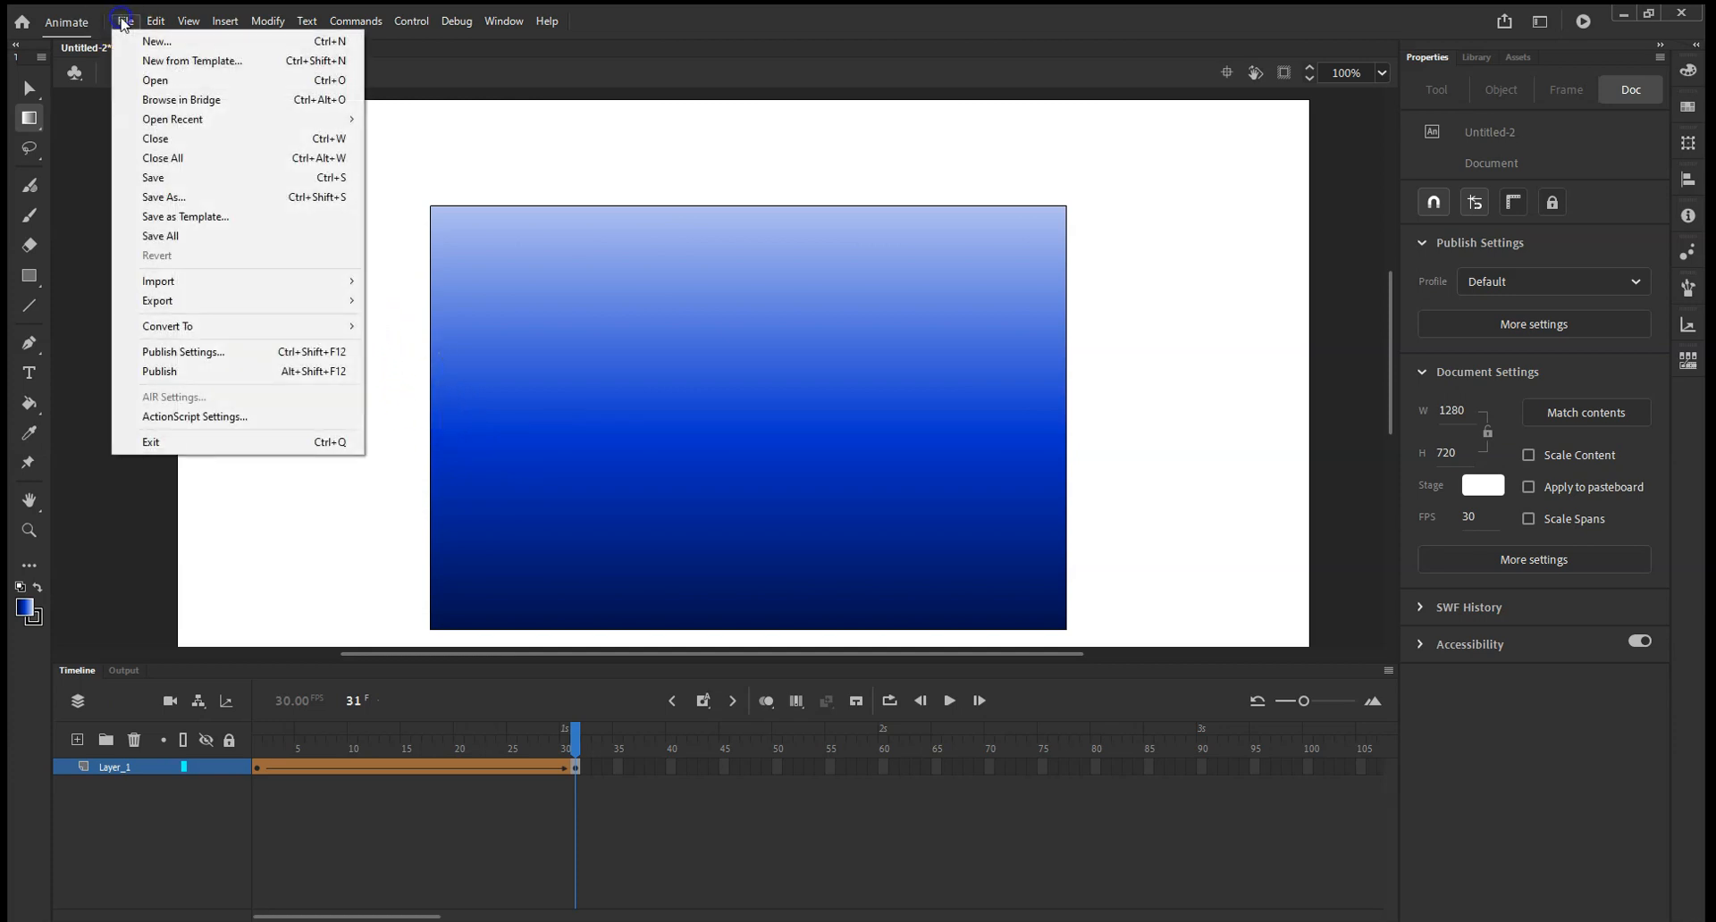
click(149, 301)
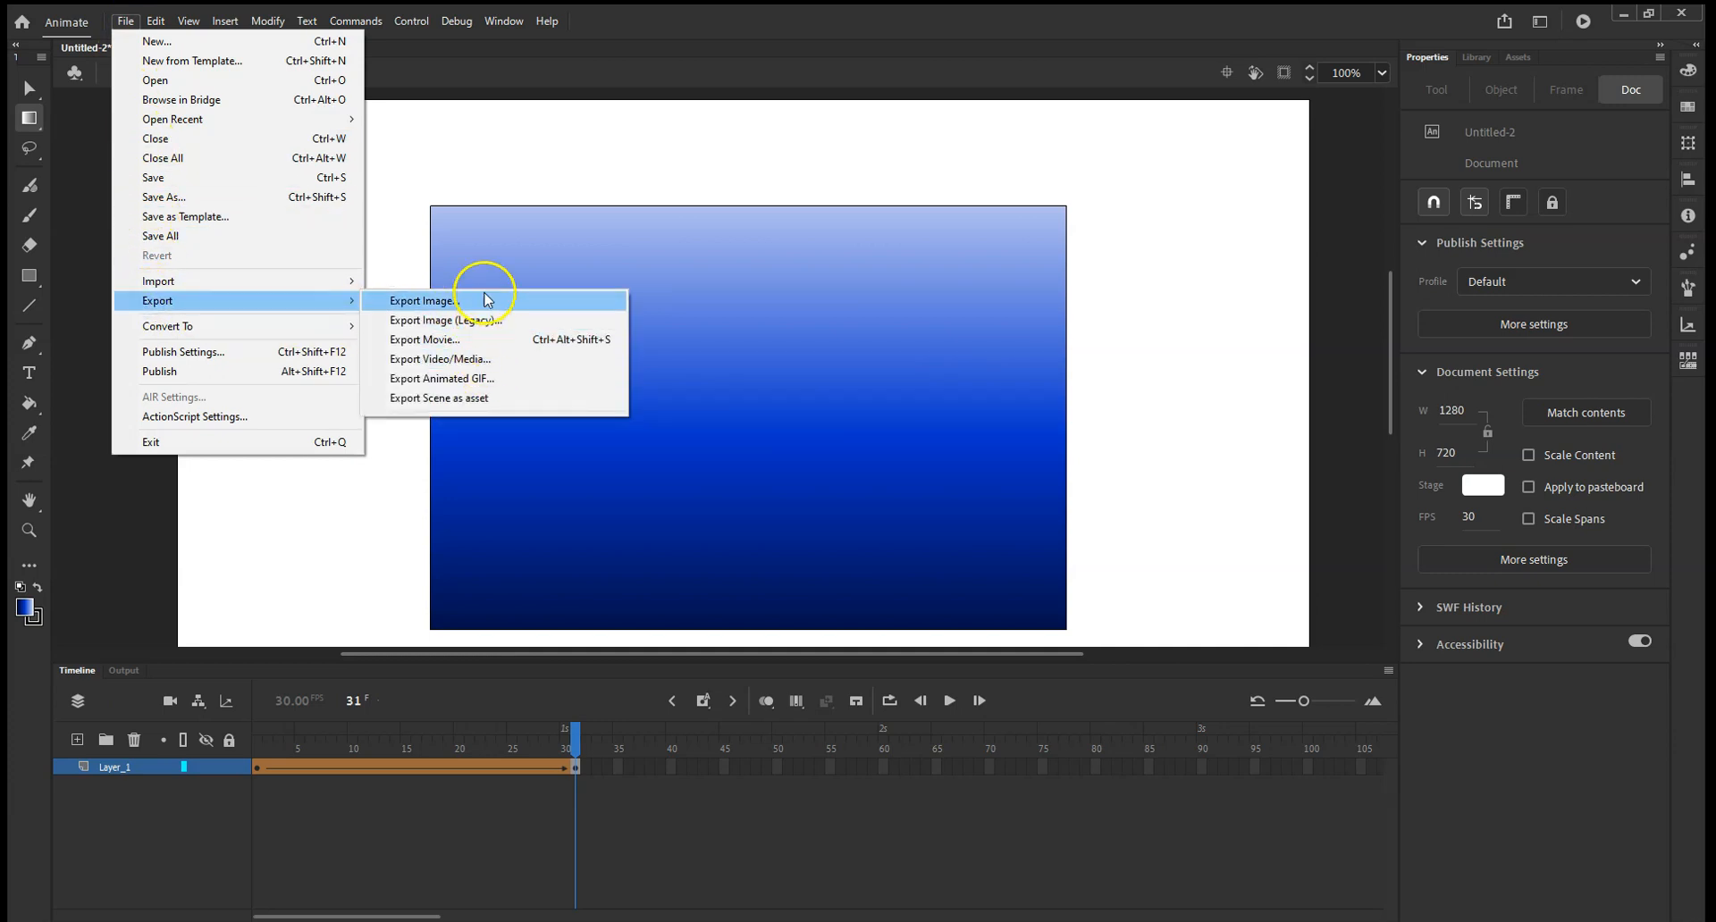
click(493, 379)
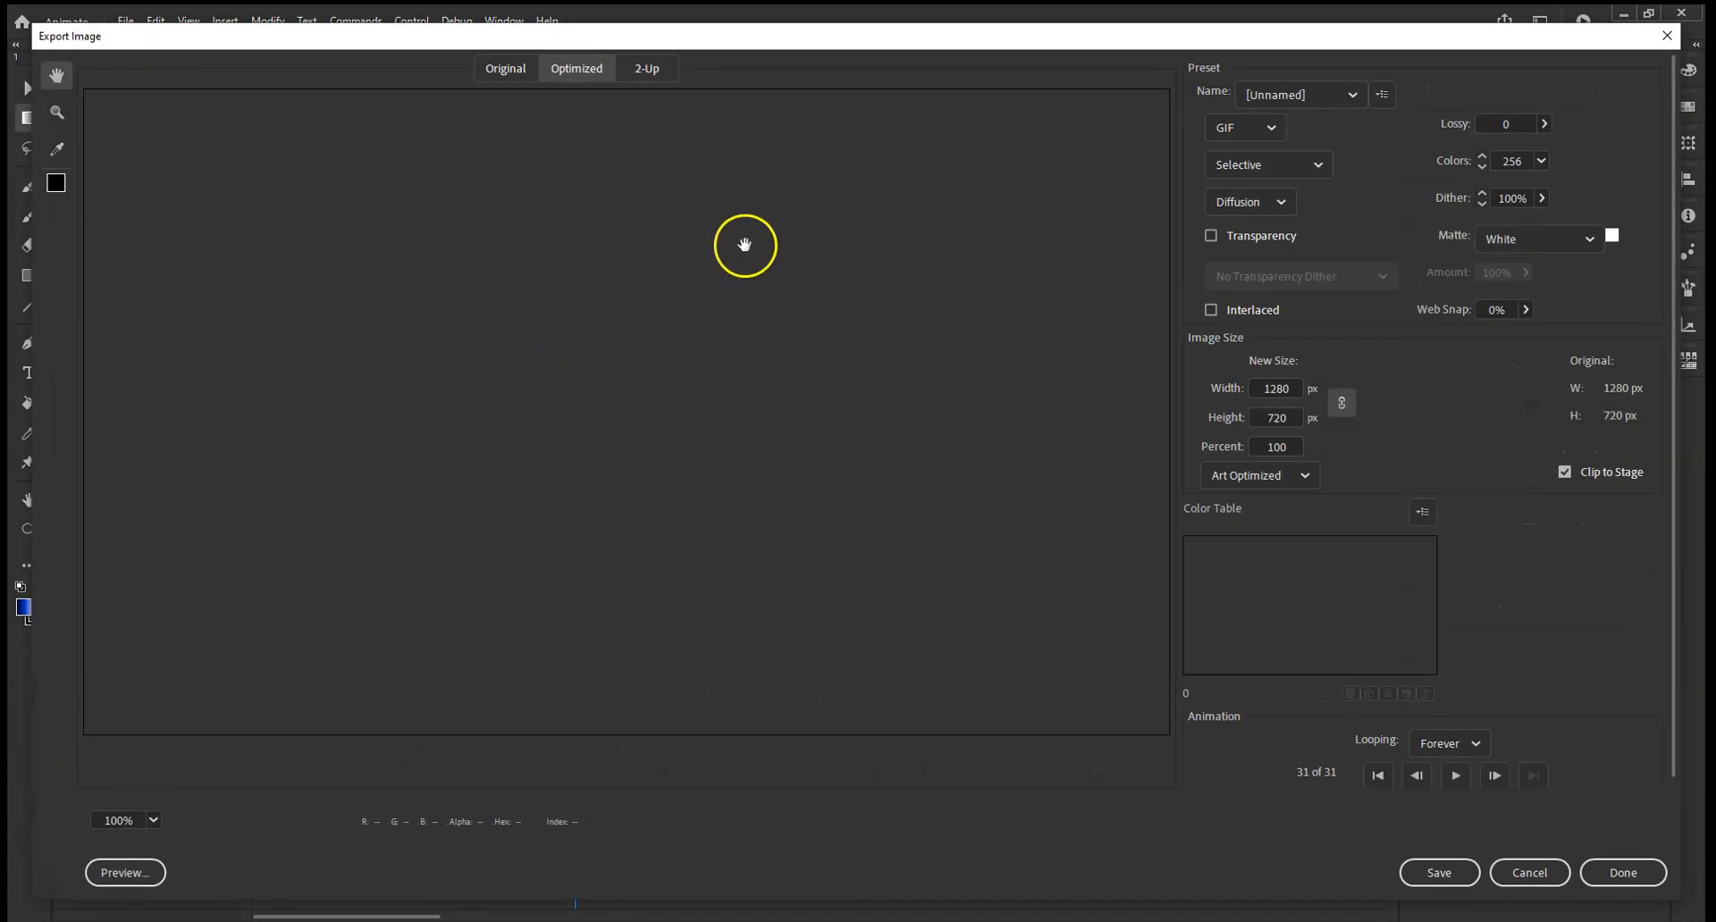